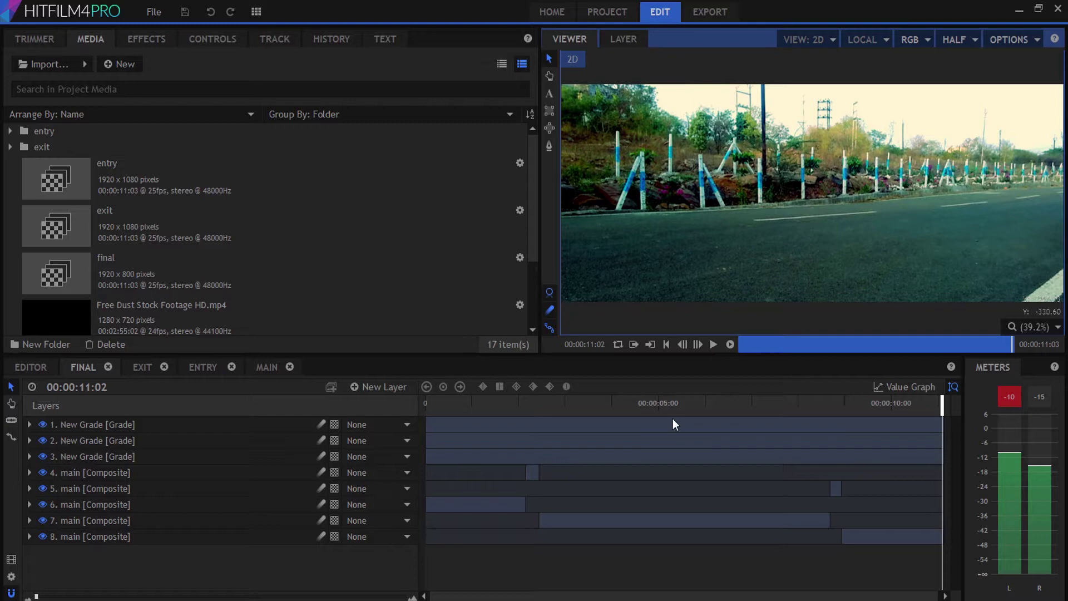
# Create a new project with the 1080p Full HD @ PAL 25 fps template and start compositing.
pyautogui.click(154, 12)
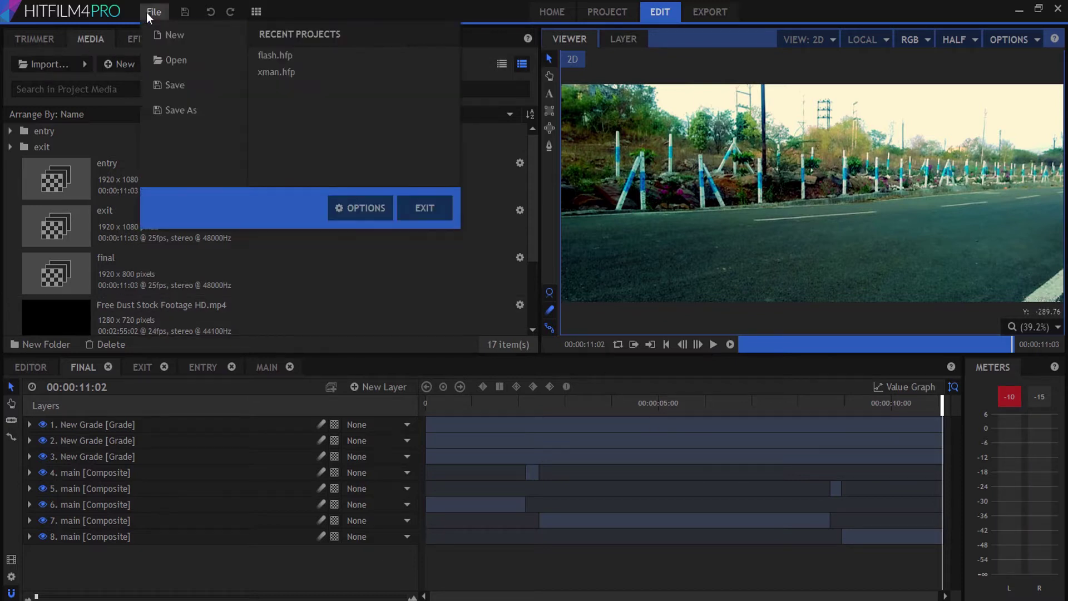
pyautogui.click(214, 39)
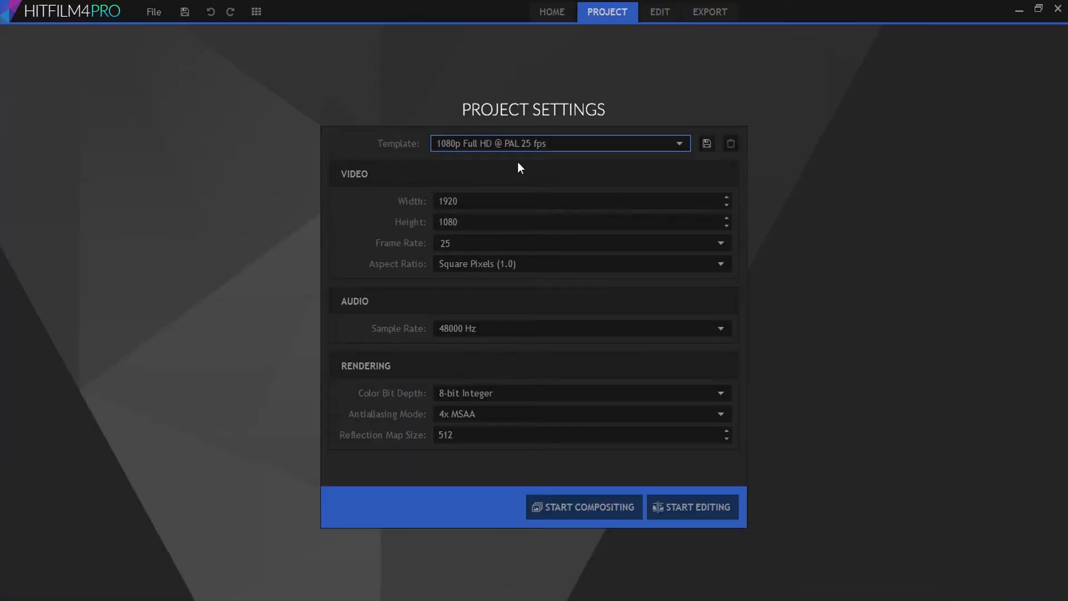
pyautogui.click(603, 508)
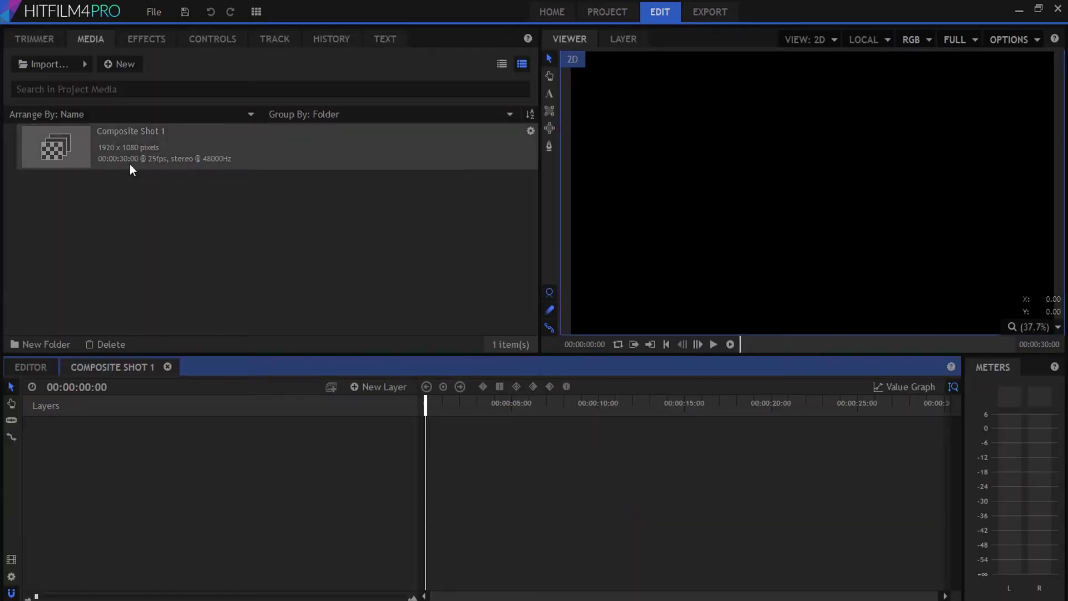
# Import the MOV_0010 clip from the flash folder and add it as a layer in Composite Shot 1.
pyautogui.doubleClick(148, 229)
pyautogui.click(245, 32)
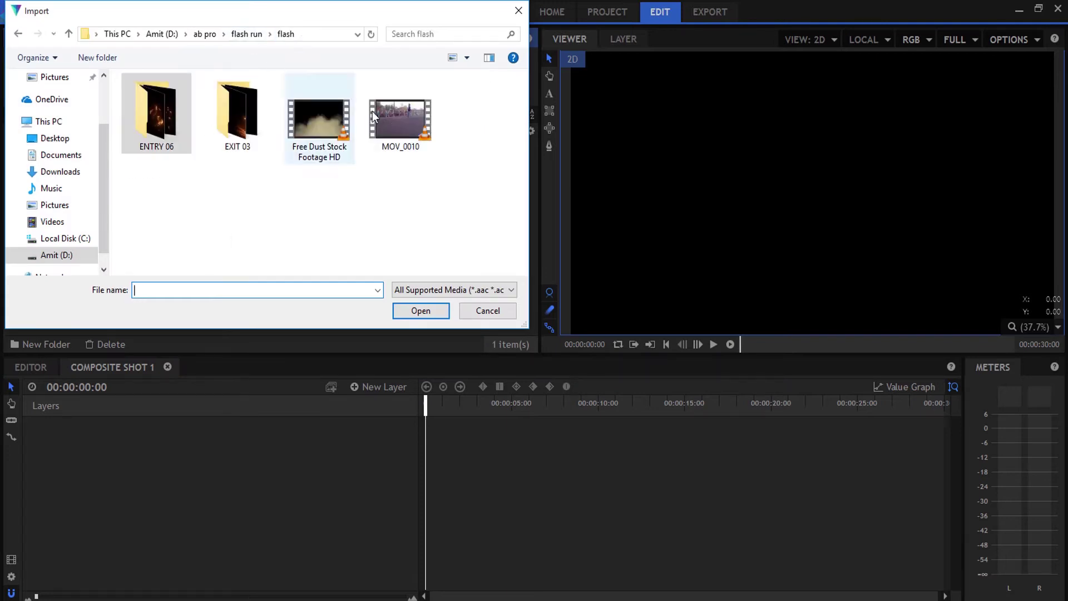
pyautogui.click(400, 120)
pyautogui.click(425, 312)
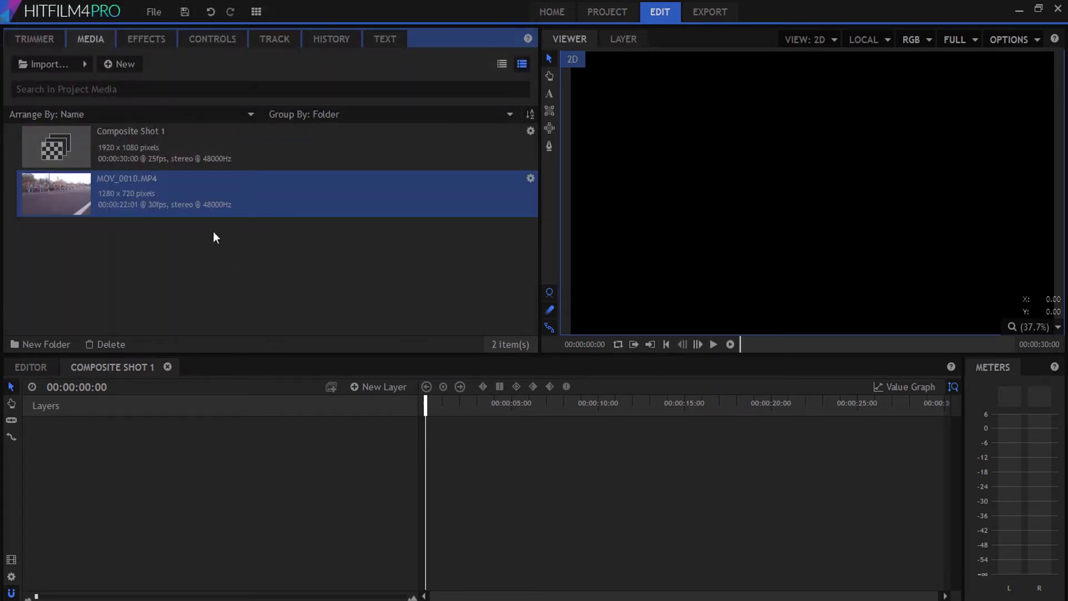
pyautogui.moveTo(162, 225); pyautogui.dragTo(163, 452)
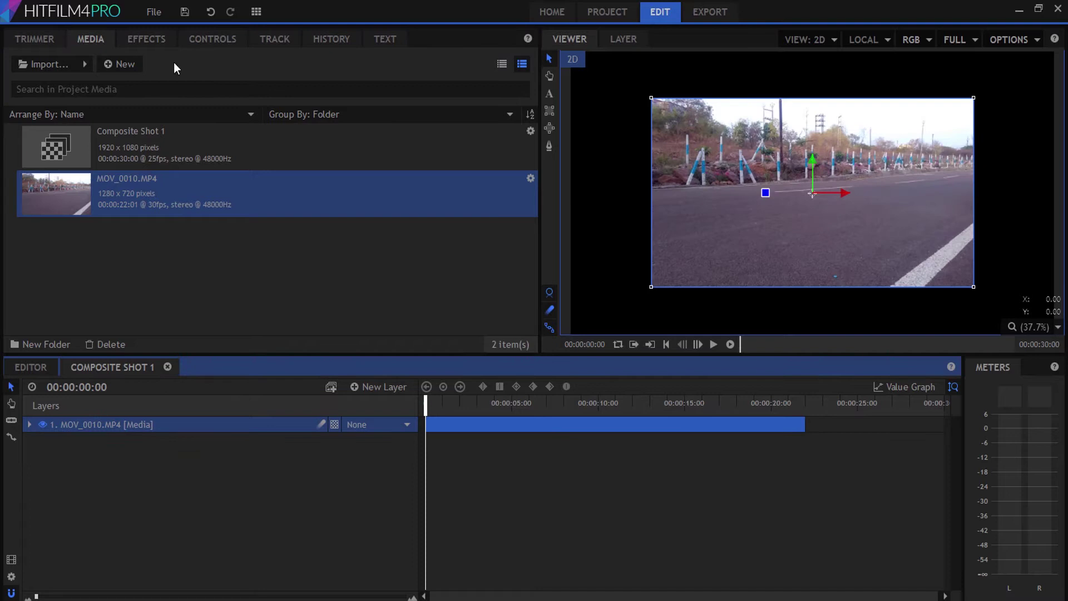
# Set the MOV_0010 layer's scale to 150% in its transform properties.
pyautogui.click(212, 38)
pyautogui.click(37, 136)
pyautogui.click(487, 200)
pyautogui.write('15')
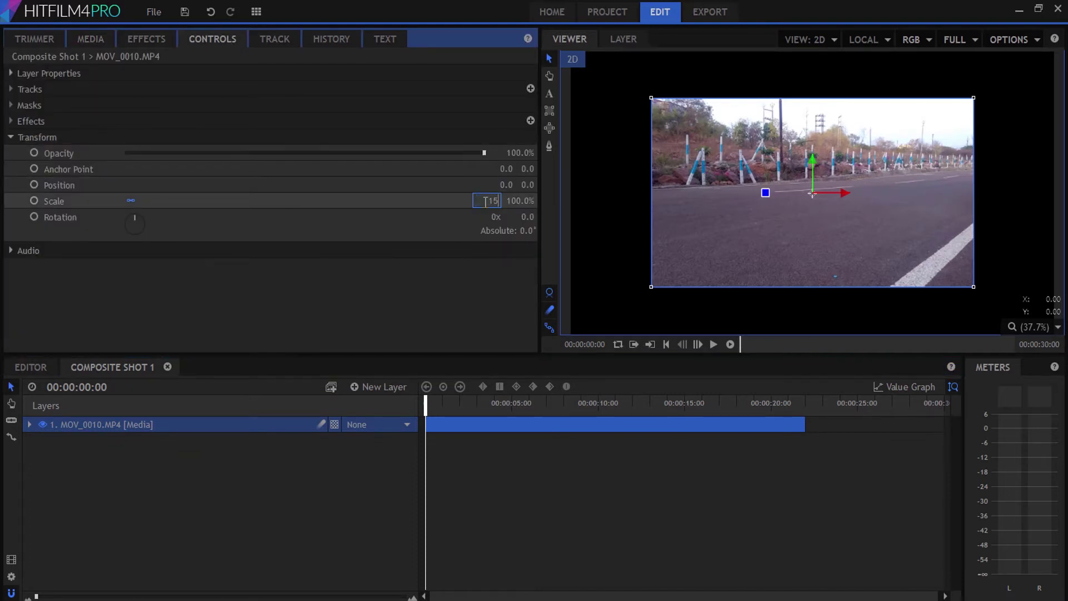
pyautogui.write('0')
pyautogui.press('Return')
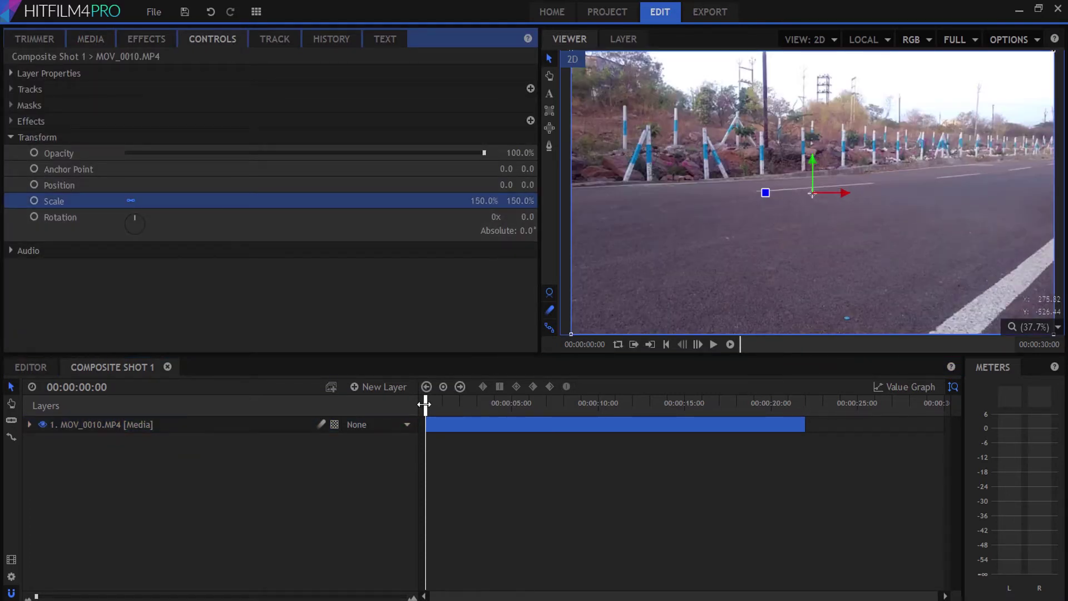
# Slice the MOV_0010 footage at about 00:00:02:10 and again at 00:00:04:20.
pyautogui.moveTo(424, 404); pyautogui.dragTo(507, 407)
pyautogui.press('c')
pyautogui.click(466, 426)
pyautogui.scroll(8, 520, 443)
pyautogui.moveTo(685, 406); pyautogui.dragTo(737, 404)
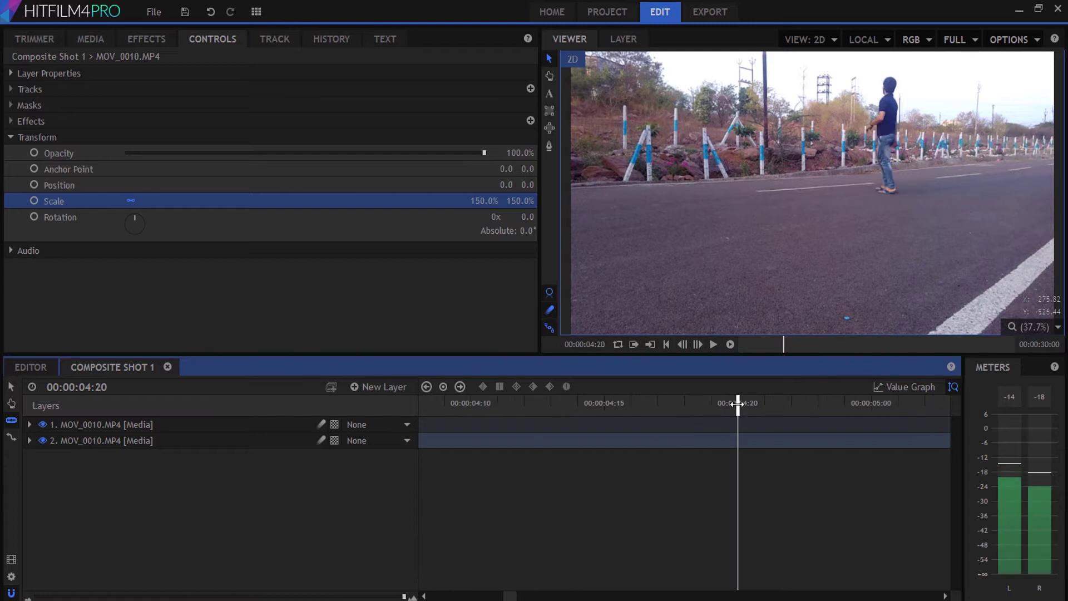
pyautogui.click(738, 441)
# Slice the remaining footage shortly after the 10-second mark and at 00:00:14:16.
pyautogui.scroll(-5, 735, 429)
pyautogui.moveTo(508, 405); pyautogui.dragTo(678, 404)
pyautogui.click(608, 462)
pyautogui.click(678, 472)
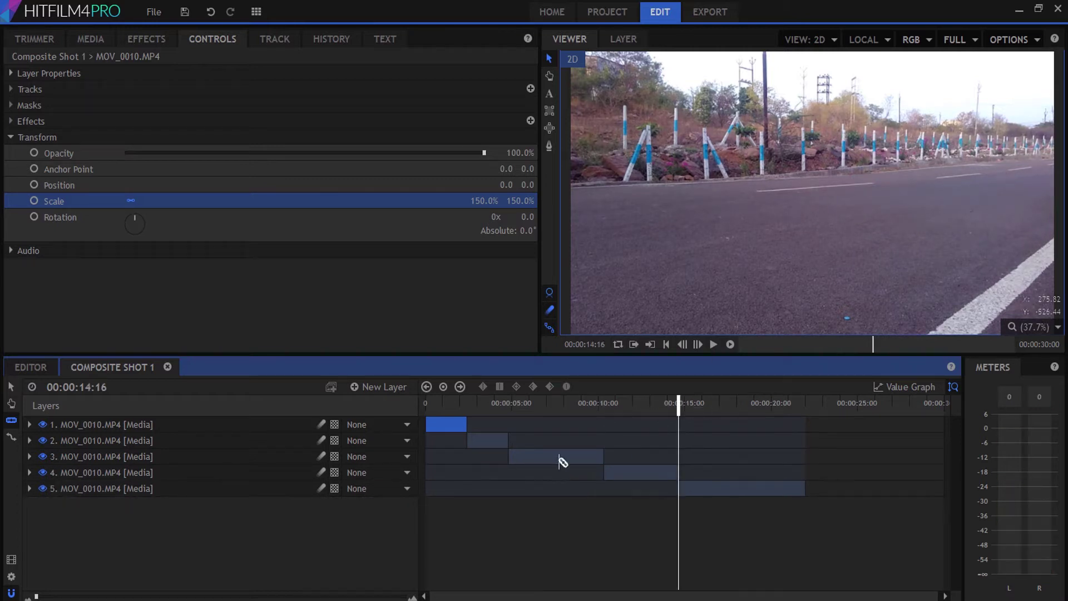
# Delete the second and fourth footage segments and move the remaining pieces together to close the gaps.
pyautogui.press('v')
pyautogui.click(503, 445)
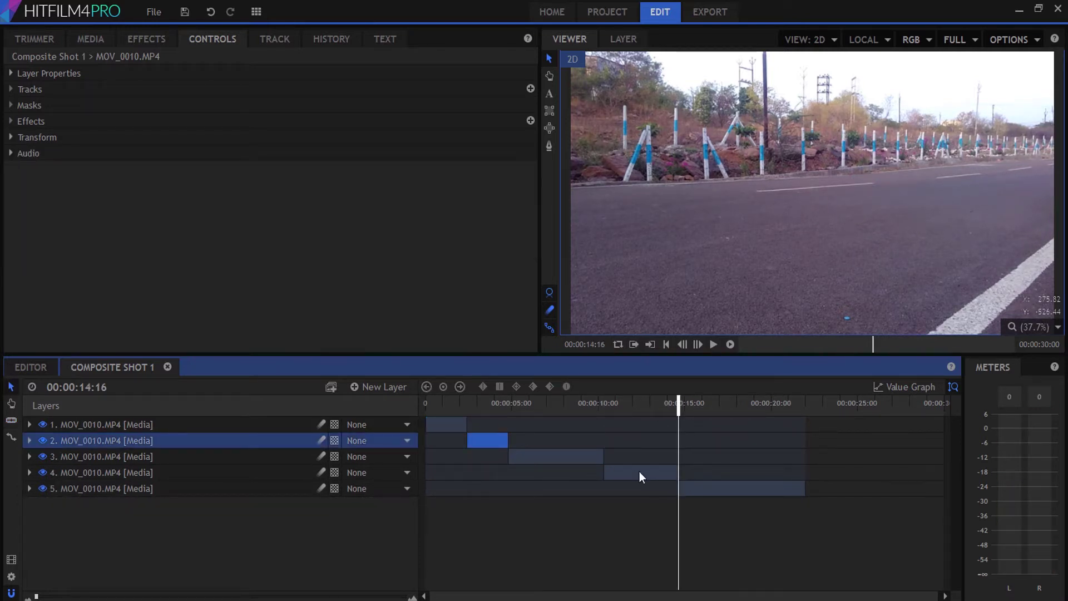
pyautogui.keyDown('ctrl'); pyautogui.click(639, 471); pyautogui.keyUp('ctrl')
pyautogui.press('Delete')
pyautogui.moveTo(720, 456); pyautogui.dragTo(509, 451)
# Duplicate the middle footage segment and place the copy at the top of the layer stack.
pyautogui.click(461, 401)
pyautogui.click(479, 441)
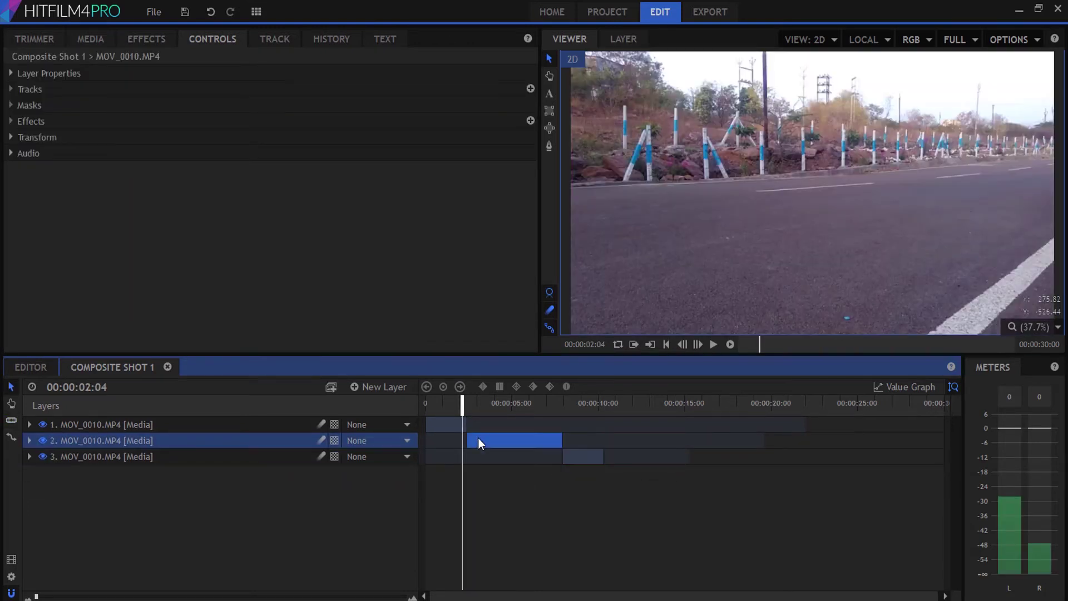
pyautogui.hotkey('ctrl', 'd')
pyautogui.moveTo(167, 461); pyautogui.dragTo(166, 418)
# Slice the duplicate one frame after 00:00:02:10 and extend that single-frame clip's start back to 00:00:02:04.
pyautogui.moveTo(462, 405); pyautogui.dragTo(470, 420)
pyautogui.scroll(3, 479, 423)
pyautogui.scroll(4, 653, 413)
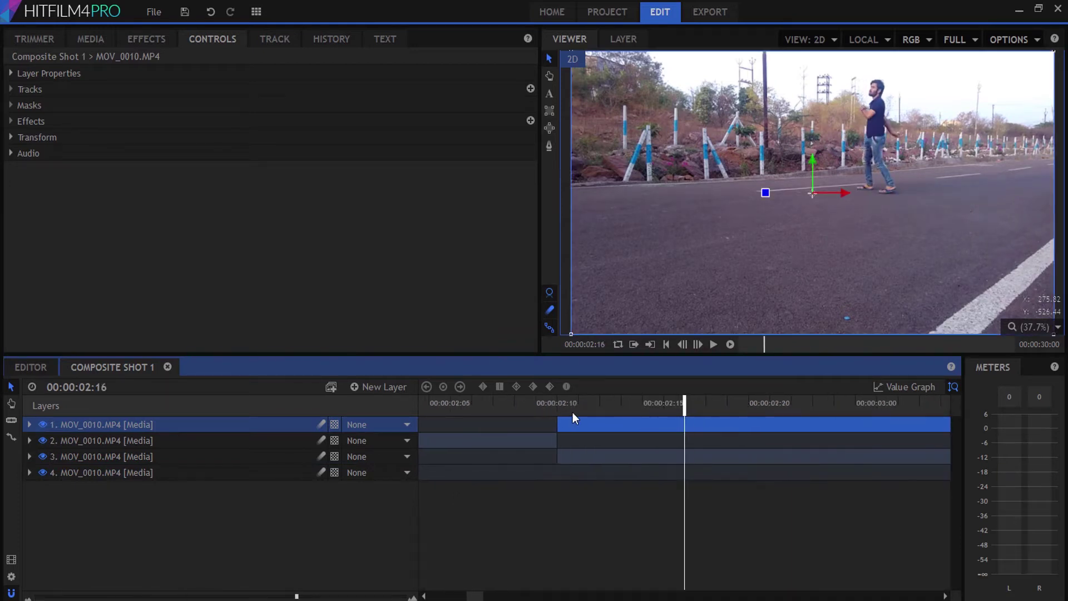
pyautogui.click(573, 411)
pyautogui.press('c')
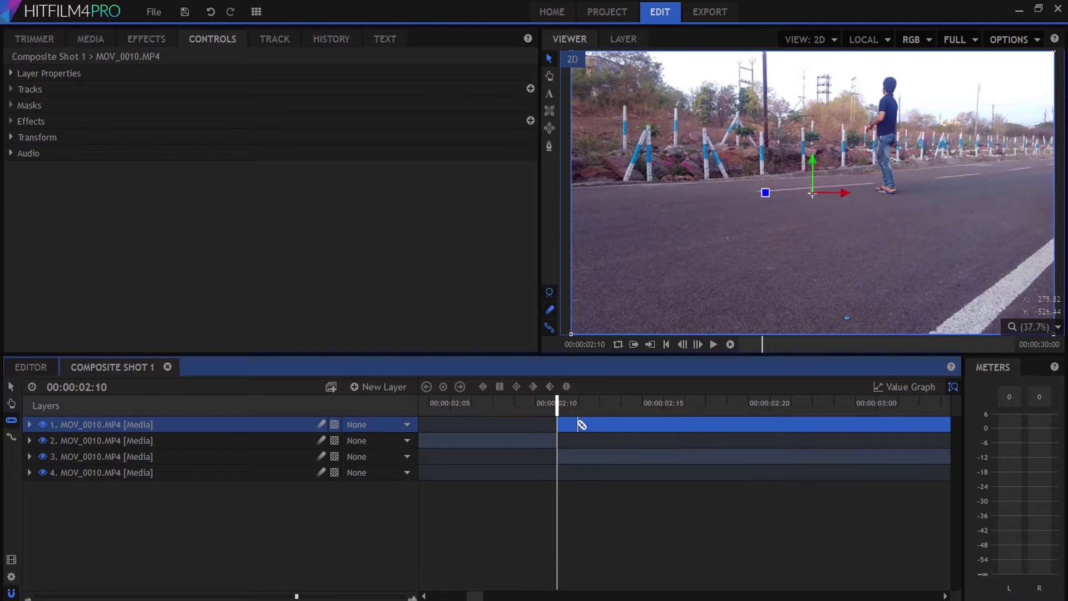
pyautogui.click(581, 424)
pyautogui.scroll(-1, 602, 414)
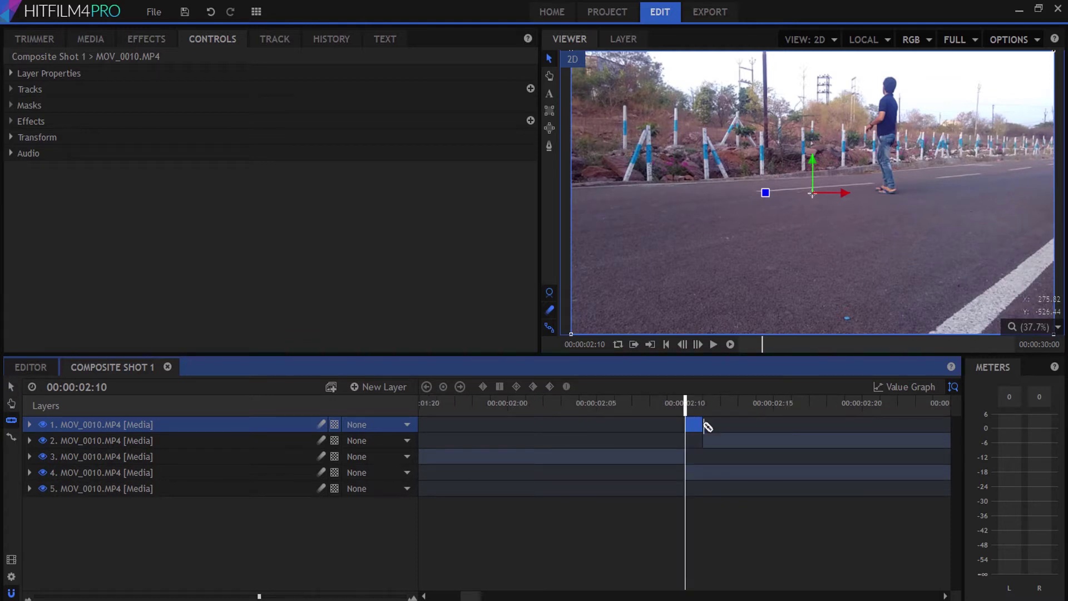
pyautogui.moveTo(686, 424); pyautogui.dragTo(579, 424)
pyautogui.scroll(-5, 737, 431)
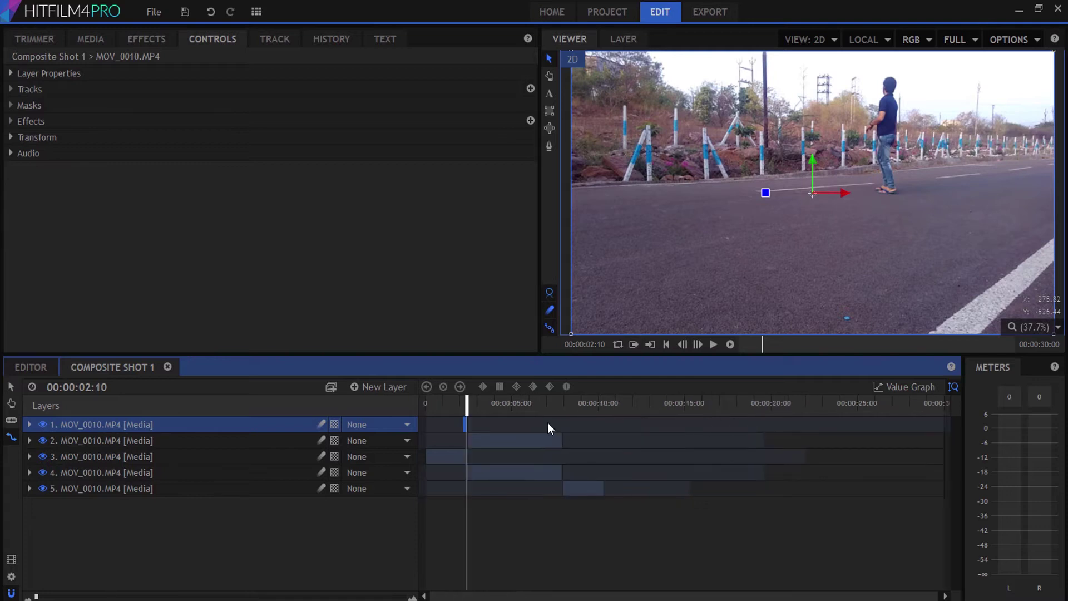
# Slice the second layer at 00:00:07:22 and delete the portion before the cut, keeping its last frame.
pyautogui.click(557, 407)
pyautogui.scroll(6, 564, 434)
pyautogui.scroll(1, 829, 417)
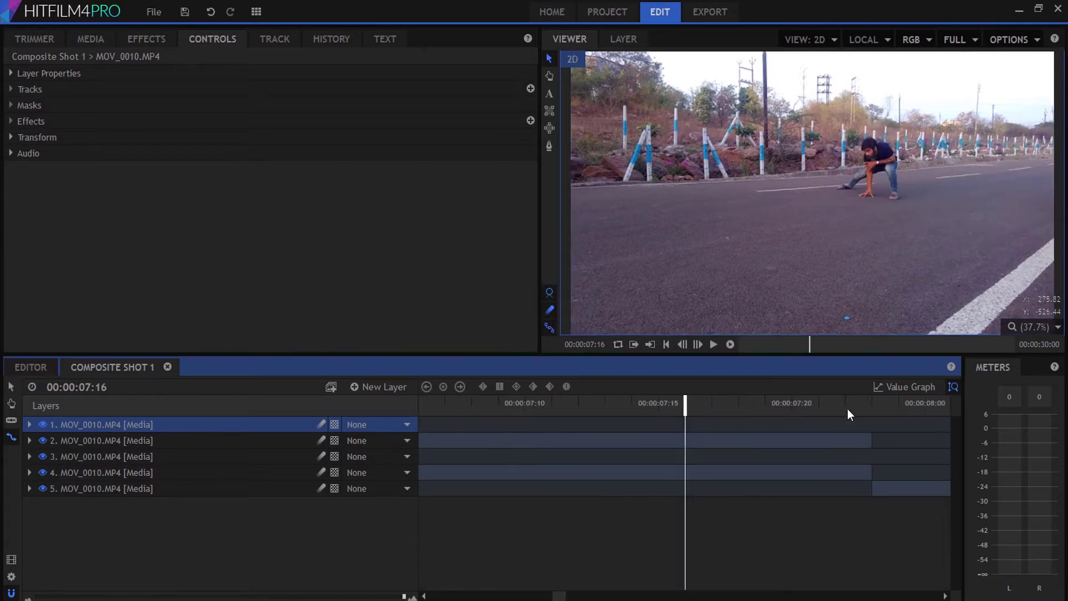
pyautogui.click(846, 406)
pyautogui.press('c')
pyautogui.click(839, 442)
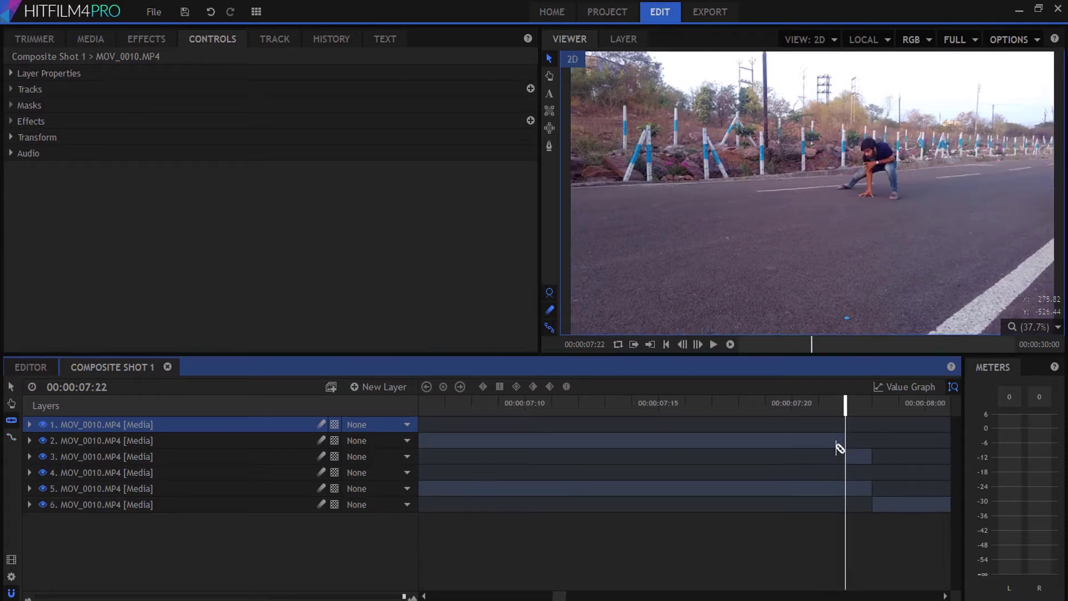
pyautogui.press('v')
pyautogui.click(782, 440)
pyautogui.press('Delete')
# Extend the remaining single-frame clip's end to about 00:00:08:04 and trim its start to 00:00:07:23.
pyautogui.moveTo(872, 440); pyautogui.dragTo(930, 443)
pyautogui.moveTo(744, 442); pyautogui.dragTo(770, 441)
pyautogui.click(770, 396)
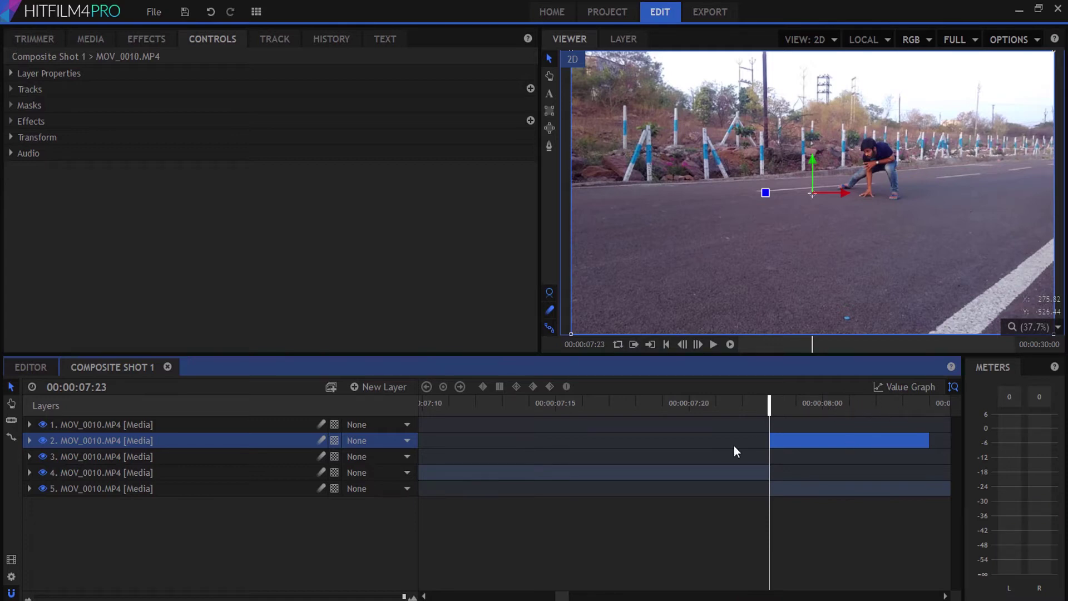
# Trim the end of the last footage layer to 00:00:10:05.
pyautogui.scroll(-10, 754, 485)
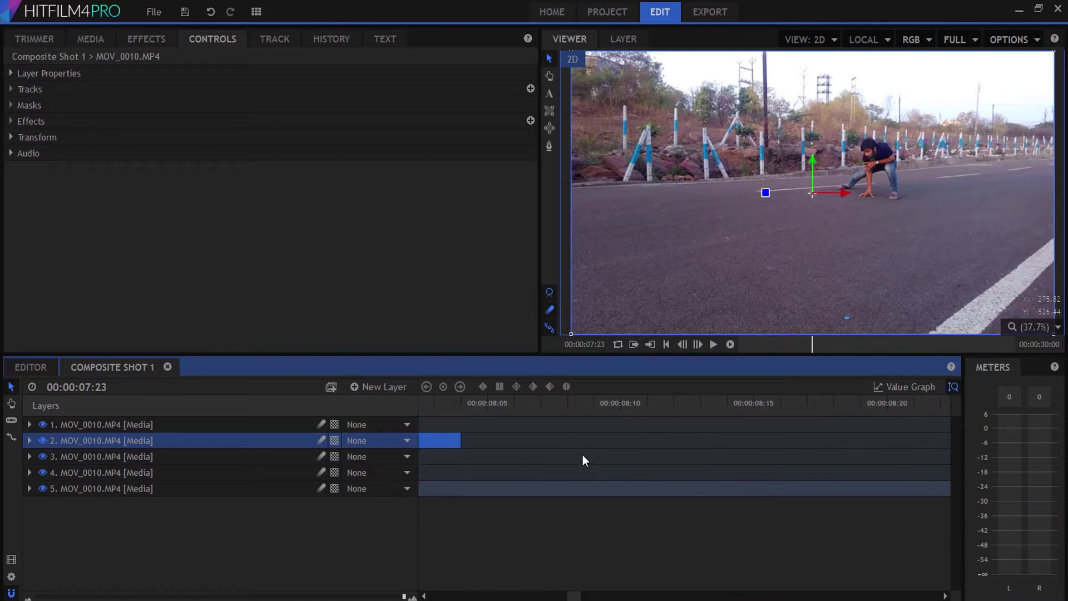
pyautogui.click(603, 402)
pyautogui.scroll(8, 633, 483)
pyautogui.moveTo(684, 405)
pyautogui.mouseDown()
pyautogui.moveTo(713, 405)
pyautogui.moveTo(685, 405)
pyautogui.mouseUp()
pyautogui.moveTo(711, 486); pyautogui.dragTo(684, 487)
# Set Composite Shot 1's duration to 00:00:10:05 in its properties.
pyautogui.click(90, 38)
pyautogui.rightClick(103, 135)
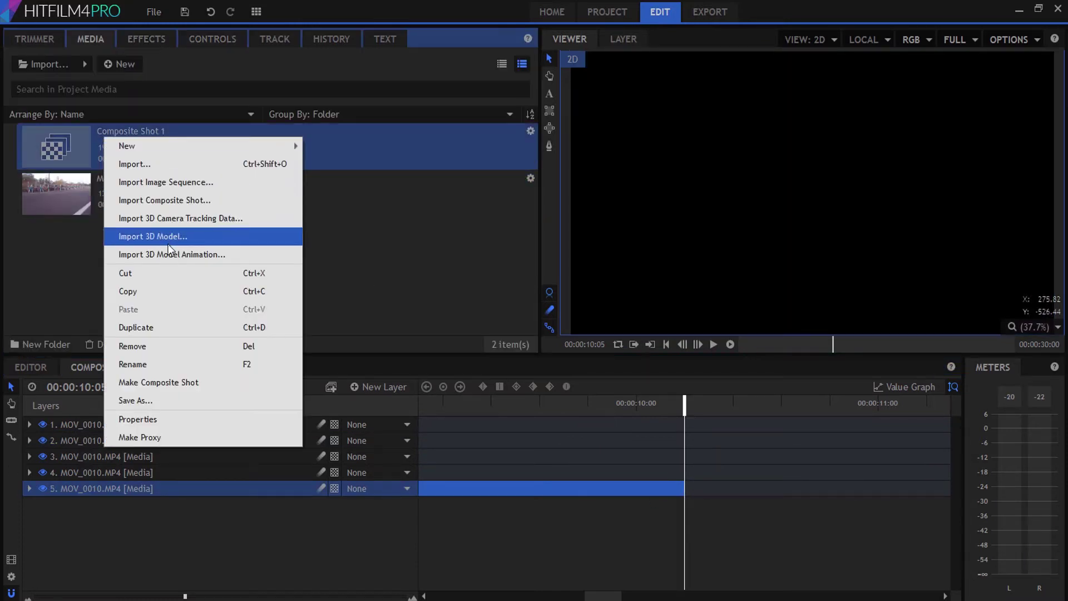
pyautogui.click(223, 418)
pyautogui.click(518, 129)
pyautogui.press('BackSpace')
pyautogui.write('10:05')
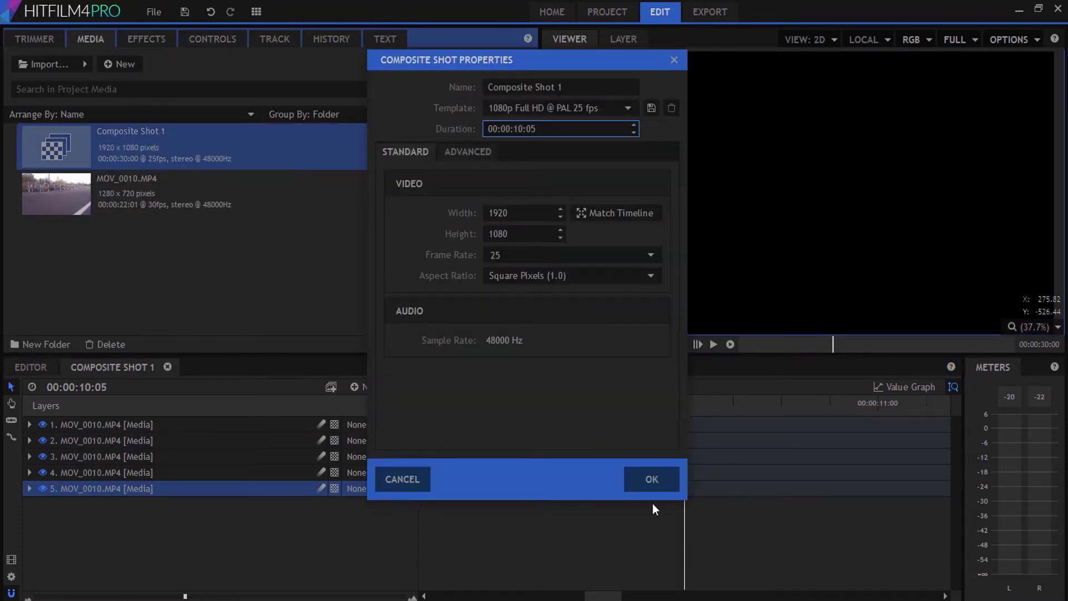
pyautogui.click(651, 479)
# Place the playhead at 00:00:02:04 and trim the end of the top frozen-frame layer to 00:00:02:10.
pyautogui.scroll(-8, 679, 544)
pyautogui.click(535, 405)
pyautogui.scroll(10, 622, 410)
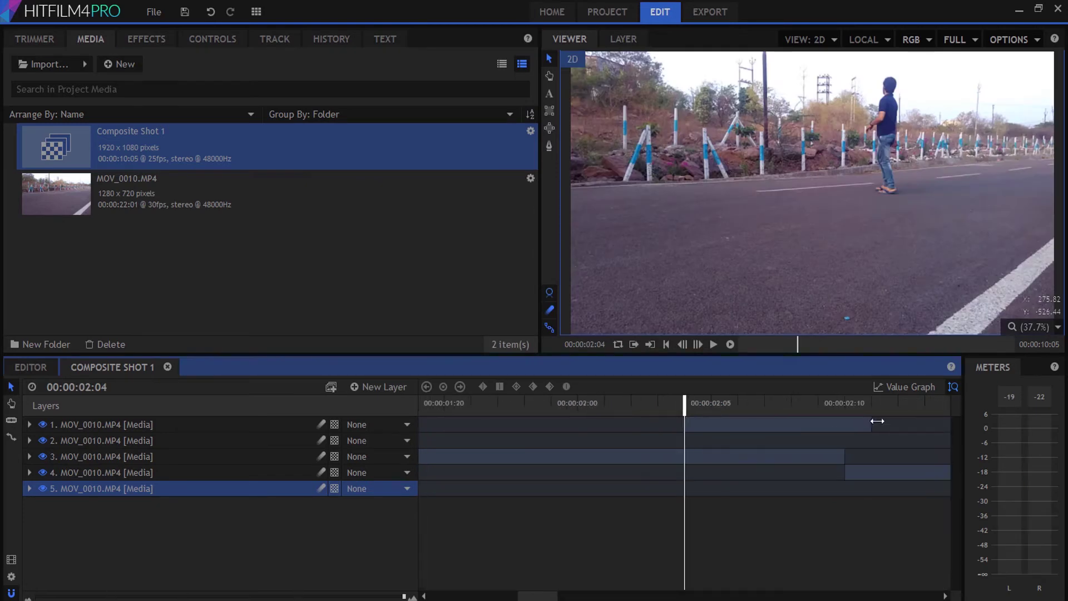
pyautogui.moveTo(877, 421); pyautogui.dragTo(844, 421)
# Draw a freehand mask closely around the standing man on the top frozen-frame layer.
pyautogui.scroll(4, 900, 67)
pyautogui.press('h')
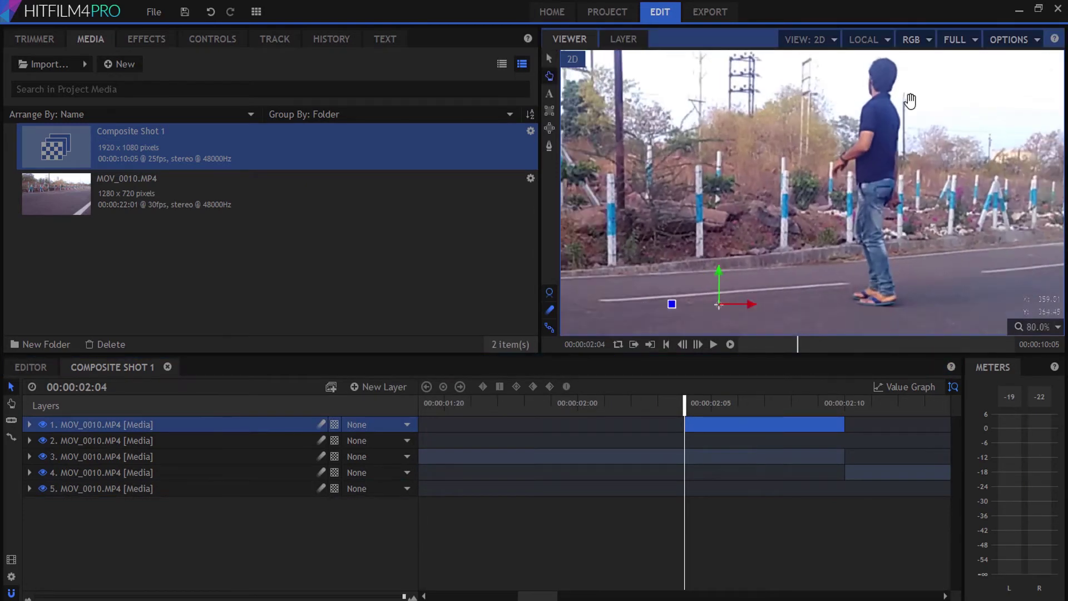
pyautogui.moveTo(910, 100); pyautogui.dragTo(851, 120)
pyautogui.click(549, 145)
pyautogui.click(821, 72)
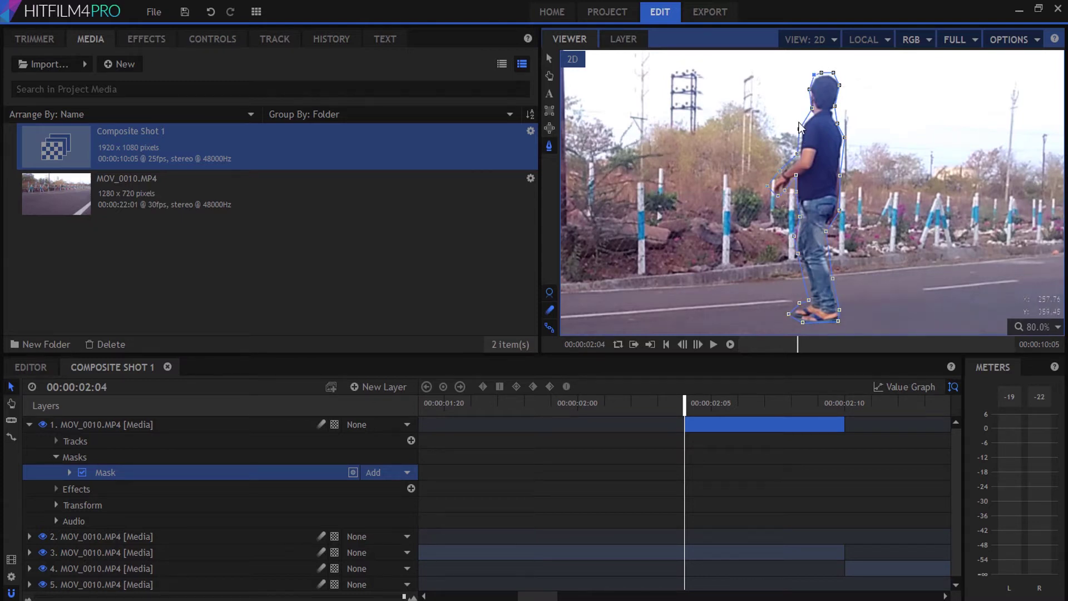
# Apply the Angle Blur effect to the masked top layer.
pyautogui.click(146, 36)
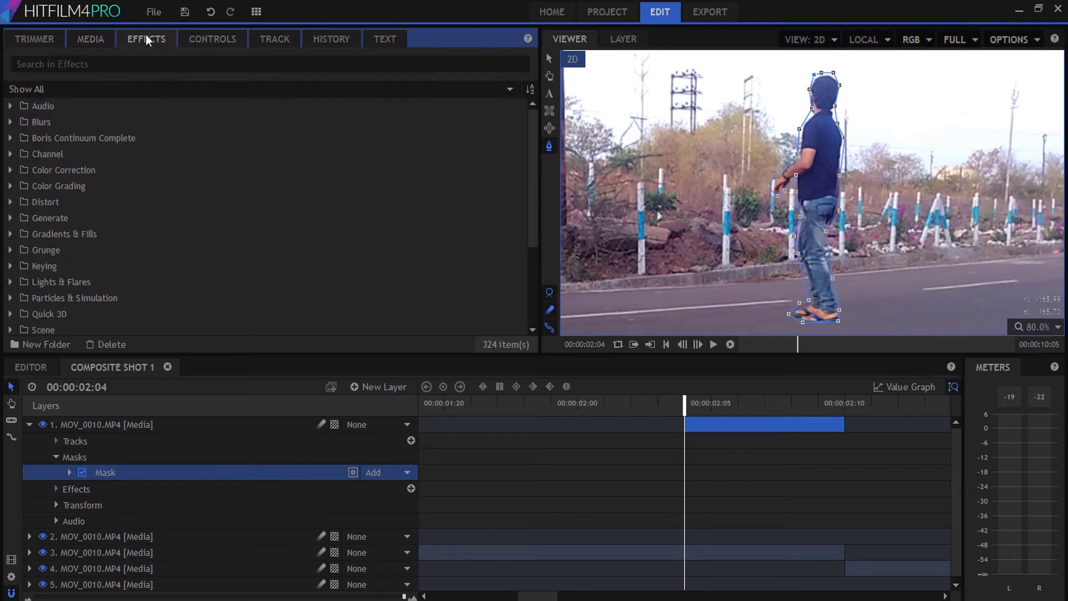
pyautogui.click(10, 122)
pyautogui.click(72, 135)
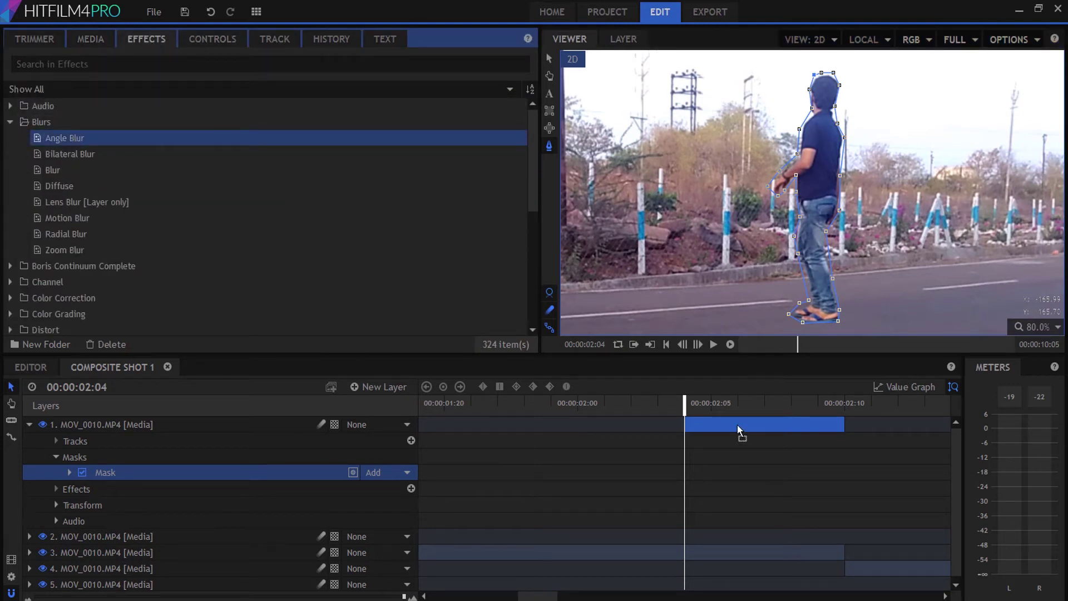
pyautogui.moveTo(737, 425); pyautogui.dragTo(736, 425)
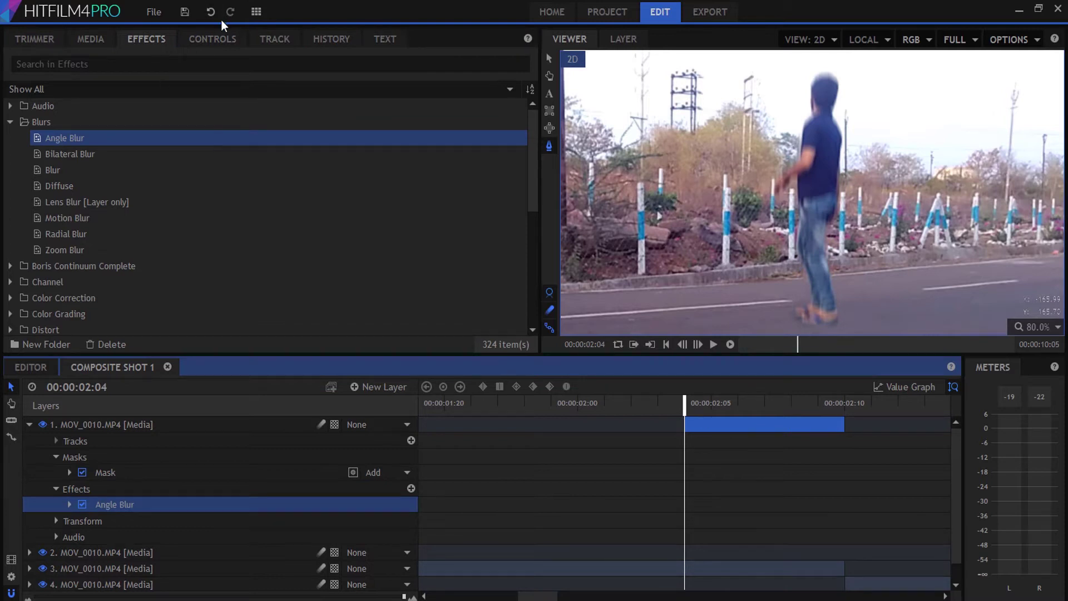
# Set the Angle Blur's angle to 90° and its length to about 66.5 px.
pyautogui.click(219, 40)
pyautogui.click(23, 152)
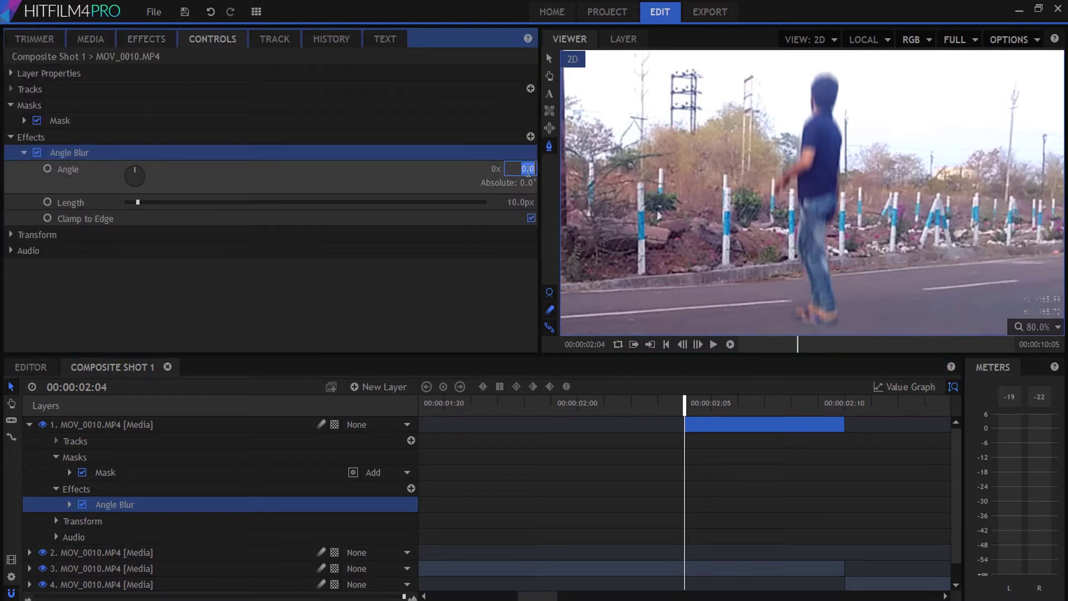
pyautogui.write('90')
pyautogui.press('Return')
pyautogui.moveTo(139, 205); pyautogui.dragTo(223, 218)
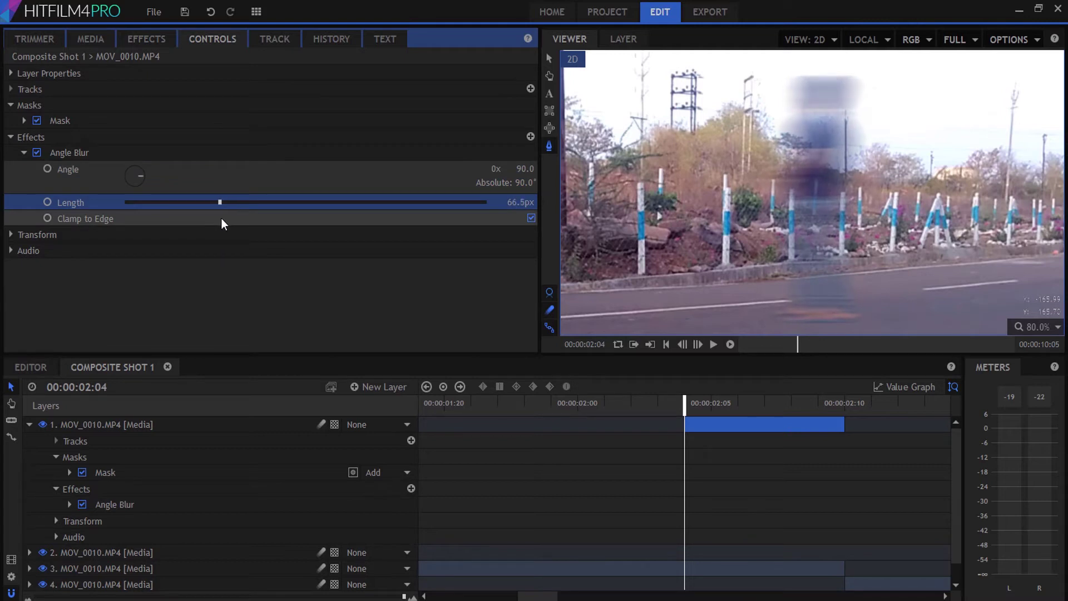
pyautogui.scroll(-3, 762, 263)
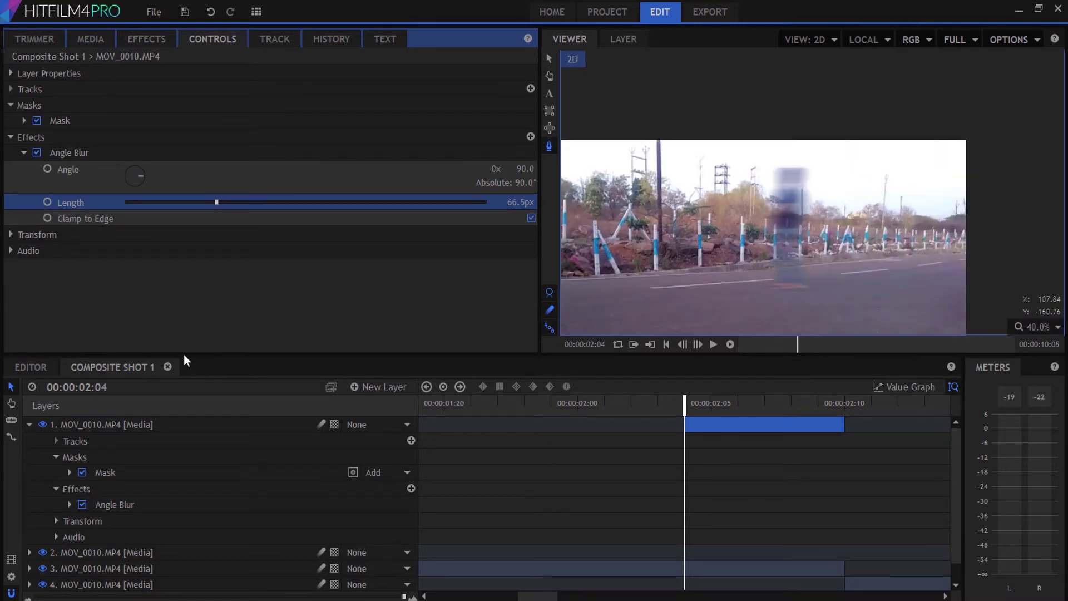
# Enable Position and Scale keyframes on the top layer one frame before its end, at 00:00:02:09.
pyautogui.click(10, 137)
pyautogui.click(11, 105)
pyautogui.click(8, 137)
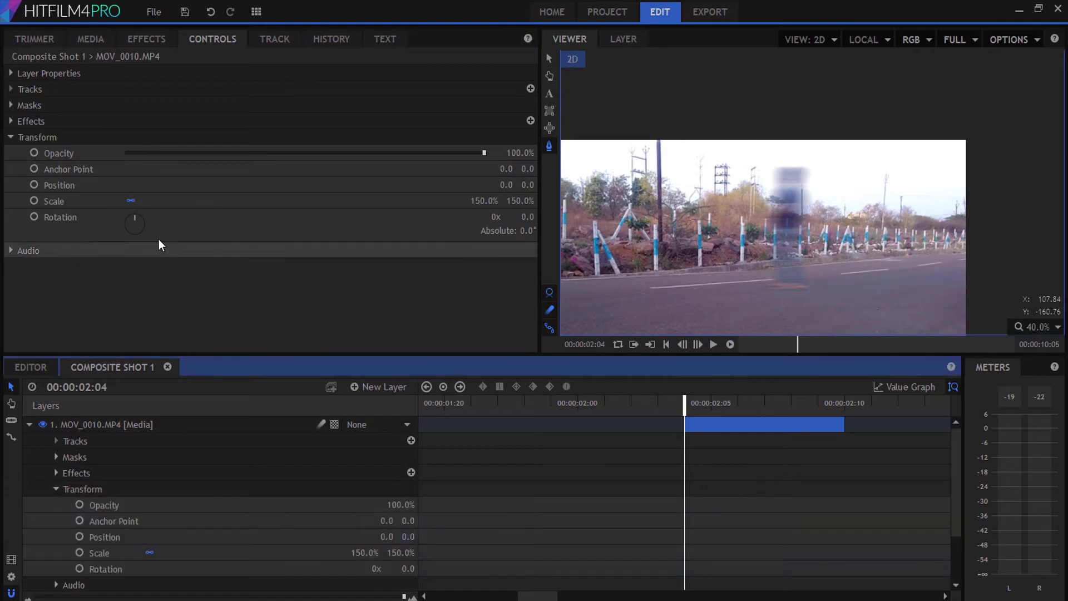
pyautogui.click(844, 404)
pyautogui.click(828, 410)
pyautogui.click(34, 185)
pyautogui.click(34, 201)
# At 00:00:02:04 set the top layer's X position to 843 and scale to 104%, and change the Position and Scale keyframes' interpolation.
pyautogui.click(682, 406)
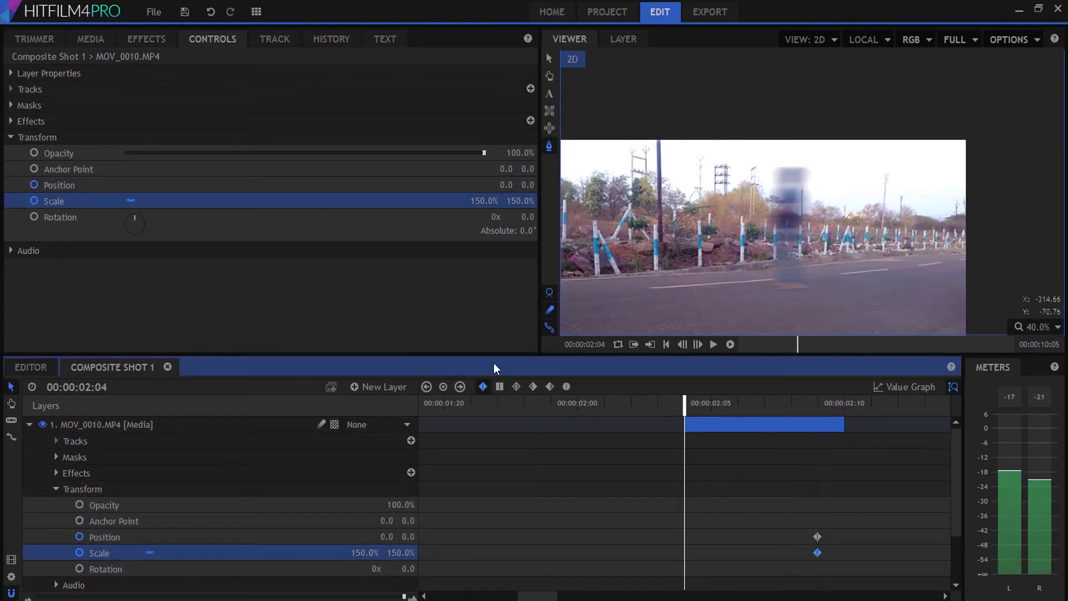
pyautogui.moveTo(506, 184); pyautogui.dragTo(651, 185)
pyautogui.moveTo(660, 523); pyautogui.dragTo(835, 563)
pyautogui.rightClick(817, 537)
pyautogui.moveTo(941, 507)
pyautogui.click(977, 549)
pyautogui.scroll(-5, 460, 493)
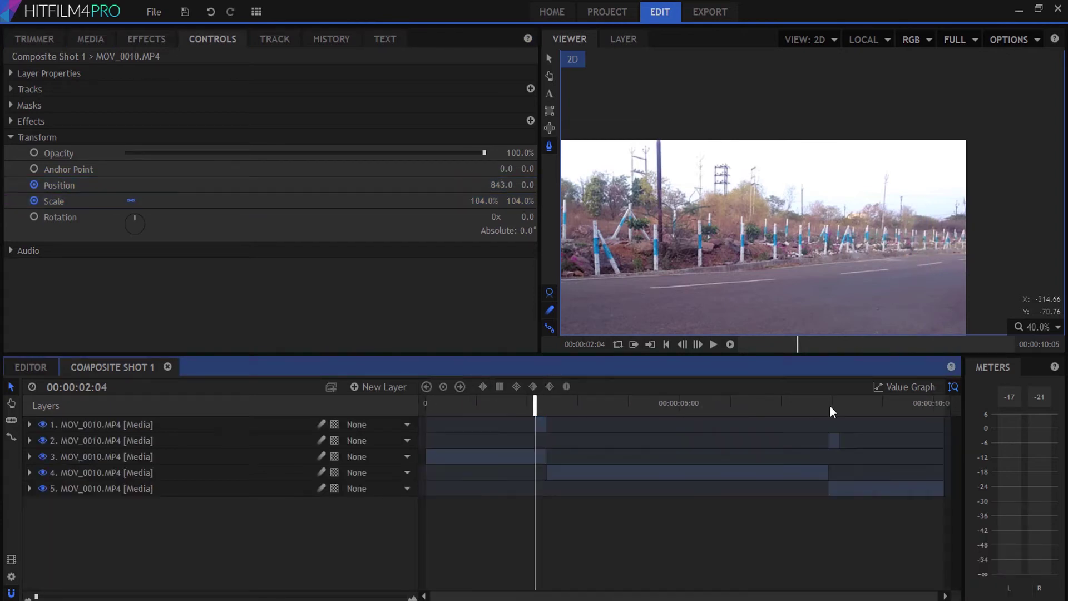
# Draw a closed mask around the crouching man on the second layer at its first frame, 00:00:07:23.
pyautogui.click(829, 406)
pyautogui.scroll(5, 837, 443)
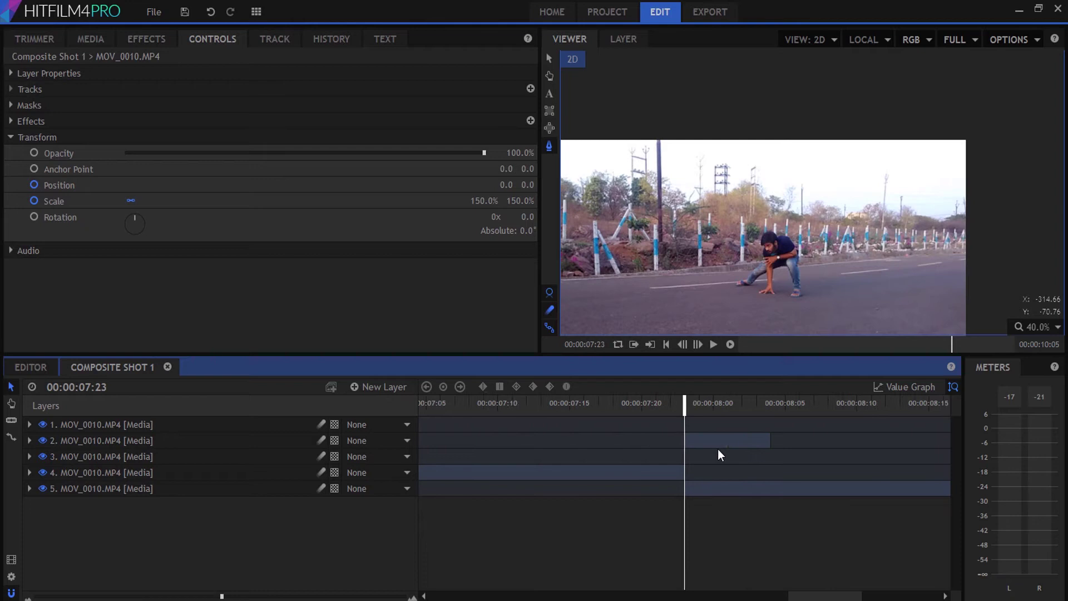
pyautogui.click(718, 445)
pyautogui.scroll(2, 718, 444)
pyautogui.scroll(4, 783, 254)
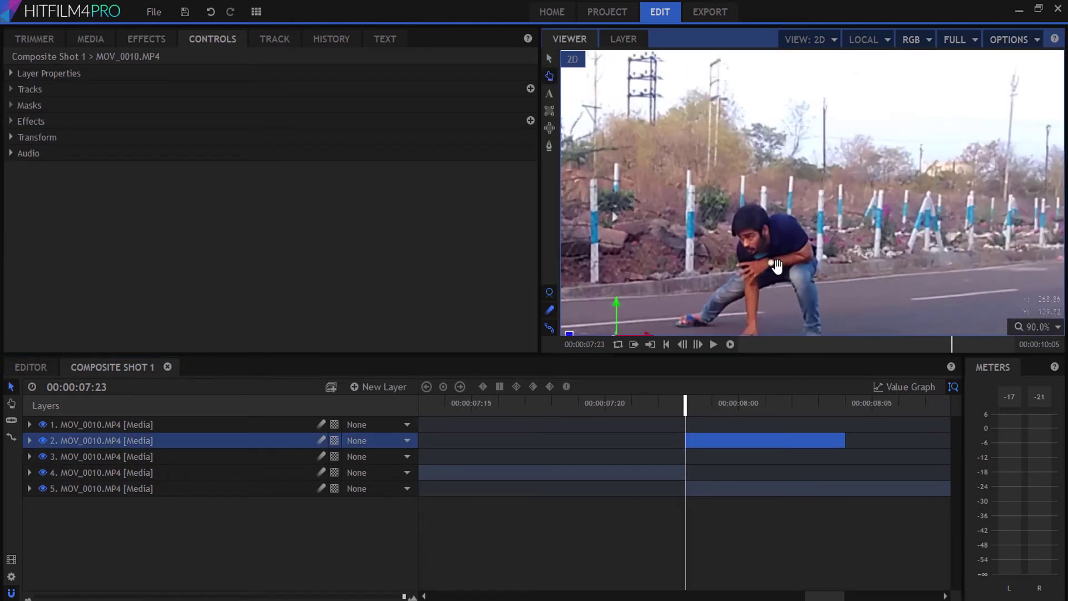
pyautogui.moveTo(778, 268); pyautogui.dragTo(780, 209)
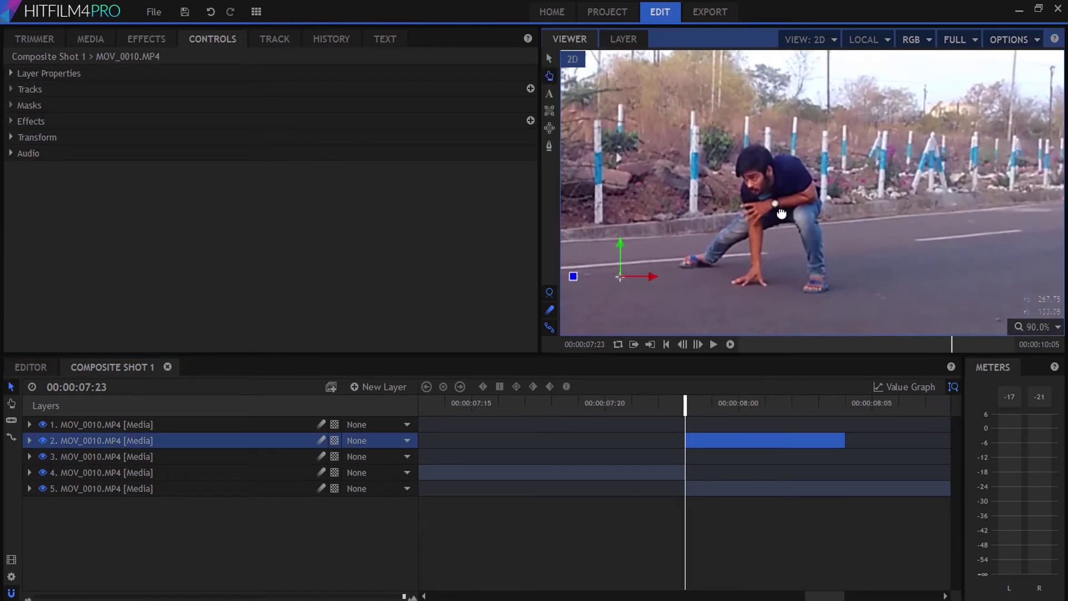
pyautogui.click(758, 141)
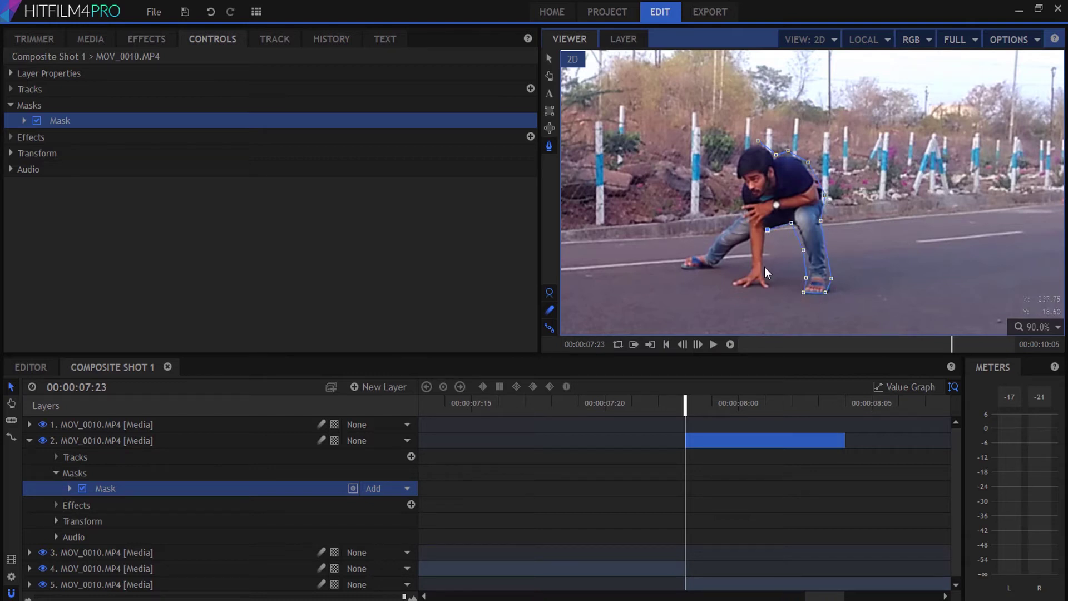
pyautogui.click(743, 289)
pyautogui.click(731, 282)
pyautogui.click(740, 272)
pyautogui.click(689, 253)
pyautogui.click(741, 179)
pyautogui.click(735, 156)
pyautogui.click(744, 146)
pyautogui.click(758, 142)
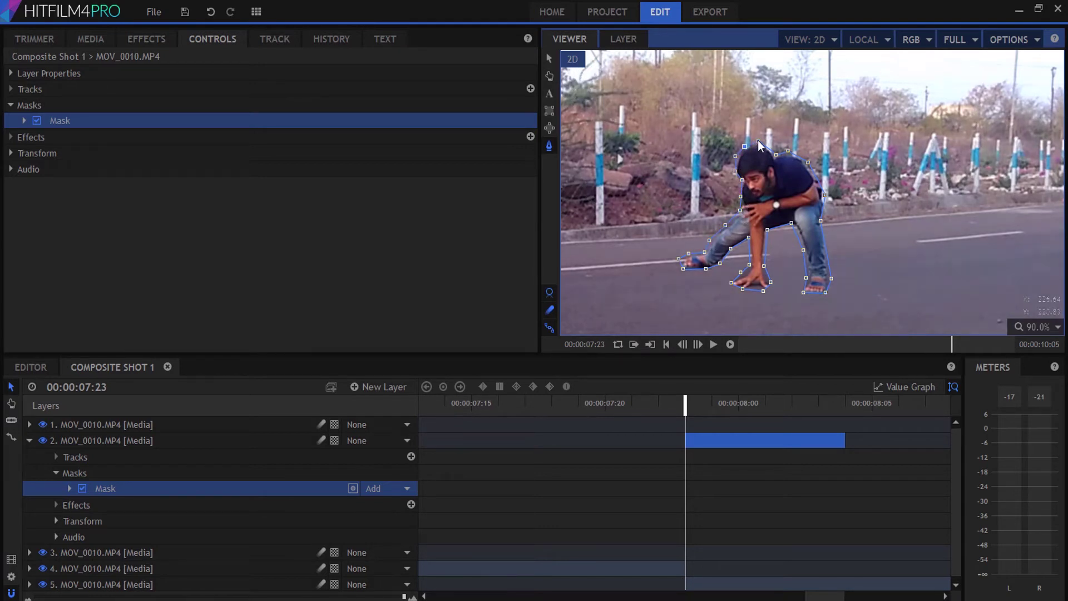
# Apply Angle Blur to the masked second layer with an angle of 90° and a length of about 58.8 px.
pyautogui.click(123, 36)
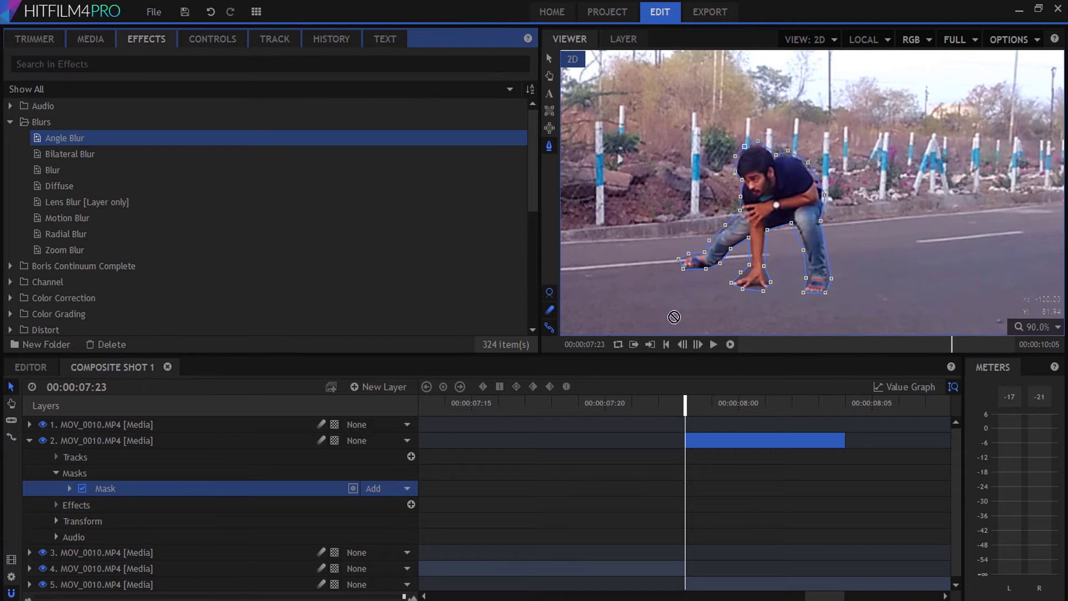
pyautogui.moveTo(709, 430); pyautogui.dragTo(710, 439)
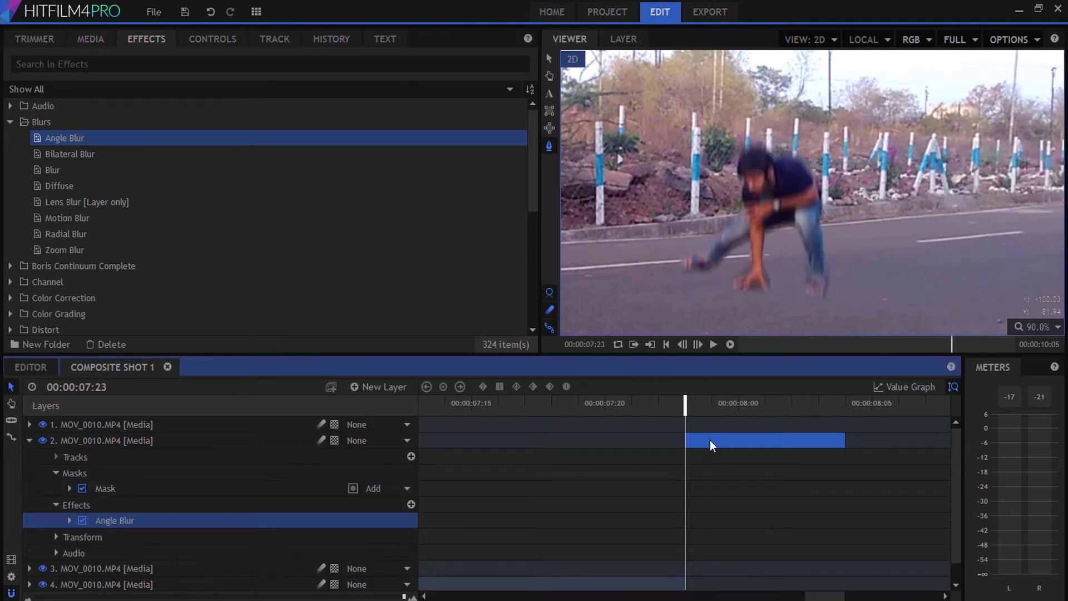
pyautogui.click(195, 38)
pyautogui.click(24, 153)
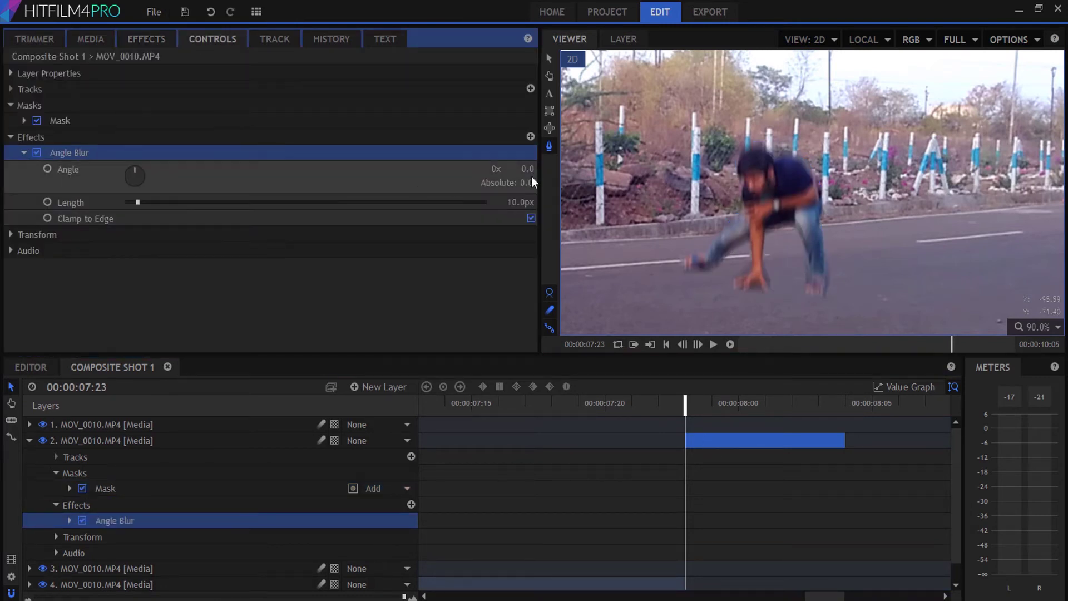
pyautogui.press('Return')
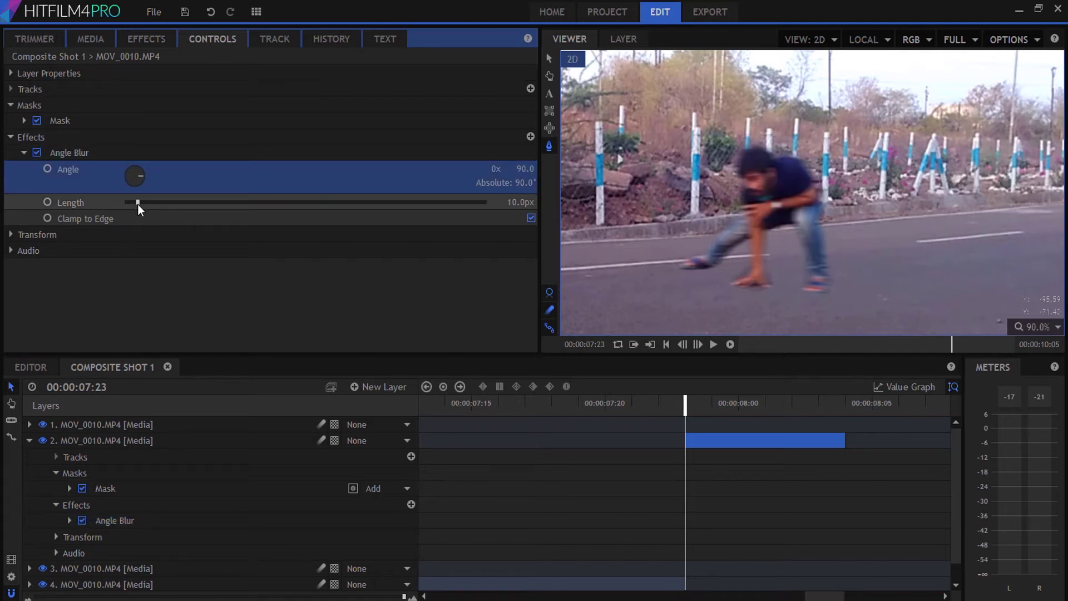
pyautogui.moveTo(137, 203); pyautogui.dragTo(210, 207)
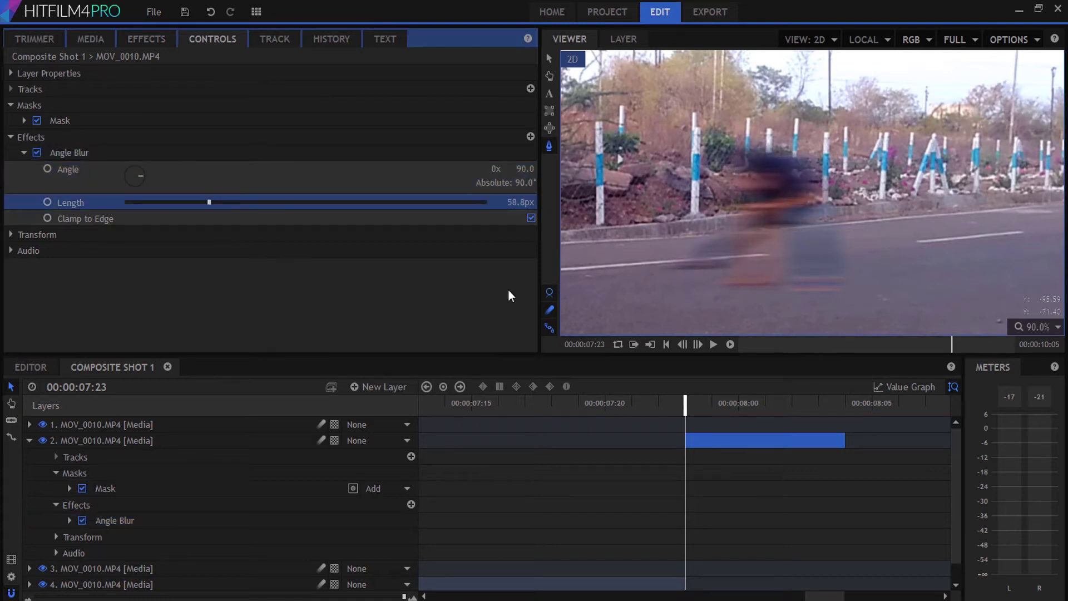
pyautogui.scroll(-5, 806, 228)
pyautogui.scroll(3, 725, 287)
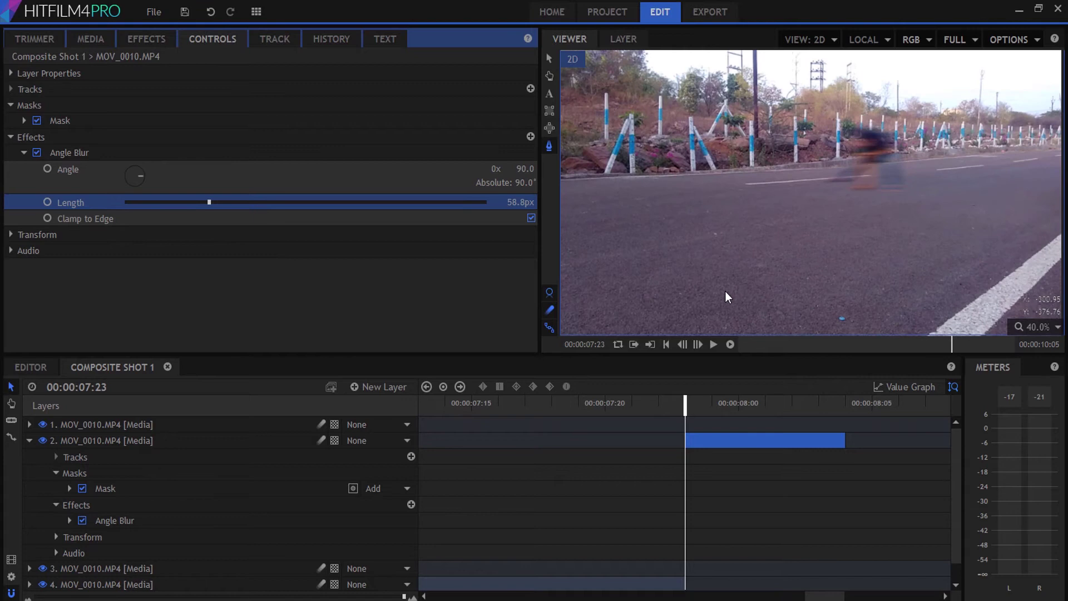
pyautogui.scroll(-2, 725, 289)
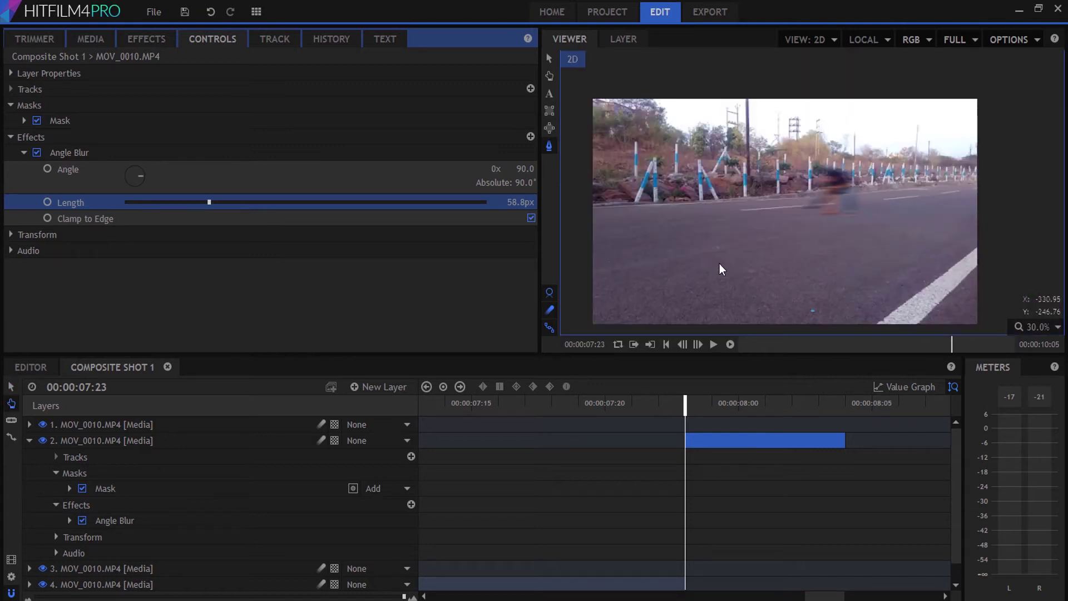
pyautogui.click(719, 263)
pyautogui.press('h')
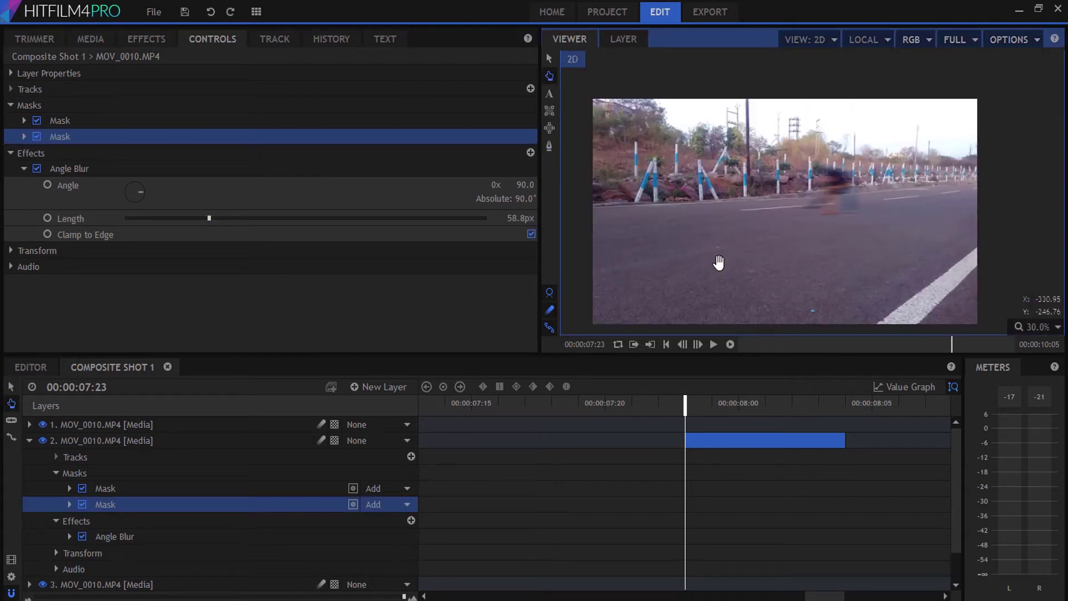
pyautogui.moveTo(718, 261); pyautogui.dragTo(765, 232)
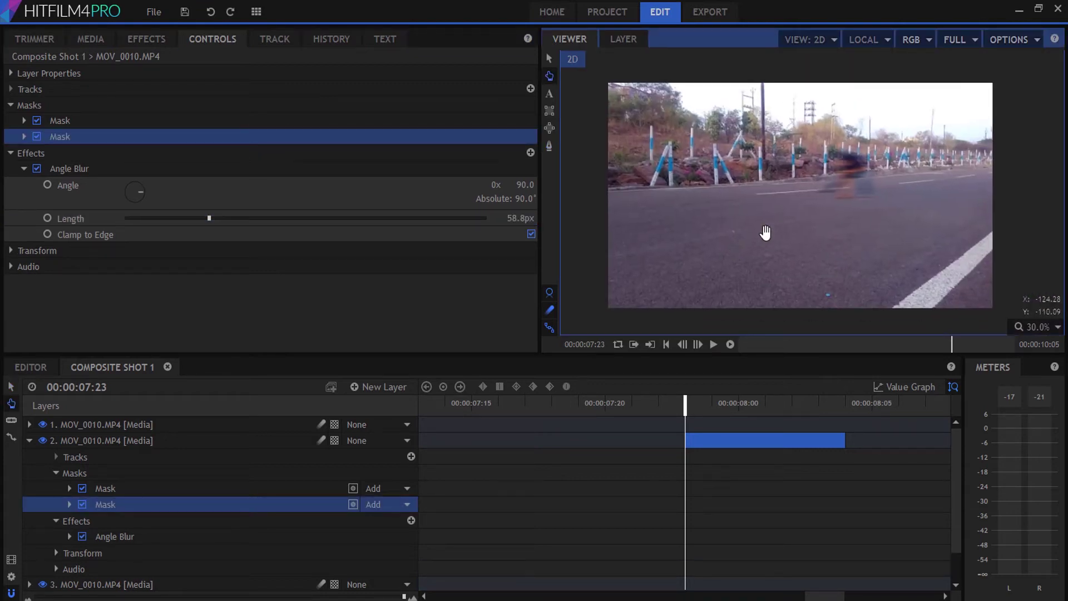
pyautogui.click(106, 493)
pyautogui.click(109, 503)
pyautogui.press('Delete')
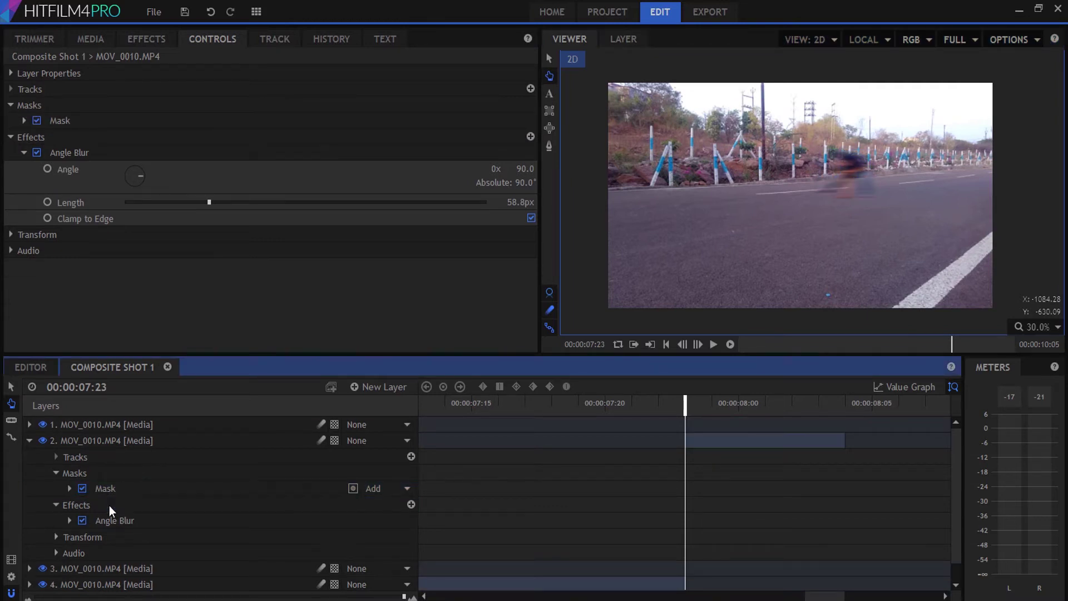
# Enable Position and Scale keyframes on the second layer at 00:00:07:23.
pyautogui.click(11, 137)
pyautogui.click(10, 105)
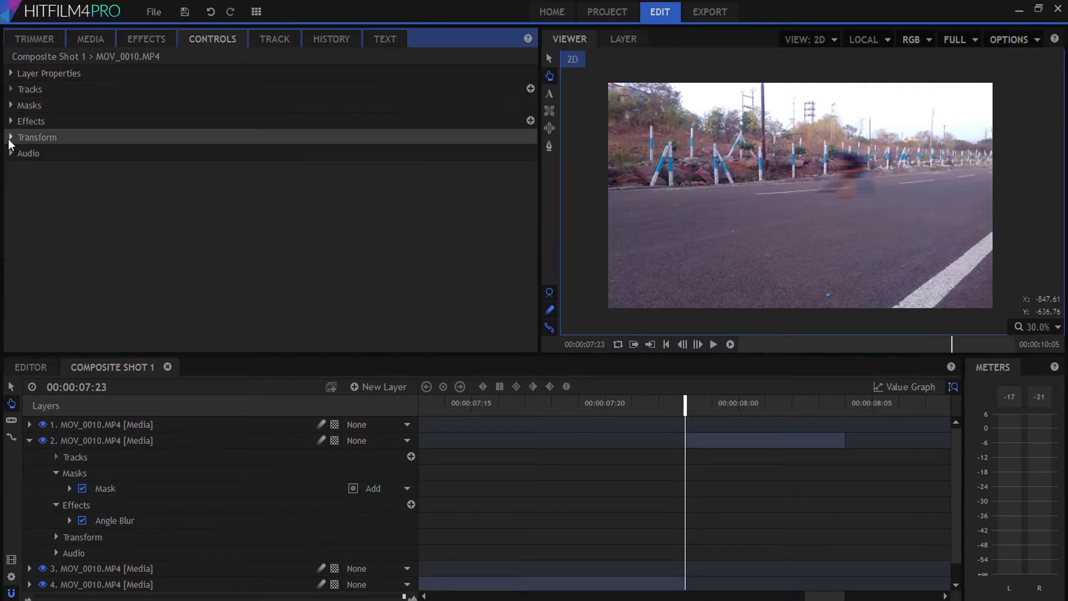
pyautogui.click(10, 137)
pyautogui.click(34, 185)
pyautogui.click(33, 201)
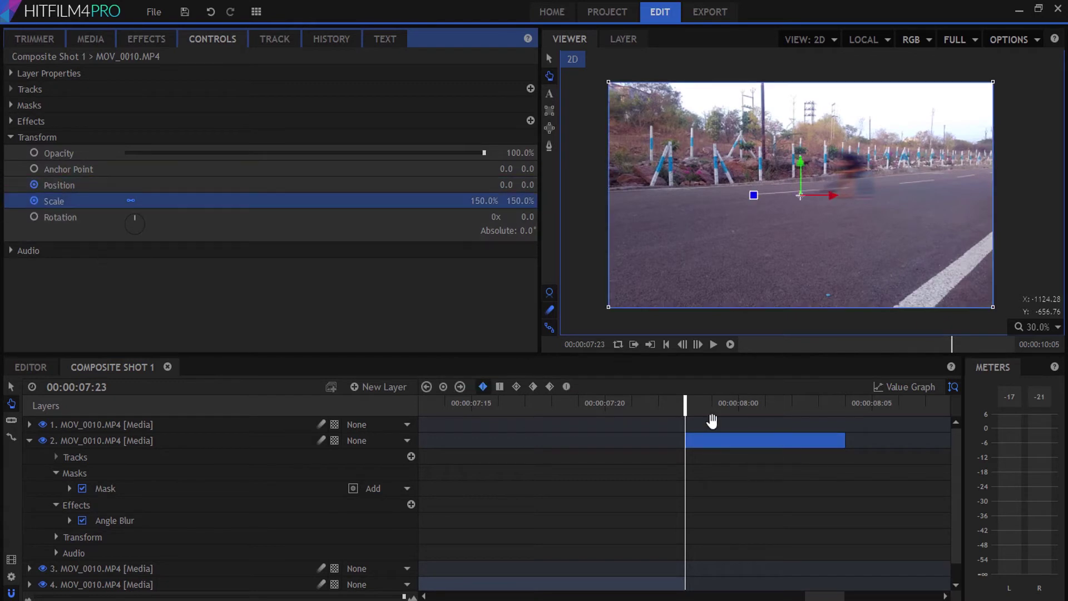
# At 00:00:08:03 set the second layer's position to -1711, -230 and its scale to 247%.
pyautogui.moveTo(685, 410); pyautogui.dragTo(751, 406)
pyautogui.click(818, 403)
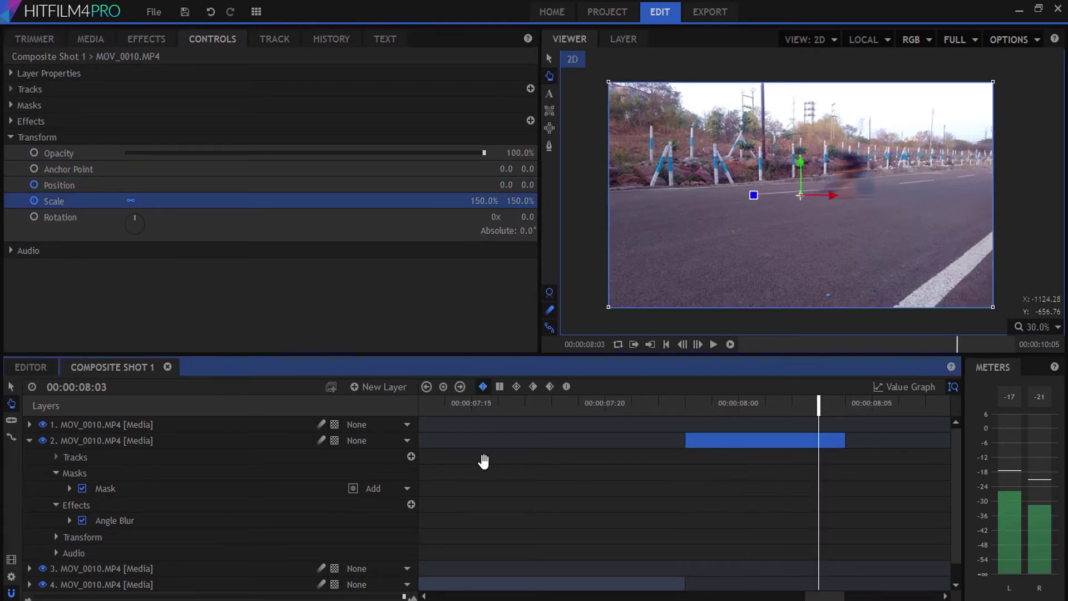
pyautogui.moveTo(507, 185); pyautogui.dragTo(155, 184)
pyautogui.moveTo(505, 184); pyautogui.dragTo(349, 184)
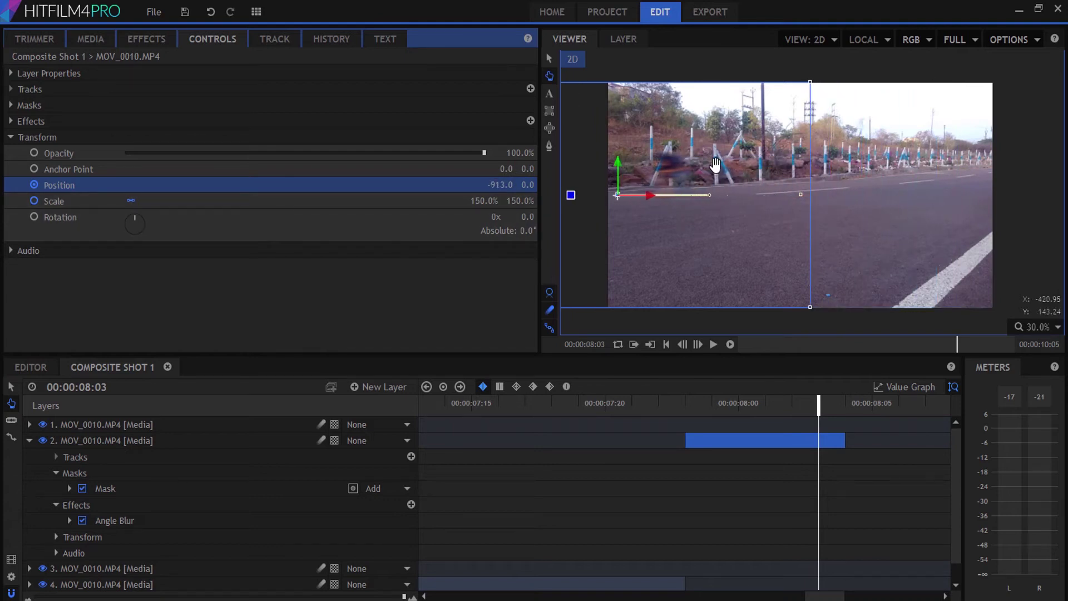
pyautogui.moveTo(526, 185); pyautogui.dragTo(374, 185)
pyautogui.moveTo(485, 184); pyautogui.dragTo(491, 188)
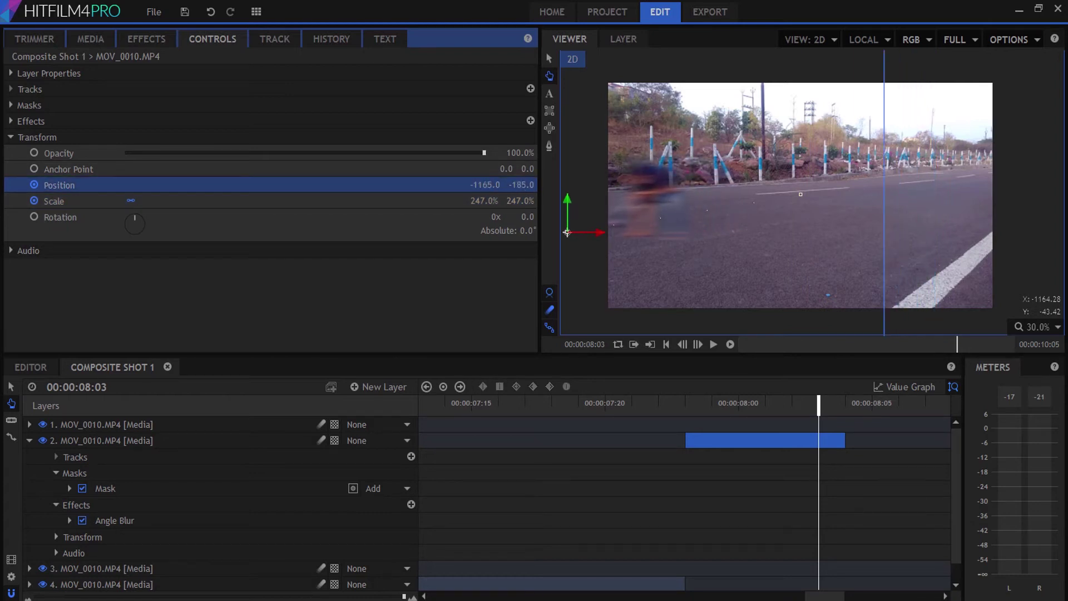
pyautogui.moveTo(521, 184); pyautogui.dragTo(481, 184)
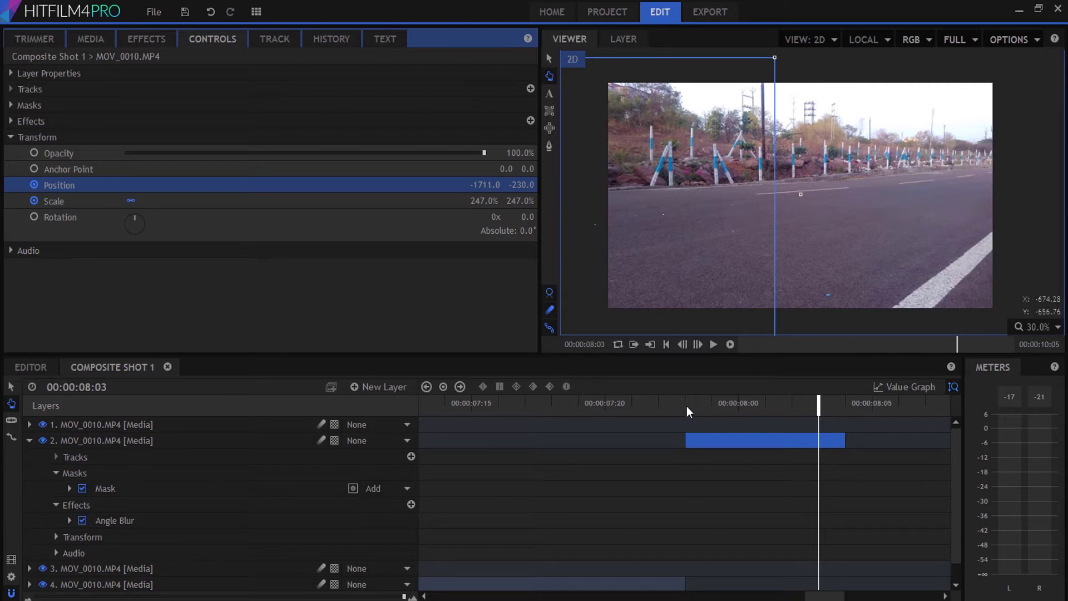
# Set the temporal interpolation of the second layer's Position and Scale keyframes to Smooth Out.
pyautogui.moveTo(657, 543); pyautogui.dragTo(822, 576)
pyautogui.rightClick(817, 552)
pyautogui.moveTo(887, 534)
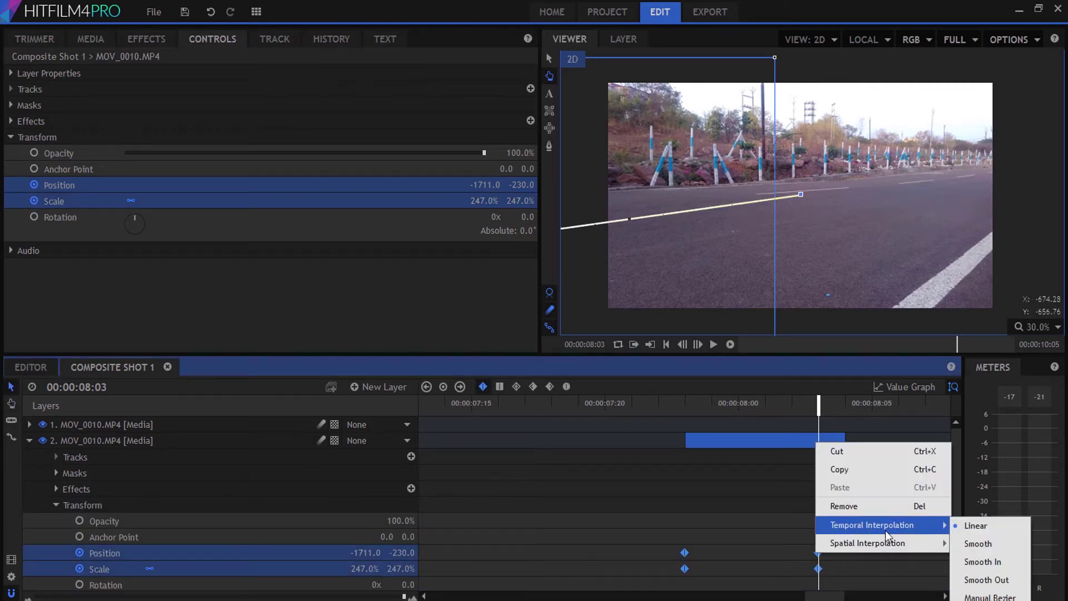
pyautogui.click(986, 580)
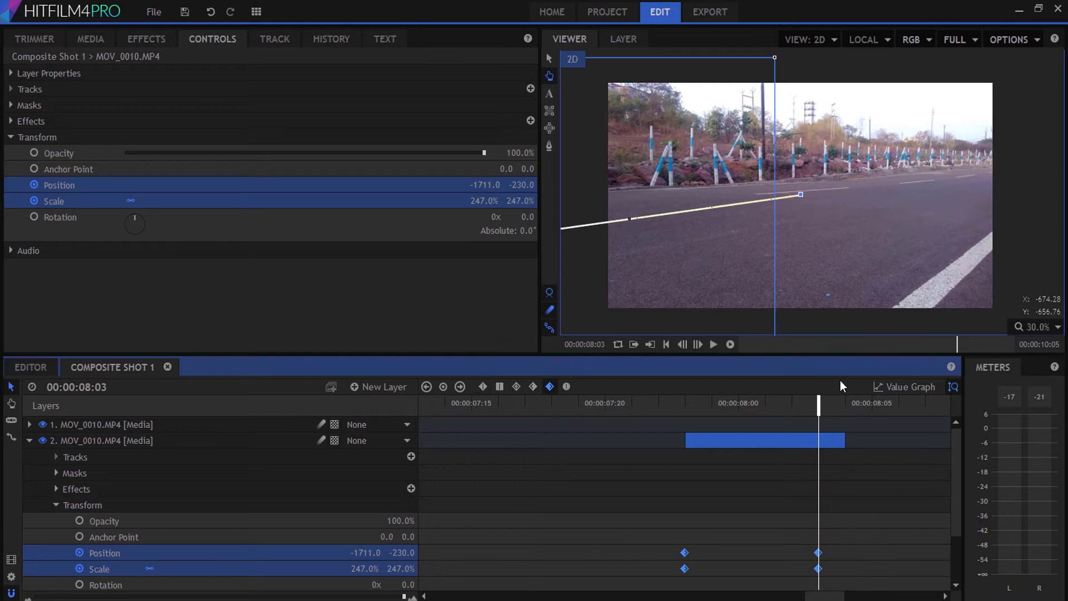
# Collapse the second layer's properties and move the playhead to 00:00:02:05.
pyautogui.scroll(-8, 749, 488)
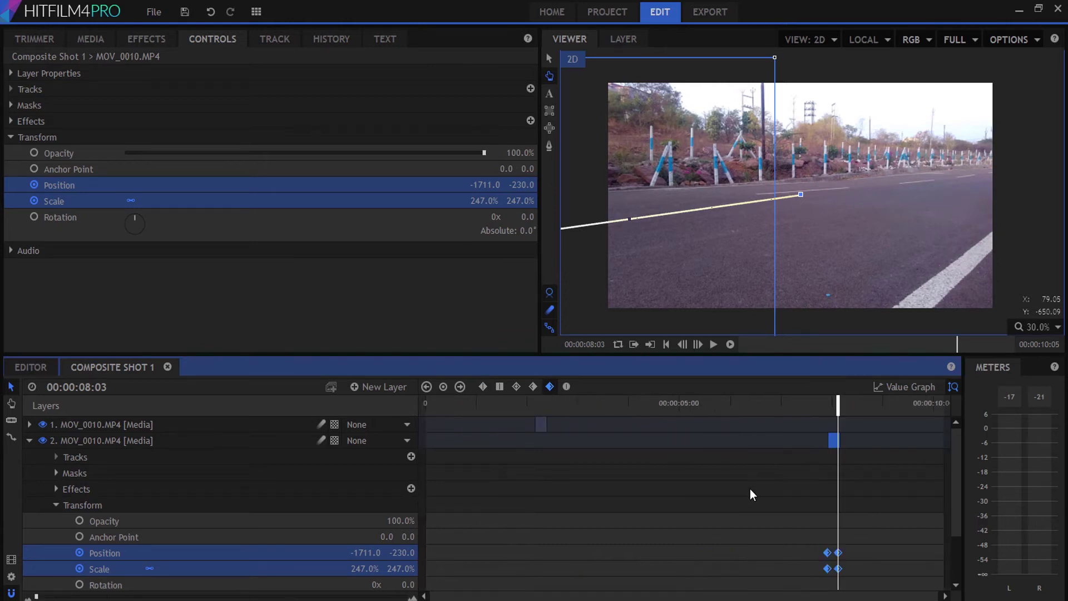
pyautogui.click(539, 405)
pyautogui.click(29, 440)
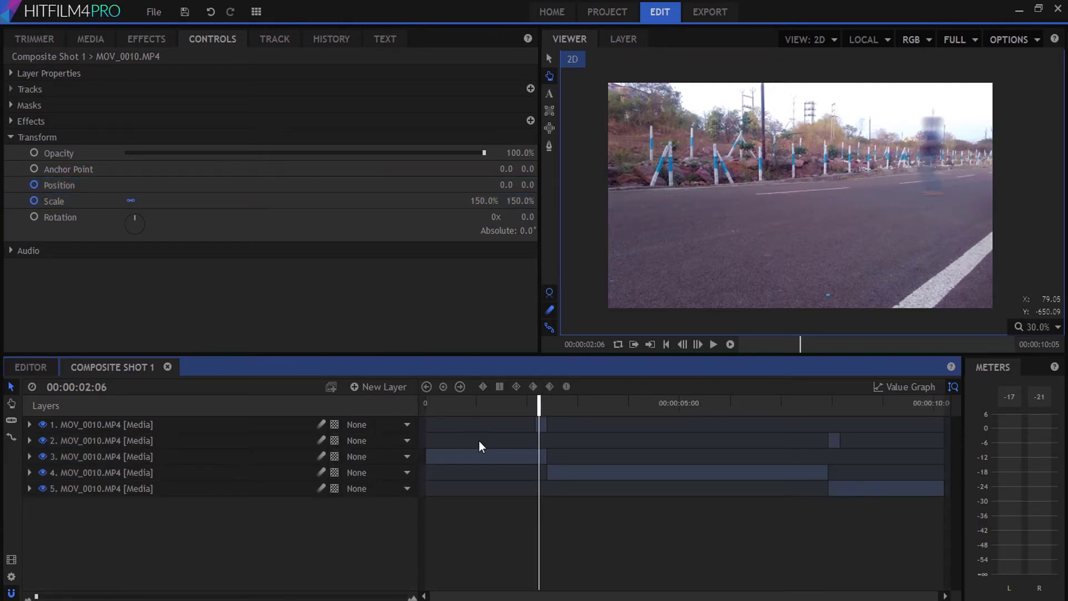
pyautogui.click(537, 404)
# Import the images ENTRY 06_56302 through ENTRY 06_56306 from the ENTRY 06 folder.
pyautogui.click(84, 42)
pyautogui.doubleClick(182, 275)
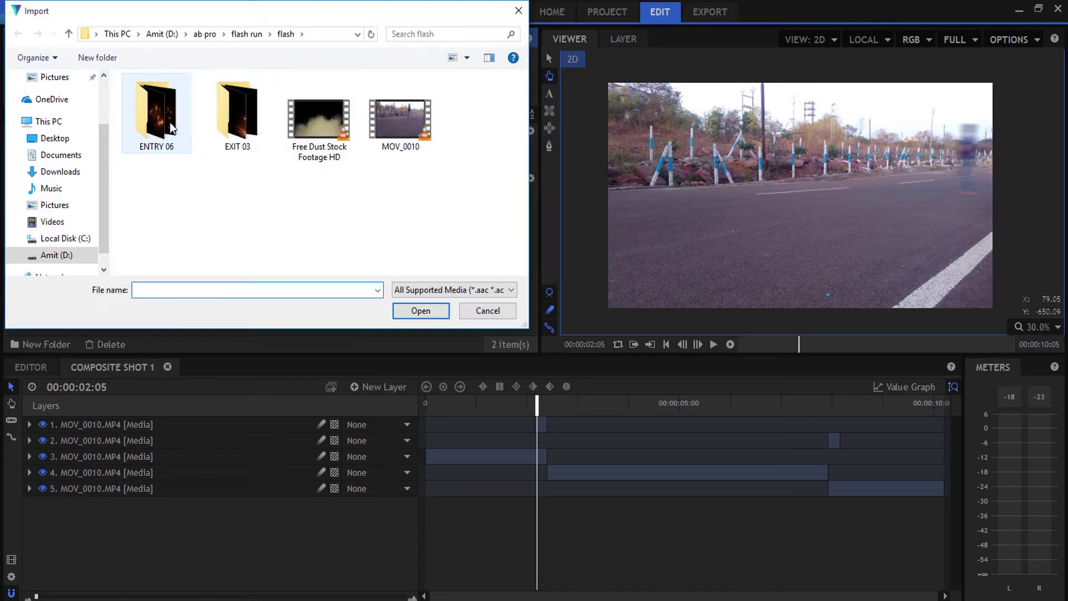
pyautogui.doubleClick(155, 124)
pyautogui.keyDown('shift'); pyautogui.click(171, 150); pyautogui.keyUp('shift')
pyautogui.click(260, 109)
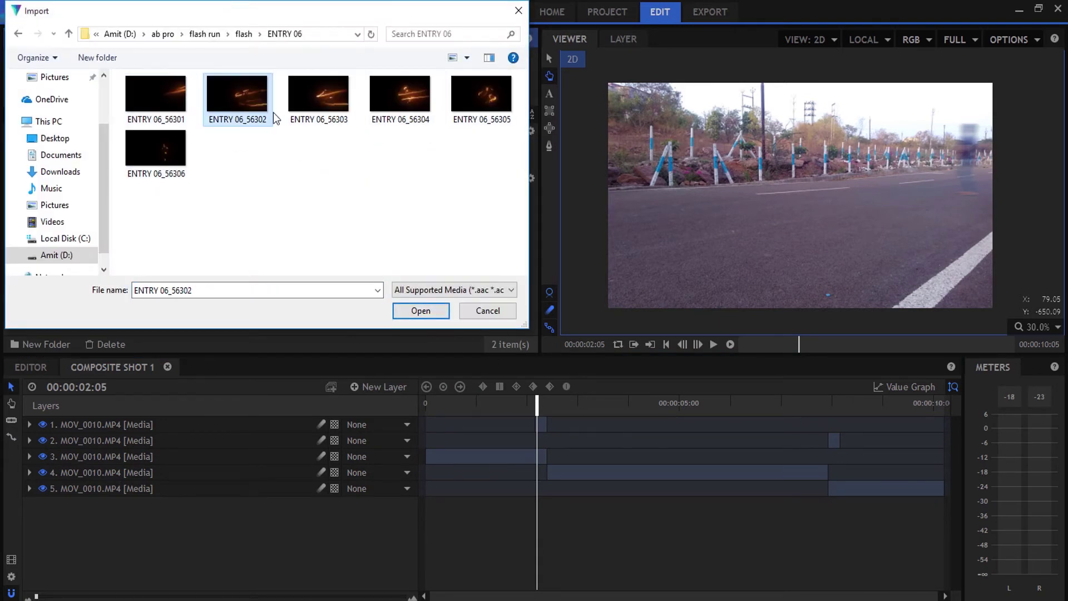
pyautogui.keyDown('shift'); pyautogui.click(166, 155); pyautogui.keyUp('shift')
pyautogui.click(409, 313)
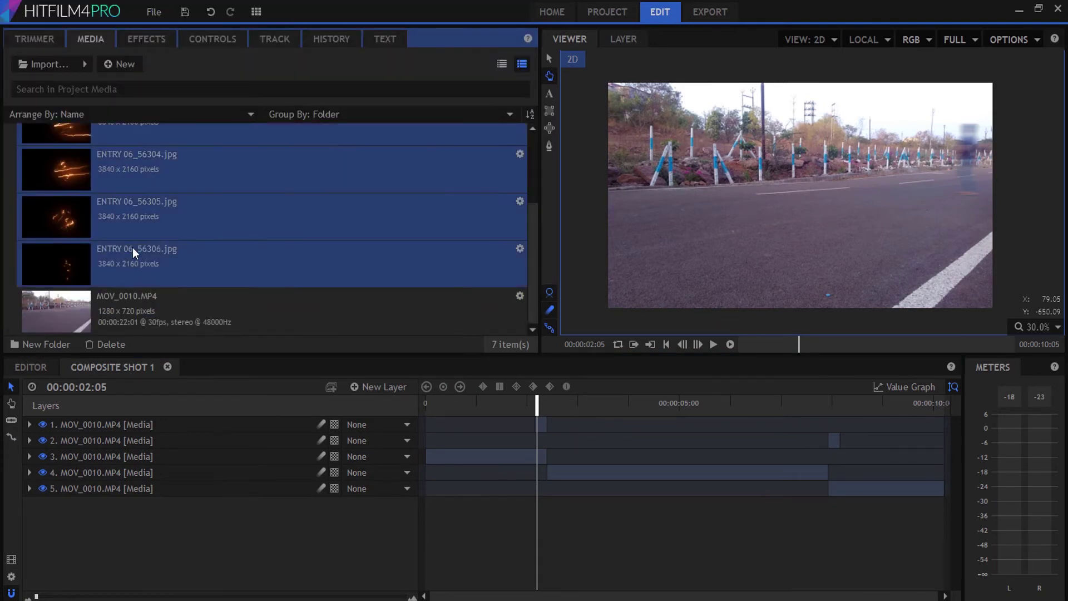
# Group the imported images in a new media folder named "entry".
pyautogui.click(35, 343)
pyautogui.click(69, 131)
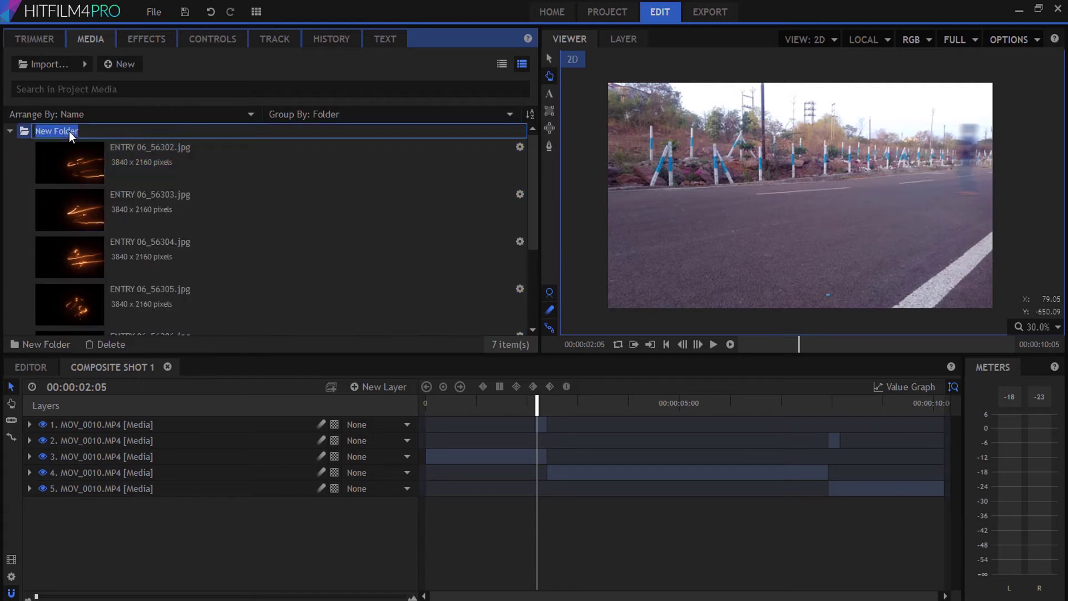
pyautogui.write('entry')
pyautogui.press('Return')
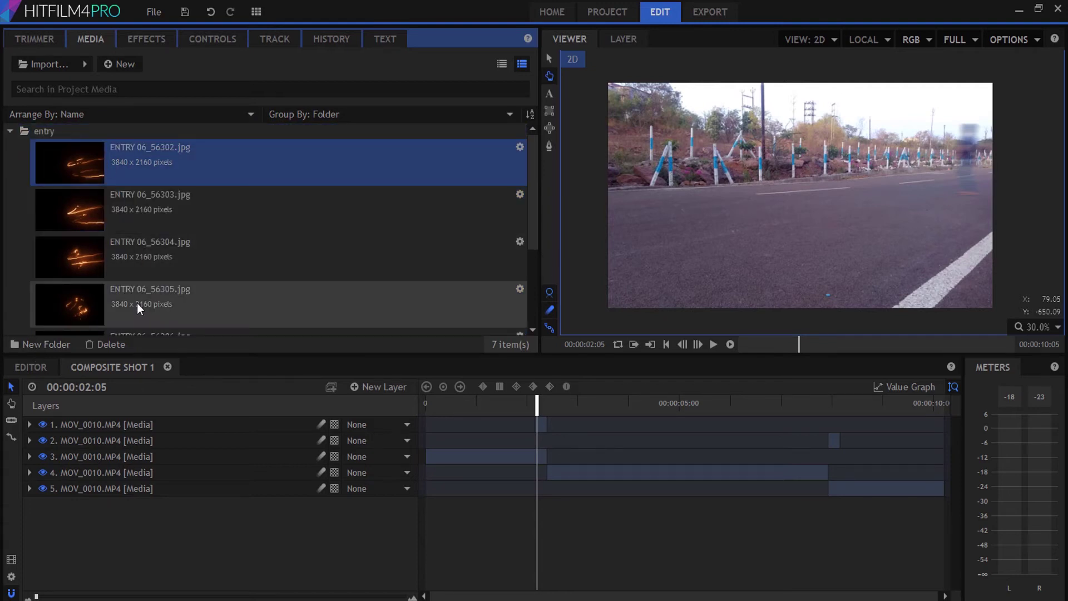
# Place the five ENTRY 06 images above the footage layers and remove their portions before 00:00:02:04.
pyautogui.scroll(-3, 137, 303)
pyautogui.moveTo(129, 222); pyautogui.dragTo(96, 427)
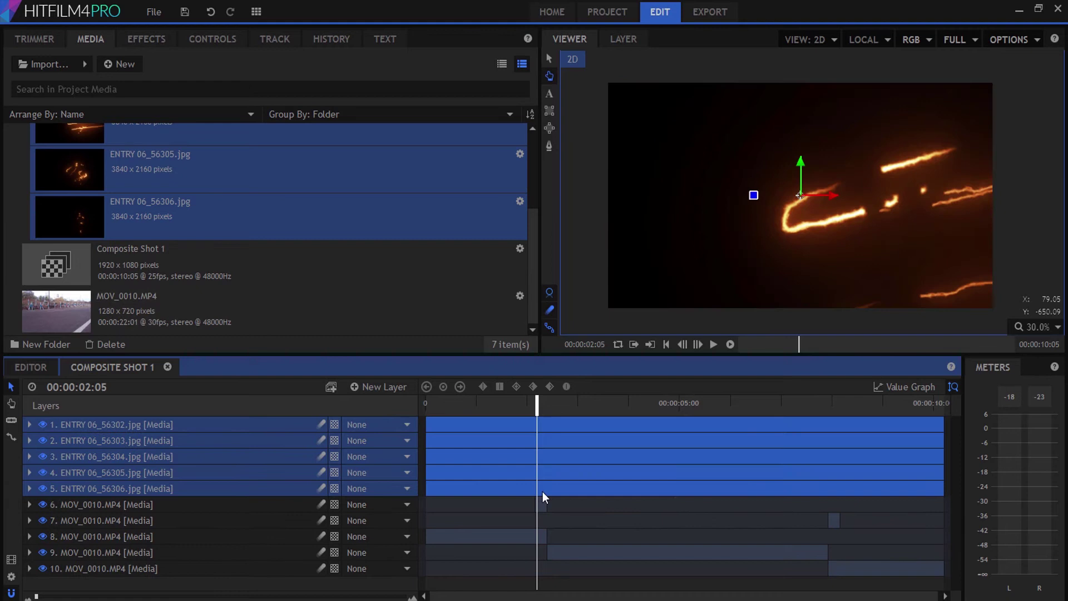
pyautogui.scroll(5, 542, 492)
pyautogui.press('c')
pyautogui.click(666, 489)
pyautogui.click(668, 473)
pyautogui.click(667, 457)
pyautogui.click(668, 441)
pyautogui.click(668, 426)
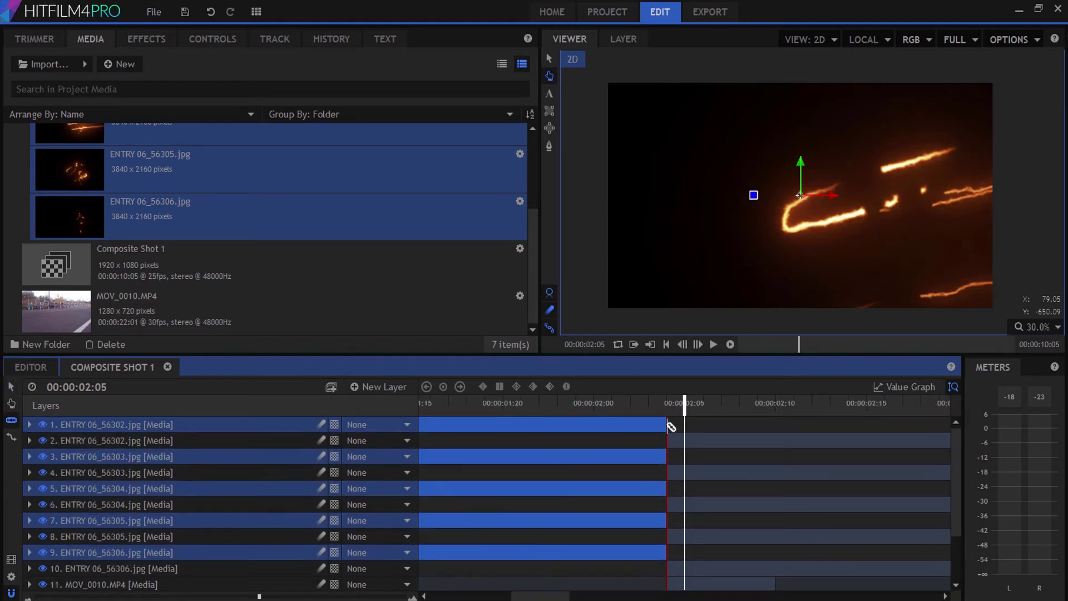
pyautogui.press('Delete')
# Cut the five ENTRY 06 image layers at the masked runner layer's end, 00:00:02:10, and delete the remaining portions.
pyautogui.click(776, 462)
pyautogui.click(776, 488)
pyautogui.click(776, 520)
pyautogui.click(776, 441)
pyautogui.click(776, 424)
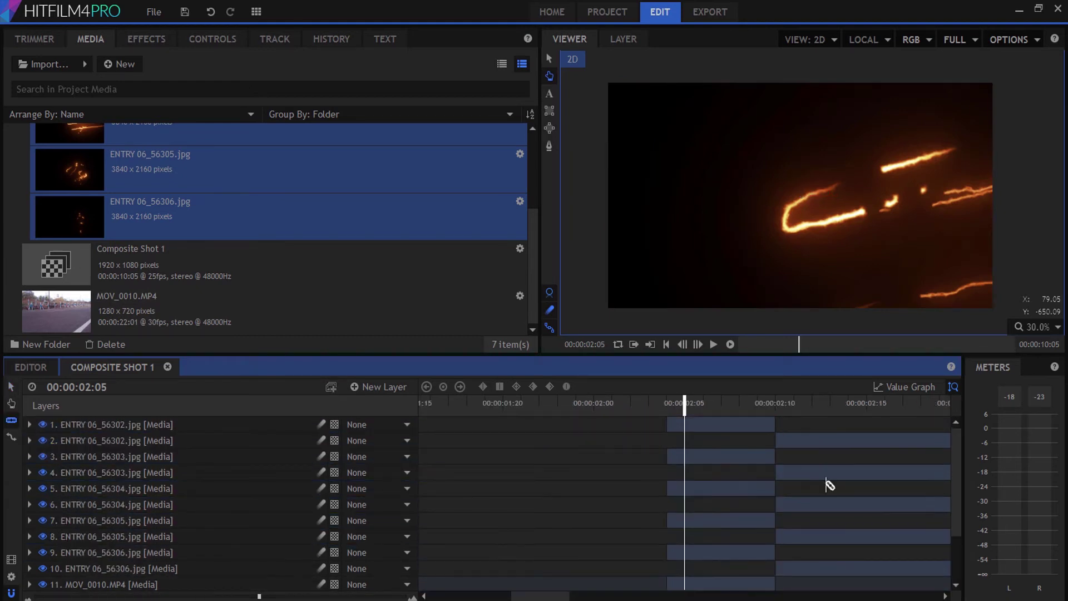
pyautogui.scroll(-1, 828, 484)
pyautogui.press('v')
pyautogui.click(834, 517)
pyautogui.keyDown('ctrl'); pyautogui.click(834, 486); pyautogui.keyUp('ctrl')
pyautogui.keyDown('ctrl'); pyautogui.click(834, 454); pyautogui.keyUp('ctrl')
pyautogui.keyDown('ctrl'); pyautogui.click(834, 422); pyautogui.keyUp('ctrl')
pyautogui.scroll(2, 836, 427)
pyautogui.keyDown('ctrl'); pyautogui.click(840, 441); pyautogui.keyUp('ctrl')
pyautogui.press('Delete')
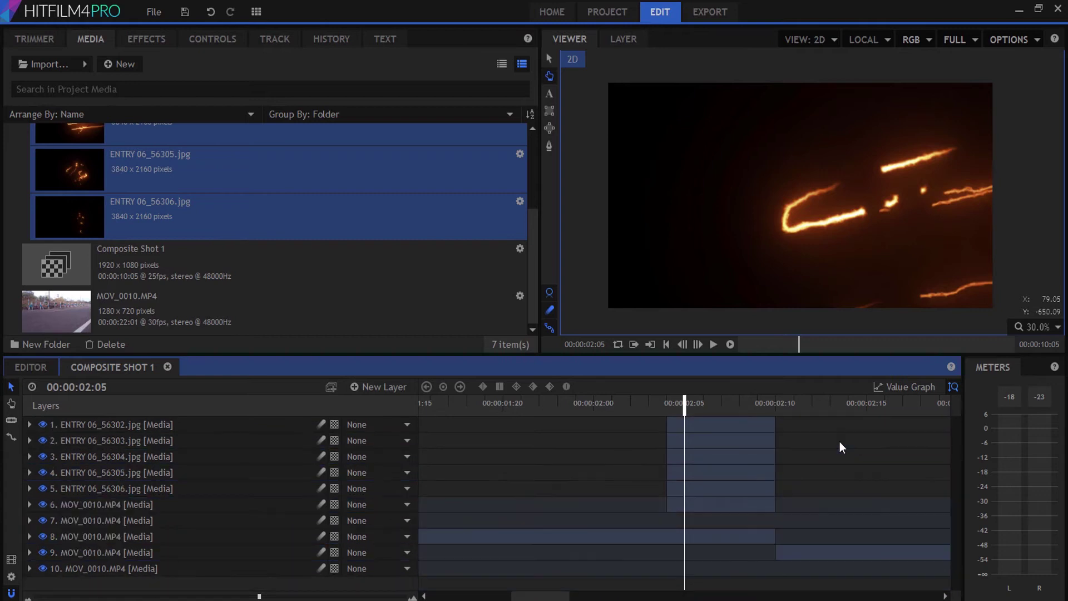
# Trim the ENTRY 06 images to one frame each and stagger them in order from 00:00:02:04, using ENTRY 06_56304 twice.
pyautogui.click(666, 407)
pyautogui.click(723, 423)
pyautogui.press('=')
pyautogui.moveTo(843, 424); pyautogui.dragTo(738, 440)
pyautogui.moveTo(686, 456); pyautogui.dragTo(740, 456)
pyautogui.moveTo(842, 457); pyautogui.dragTo(754, 458)
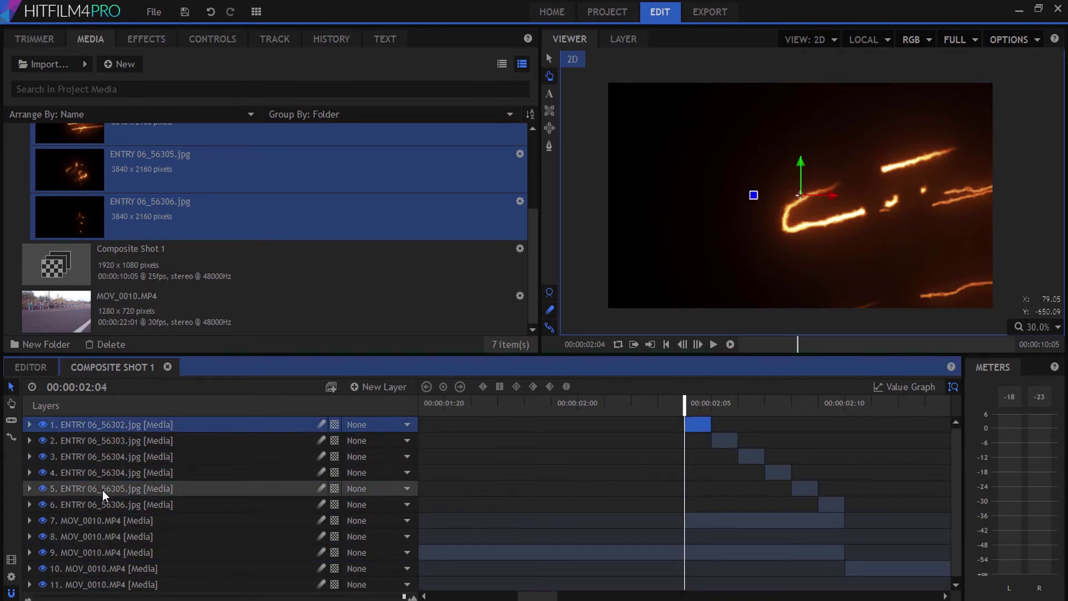
# Set the blend mode of all six ENTRY 06 image layers to Add.
pyautogui.keyDown('shift'); pyautogui.click(95, 505); pyautogui.keyUp('shift')
pyautogui.rightClick(114, 482)
pyautogui.moveTo(166, 215)
pyautogui.click(311, 232)
# Scale the ENTRY 06_56302 image down to 29%.
pyautogui.click(699, 424)
pyautogui.click(212, 39)
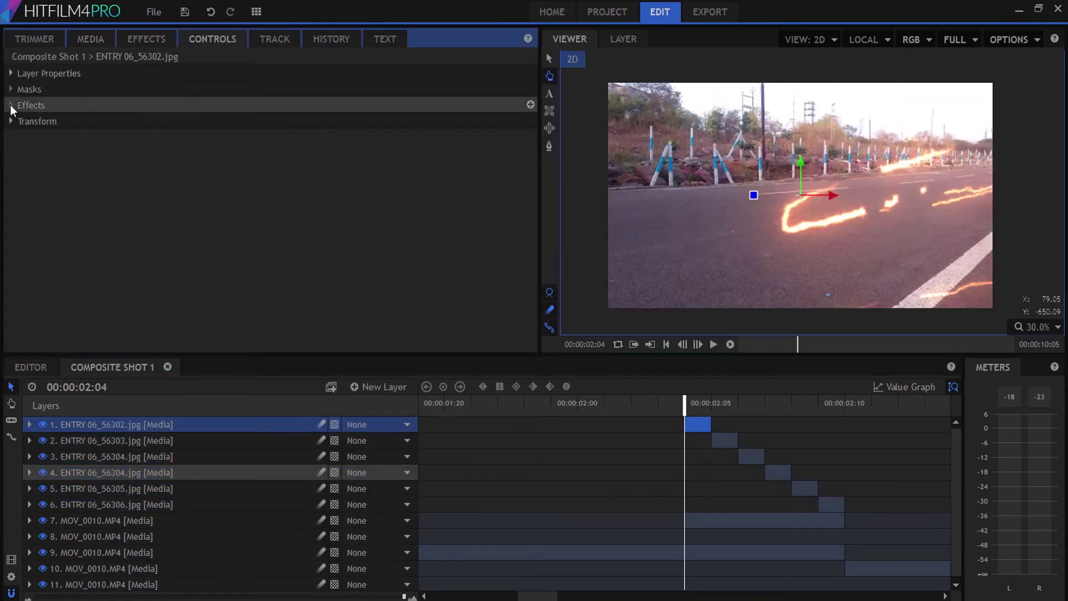
pyautogui.click(10, 121)
pyautogui.moveTo(487, 184); pyautogui.dragTo(448, 185)
# Delete the ENTRY 06_56305 layer and shift the earlier images one frame later so the sequence starts at 00:00:02:05.
pyautogui.click(711, 403)
pyautogui.click(804, 491)
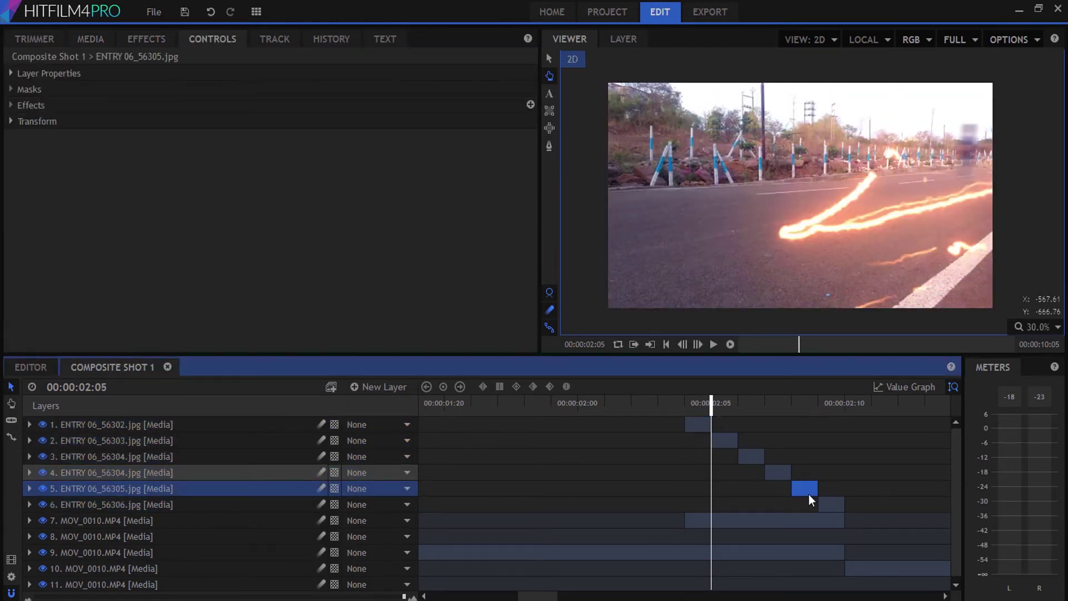
pyautogui.press('Delete')
pyautogui.moveTo(766, 471)
pyautogui.mouseDown()
pyautogui.moveTo(793, 471)
pyautogui.moveTo(766, 456)
pyautogui.mouseUp()
pyautogui.moveTo(713, 439); pyautogui.dragTo(740, 440)
pyautogui.moveTo(688, 423); pyautogui.dragTo(713, 424)
# Move the ENTRY 06_56302 image onto the blurred runner, to position 770, 270.
pyautogui.click(549, 59)
pyautogui.moveTo(801, 196); pyautogui.dragTo(954, 142)
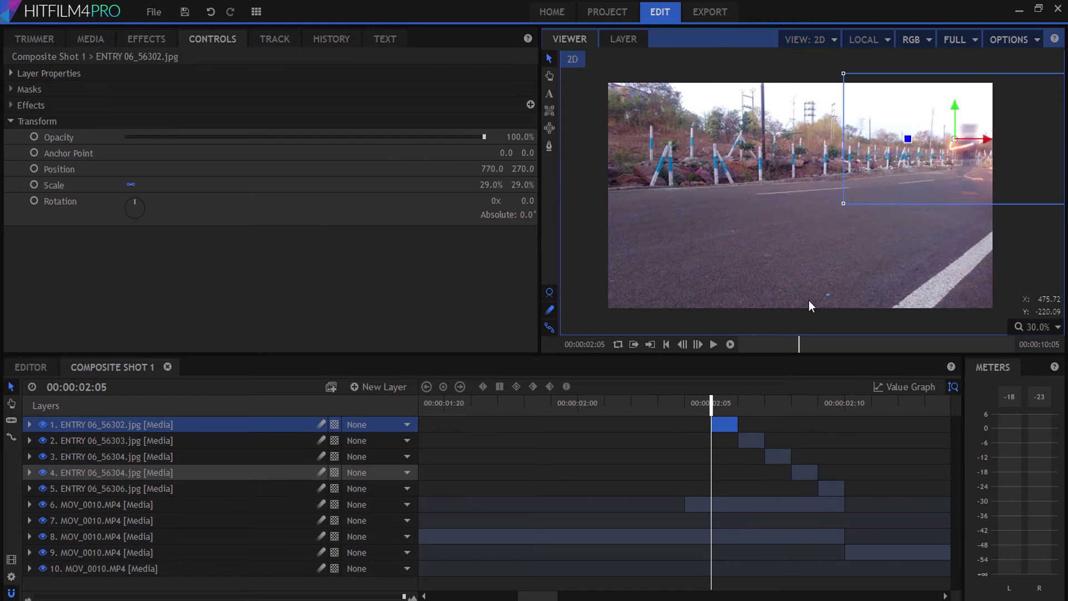
# Scale down the ENTRY 06_56303 image and move it onto the blurred runner at that image's frame.
pyautogui.moveTo(685, 406); pyautogui.dragTo(737, 406)
pyautogui.click(750, 440)
pyautogui.click(10, 121)
pyautogui.moveTo(487, 184); pyautogui.dragTo(452, 185)
pyautogui.moveTo(866, 220); pyautogui.dragTo(973, 150)
# Scale down the first ENTRY 06_56304 image and place it over the blurred runner at its frame.
pyautogui.click(765, 406)
pyautogui.click(779, 457)
pyautogui.click(10, 120)
pyautogui.moveTo(484, 184); pyautogui.dragTo(449, 185)
pyautogui.moveTo(850, 214); pyautogui.dragTo(930, 155)
# Scale down the second ENTRY 06_56304 image and place it over the blurred runner at its frame.
pyautogui.click(791, 410)
pyautogui.click(804, 472)
pyautogui.click(10, 121)
pyautogui.moveTo(484, 184); pyautogui.dragTo(455, 185)
pyautogui.moveTo(803, 195); pyautogui.dragTo(841, 148)
# Shift ENTRY 06_56306 one frame later and fill 00:00:02:09 with a copy of the second ENTRY 06_56304 image, nudged onto the runner.
pyautogui.click(818, 405)
pyautogui.moveTo(828, 488); pyautogui.dragTo(855, 488)
pyautogui.click(809, 471)
pyautogui.hotkey('ctrl', 'c')
pyautogui.hotkey('ctrl', 'v')
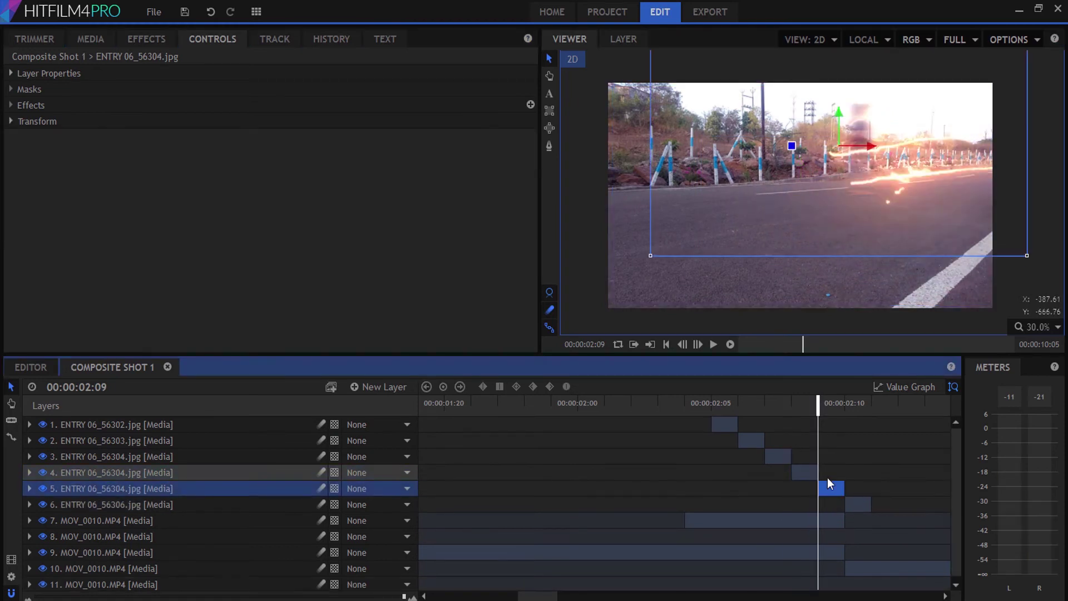
pyautogui.moveTo(879, 175); pyautogui.dragTo(884, 163)
# At 00:00:02:10, scale the ENTRY 06_56306 image to 46% and set its position to 13.3, 390.0.
pyautogui.click(845, 405)
pyautogui.click(859, 505)
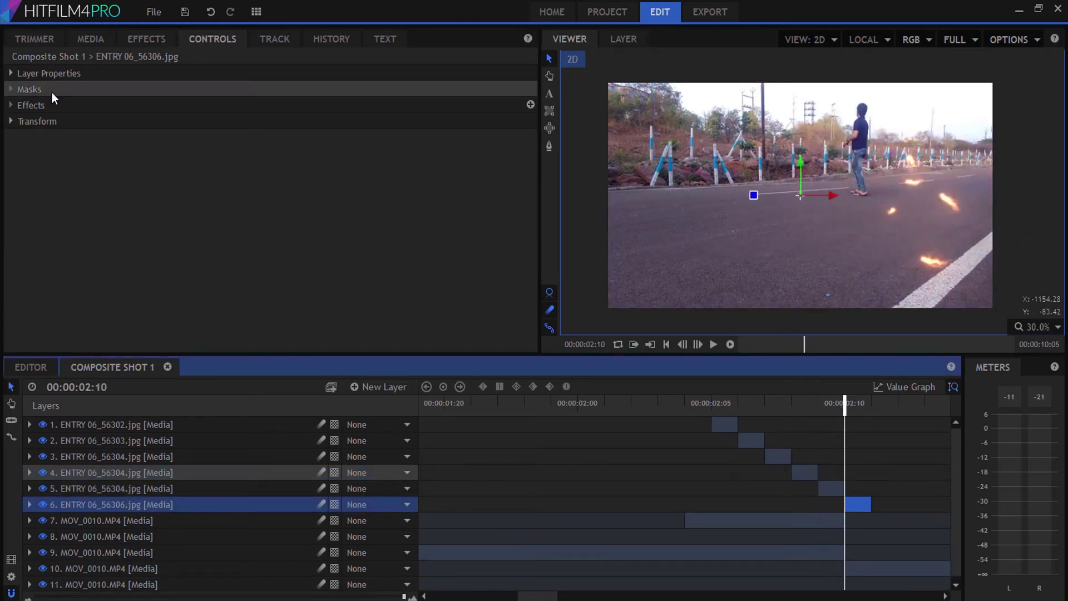
pyautogui.click(10, 120)
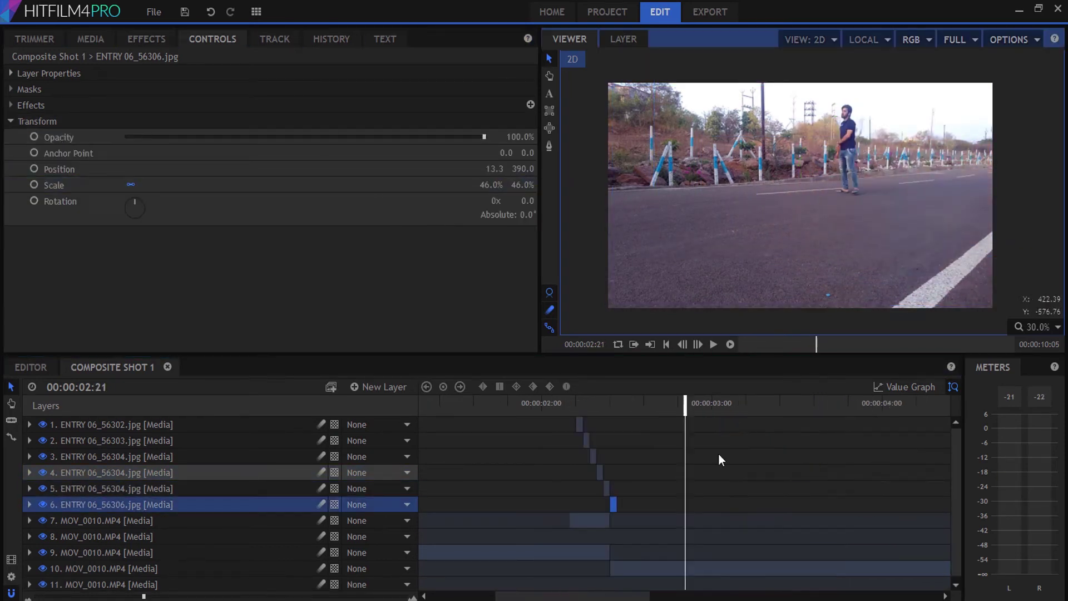
# Combine the six ENTRY 06 image layers into a new composite shot named "entry comp".
pyautogui.scroll(-3, 718, 459)
pyautogui.click(81, 425)
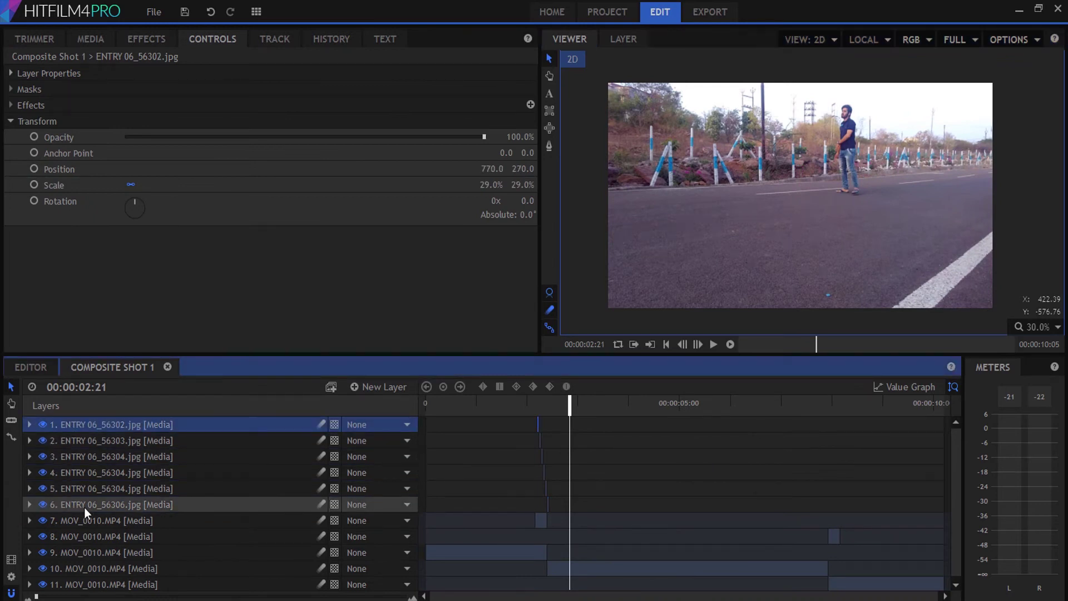
pyautogui.keyDown('shift'); pyautogui.click(84, 504); pyautogui.keyUp('shift')
pyautogui.rightClick(84, 503)
pyautogui.moveTo(176, 243)
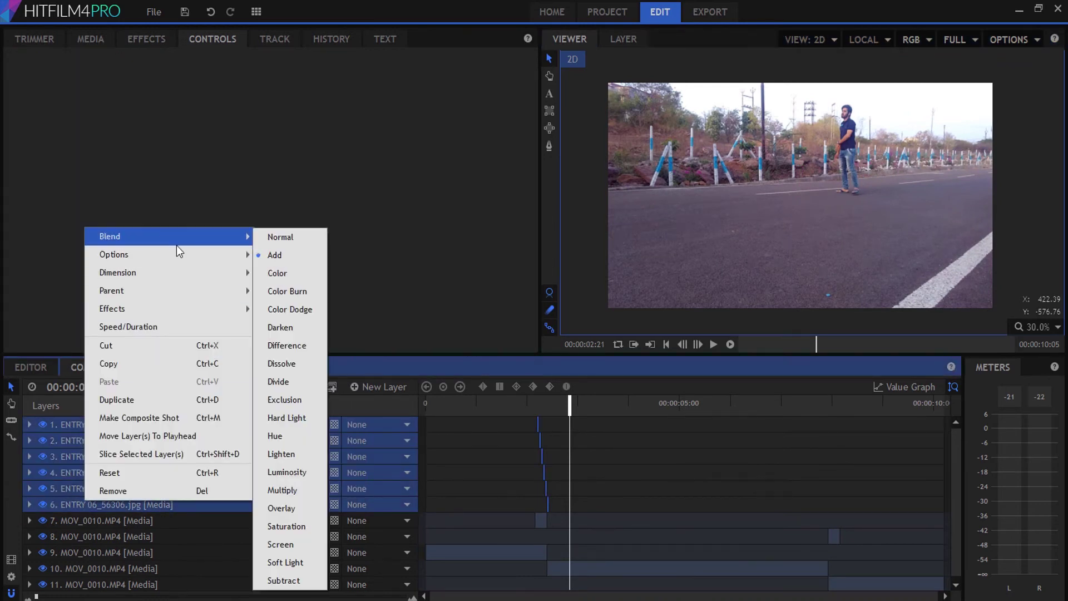
pyautogui.click(177, 418)
pyautogui.write('entry comp')
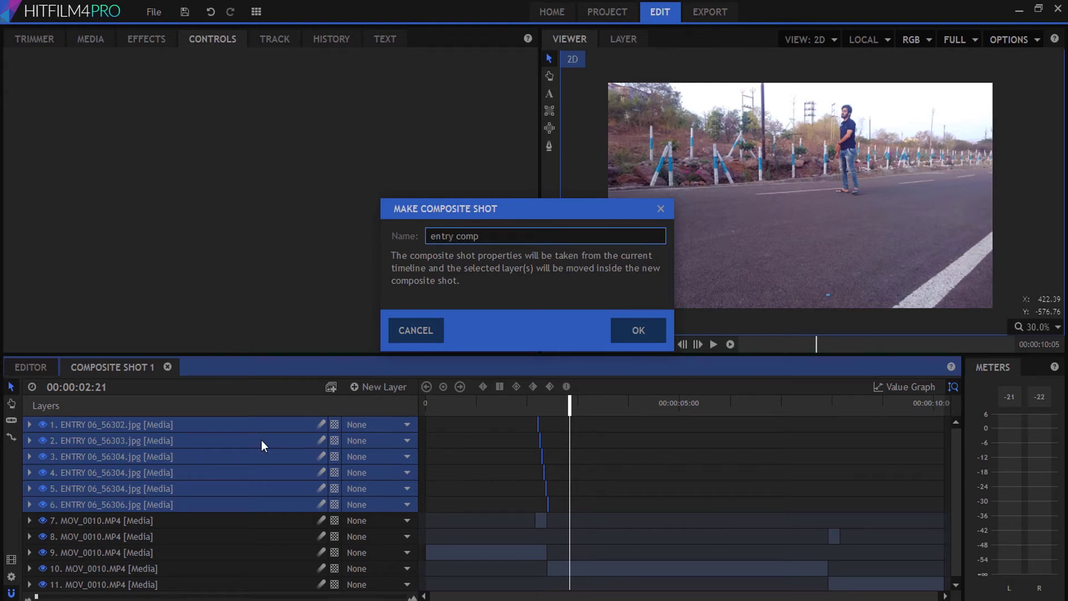
pyautogui.click(638, 330)
# In Composite Shot 1, trim the entry comp layer to the entry runner layer's span from 00:00:02:04, deleting the portions outside it.
pyautogui.click(111, 364)
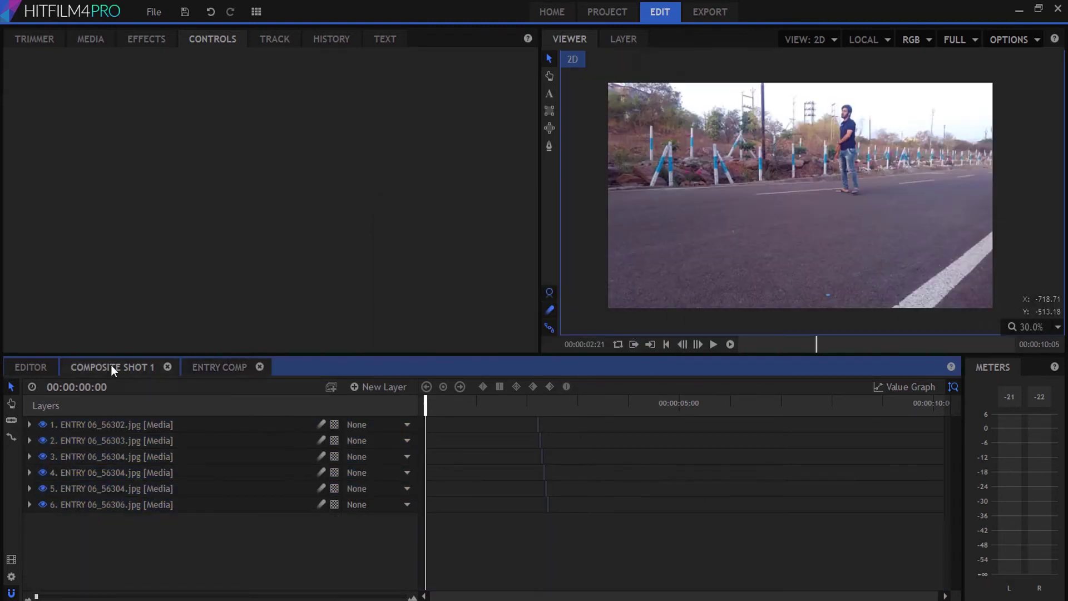
pyautogui.click(133, 423)
pyautogui.rightClick(133, 424)
pyautogui.click(455, 338)
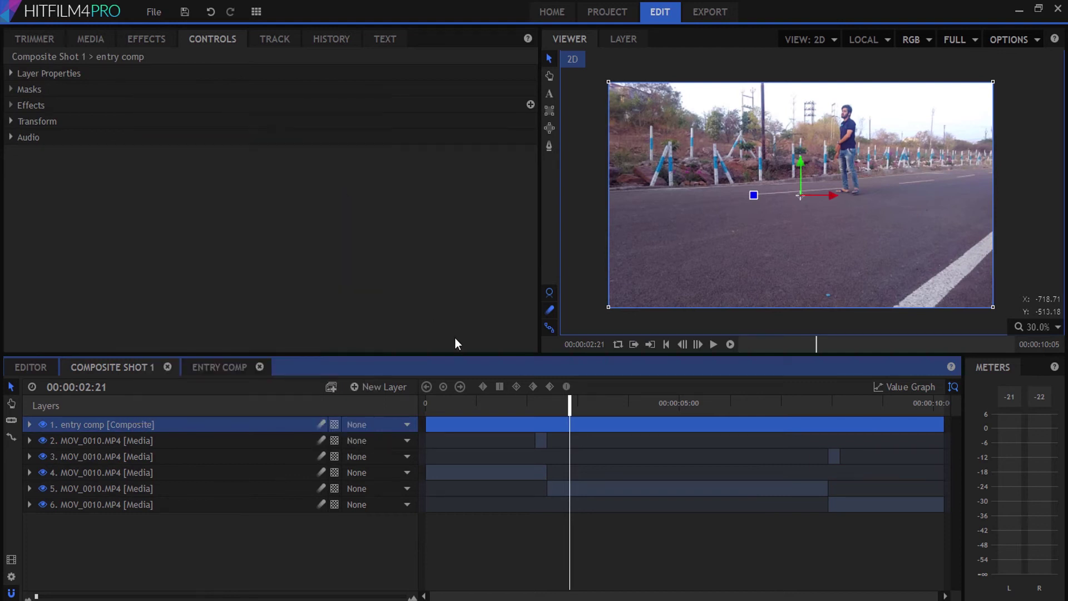
pyautogui.moveTo(531, 402); pyautogui.dragTo(534, 402)
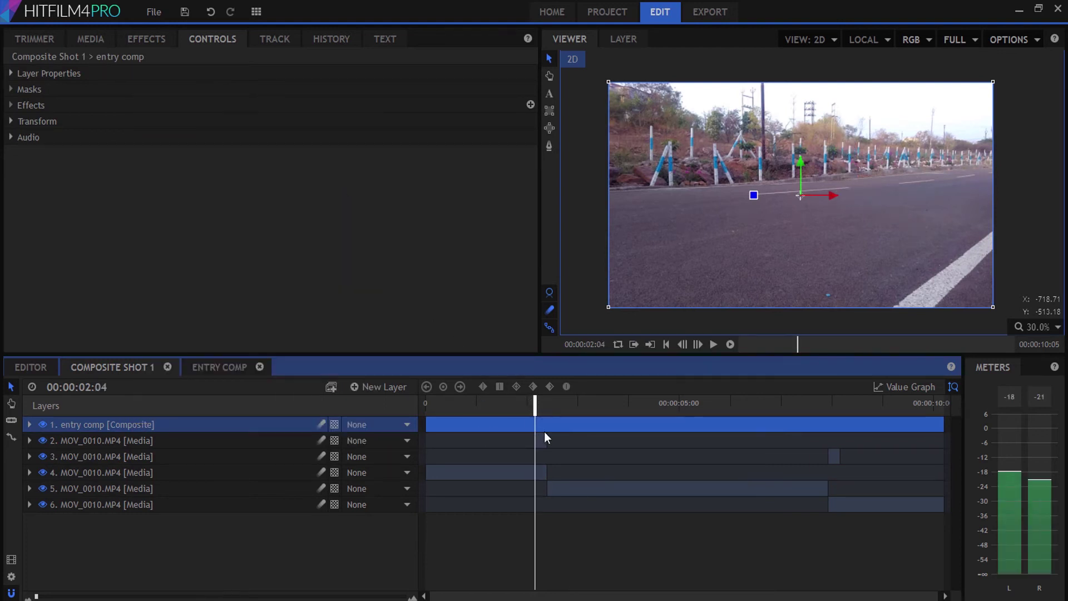
pyautogui.press('c')
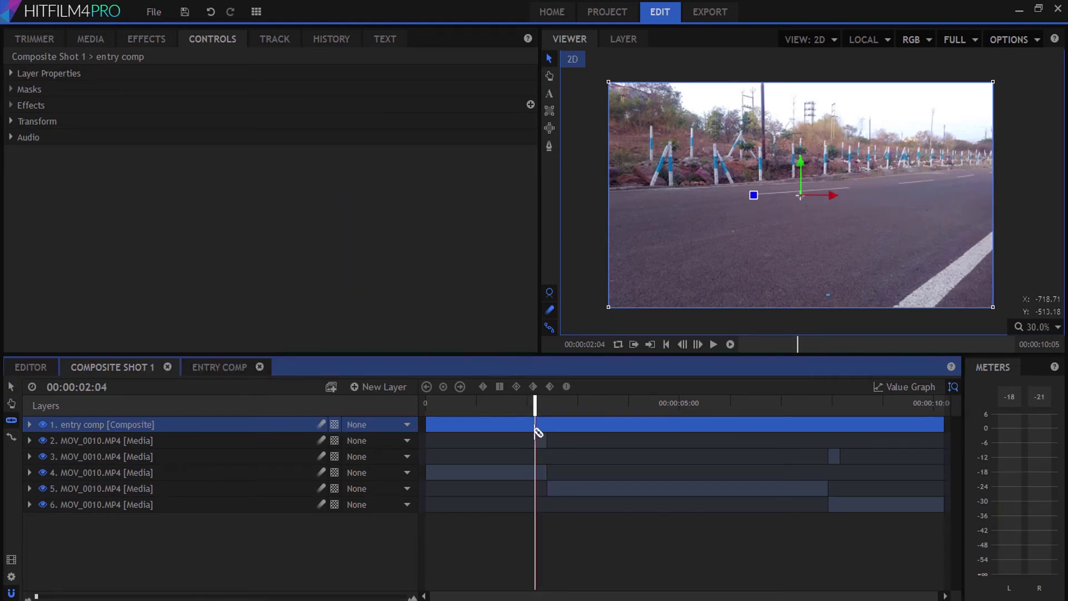
pyautogui.click(536, 430)
pyautogui.click(549, 440)
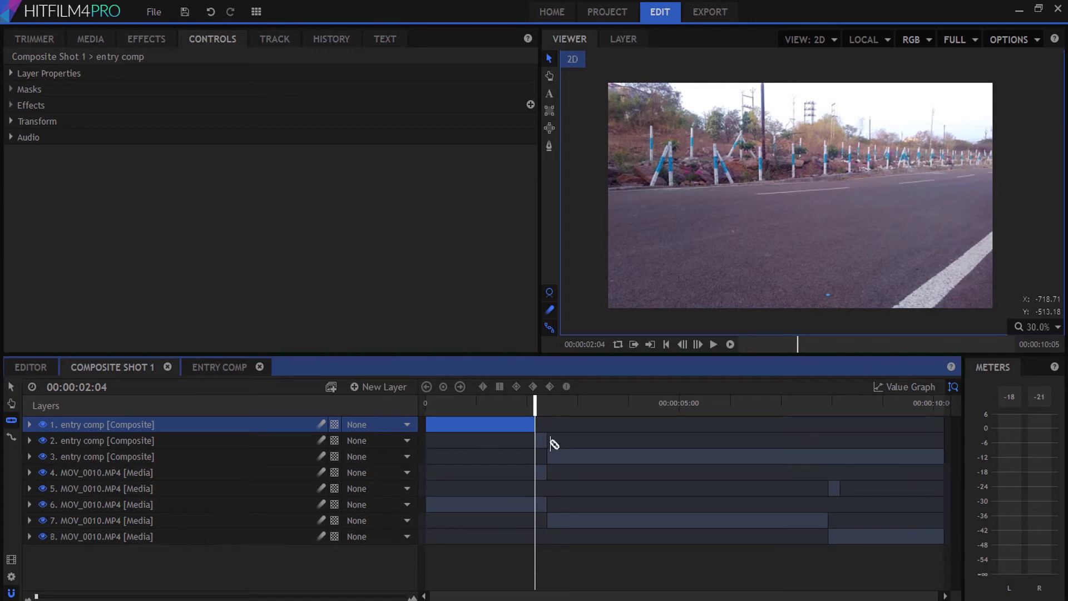
pyautogui.press('Delete')
pyautogui.press('v')
pyautogui.click(572, 441)
pyautogui.press('Delete')
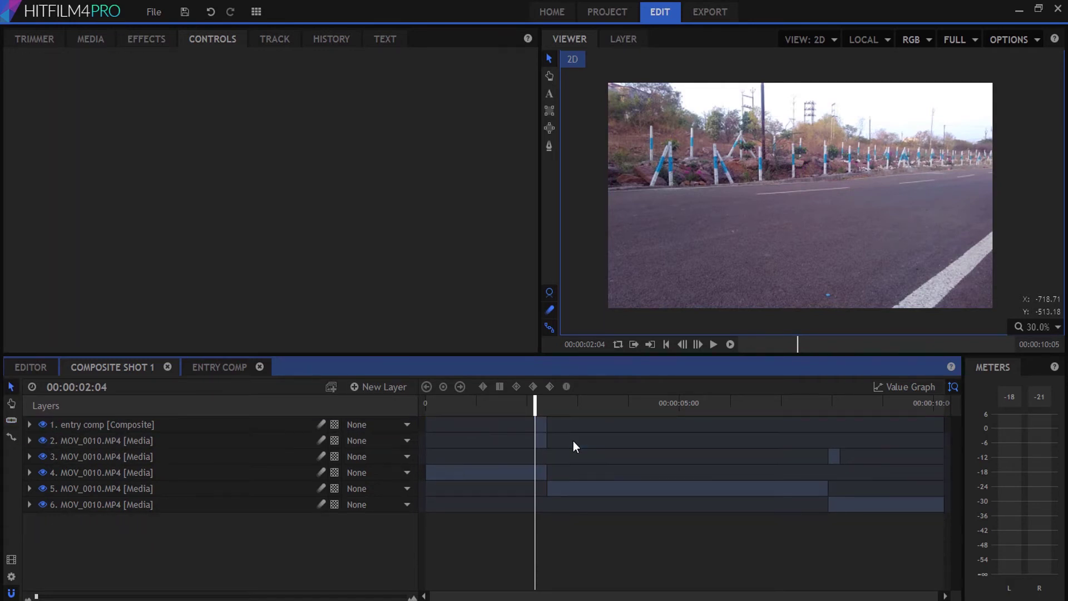
# Move the playhead to the start of the masked exit runner layer at 00:00:07:23.
pyautogui.click(825, 406)
pyautogui.moveTo(825, 406); pyautogui.dragTo(833, 407)
pyautogui.scroll(5, 721, 458)
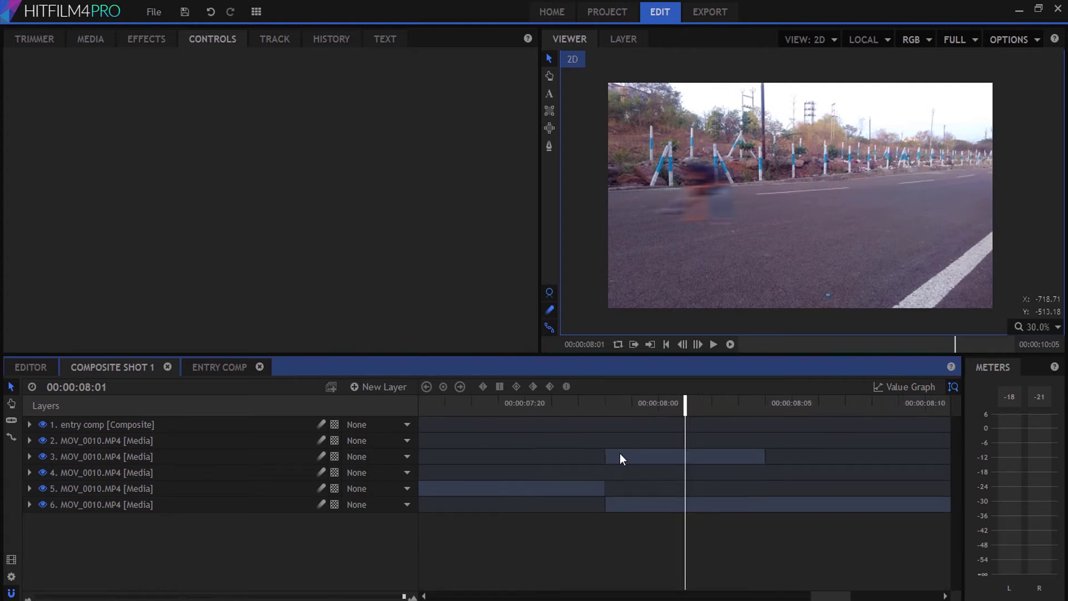
pyautogui.click(606, 402)
# Import the five images EXIT 03_00001 to EXIT 03_00005 from the EXIT 03 folder.
pyautogui.click(87, 39)
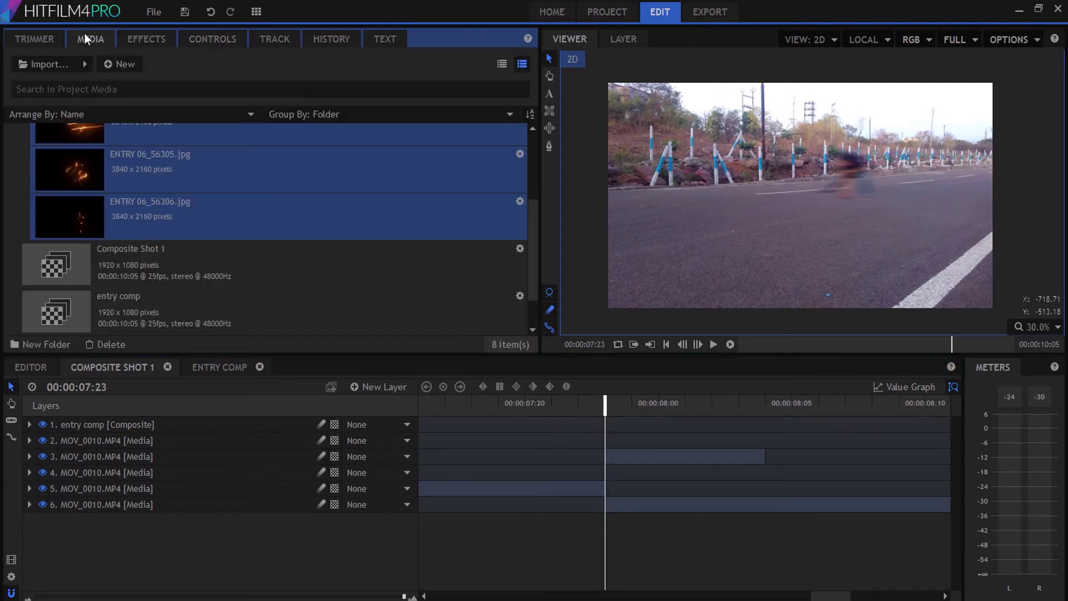
pyautogui.scroll(5, 28, 178)
pyautogui.click(9, 131)
pyautogui.doubleClick(221, 315)
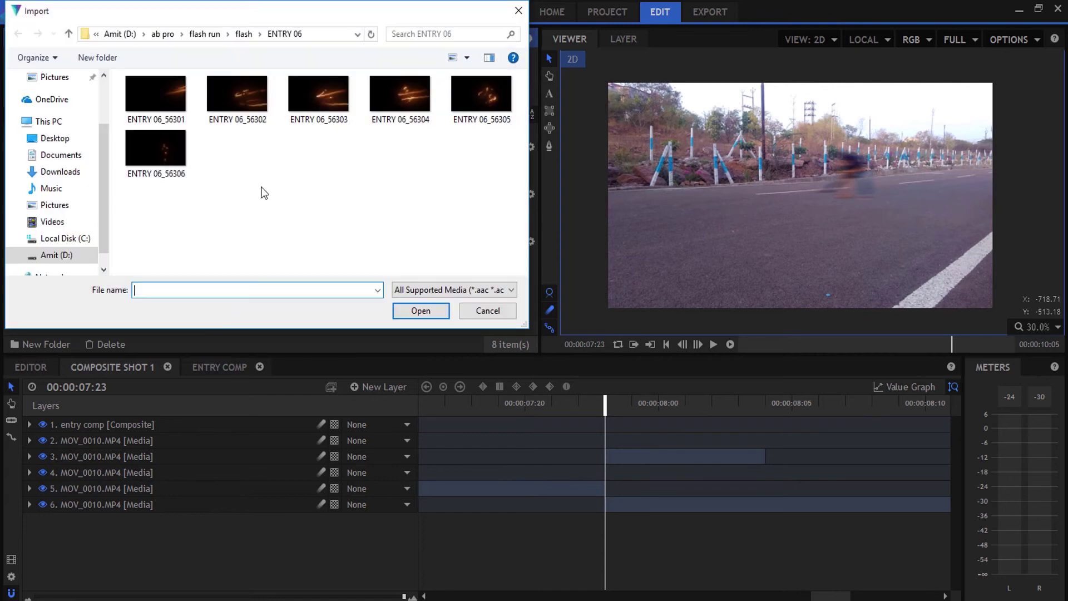
pyautogui.click(243, 34)
pyautogui.doubleClick(231, 110)
pyautogui.click(166, 130)
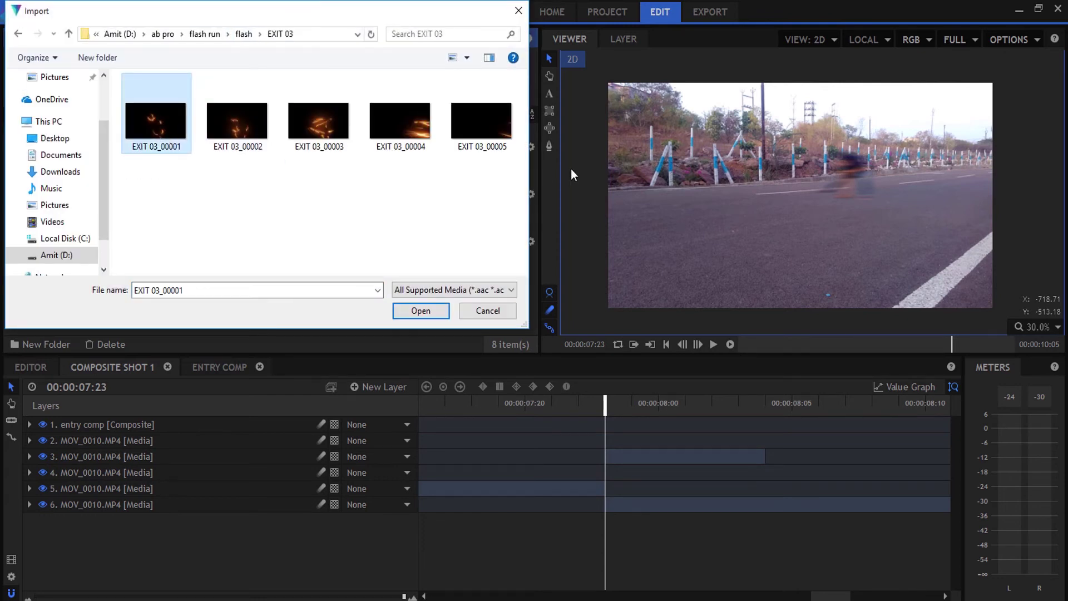
pyautogui.keyDown('shift'); pyautogui.click(498, 124); pyautogui.keyUp('shift')
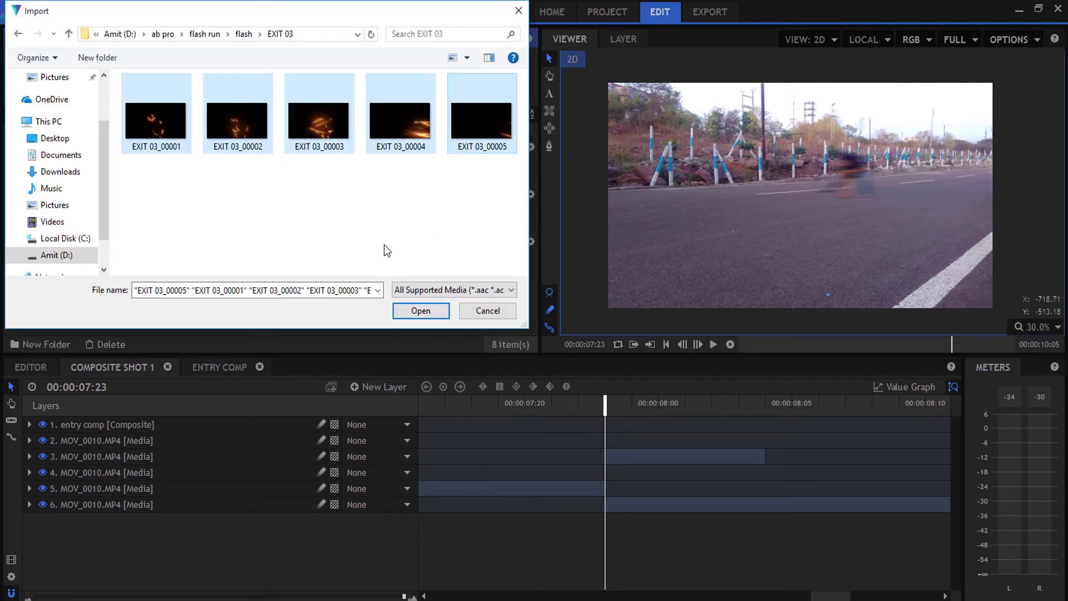
pyautogui.click(420, 311)
# Group the five EXIT 03 images in a new media folder named "exit".
pyautogui.scroll(-3, 138, 282)
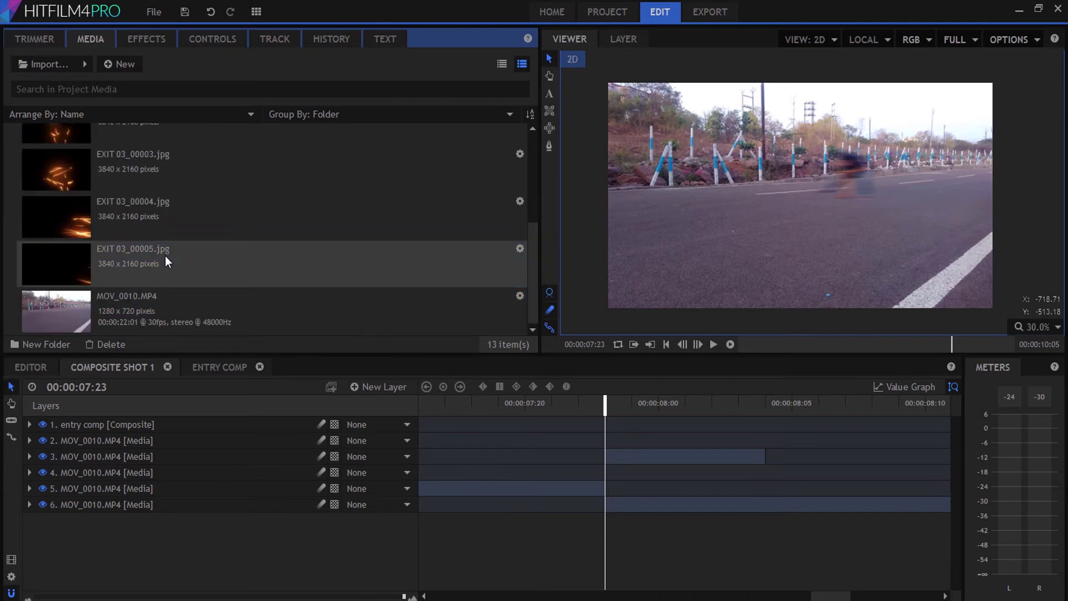
pyautogui.keyDown('shift'); pyautogui.click(165, 258); pyautogui.keyUp('shift')
pyautogui.click(51, 343)
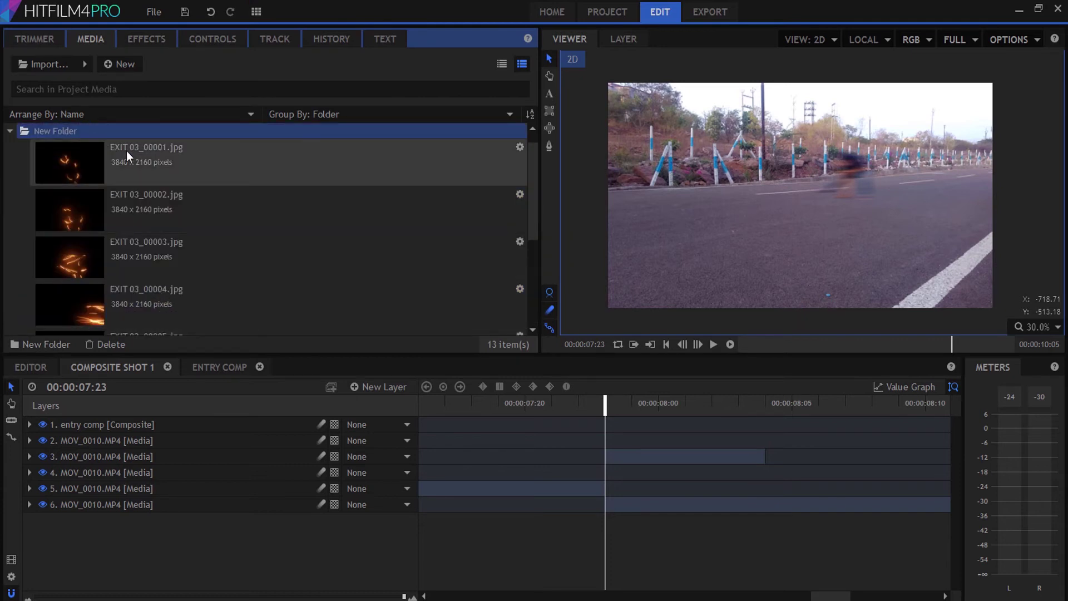
pyautogui.write('exit')
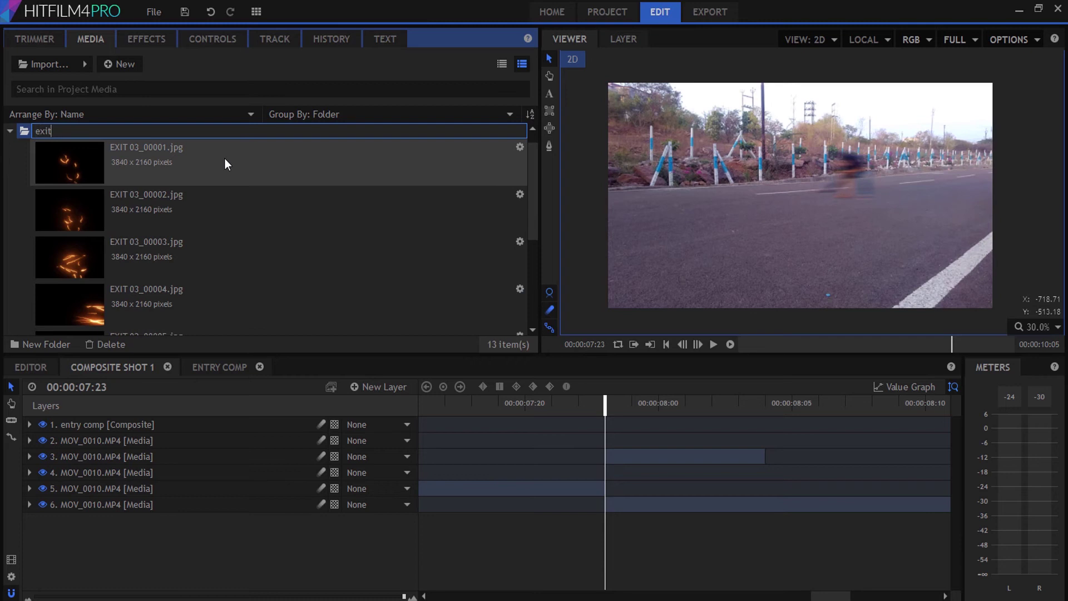
pyautogui.press('Return')
# Place the five EXIT 03 images above the exit runner layer and remove their portions before 00:00:07:23.
pyautogui.scroll(-3, 222, 250)
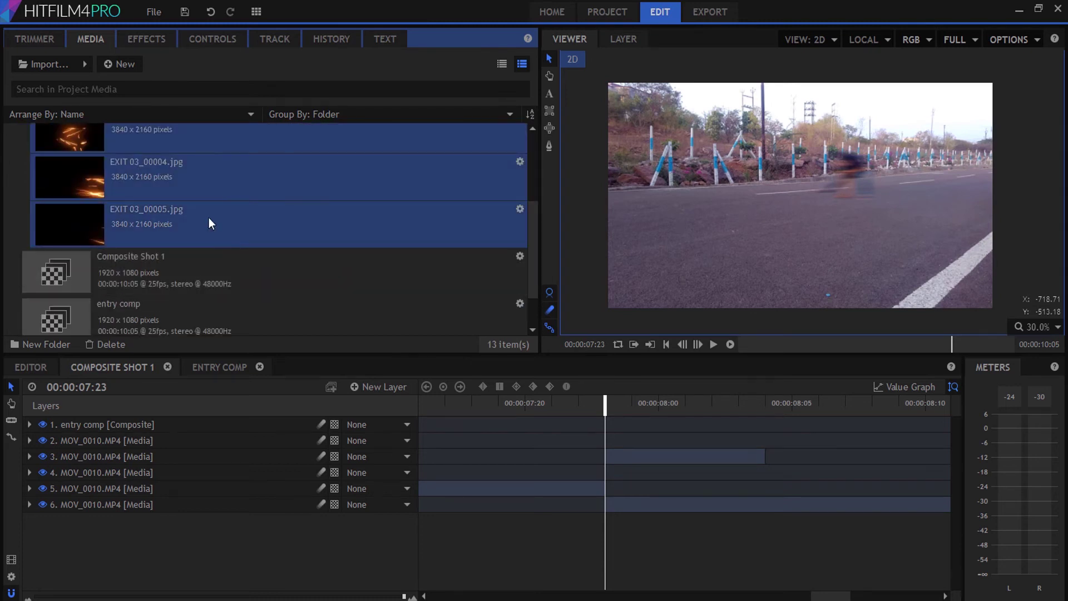
pyautogui.moveTo(209, 218); pyautogui.dragTo(155, 450)
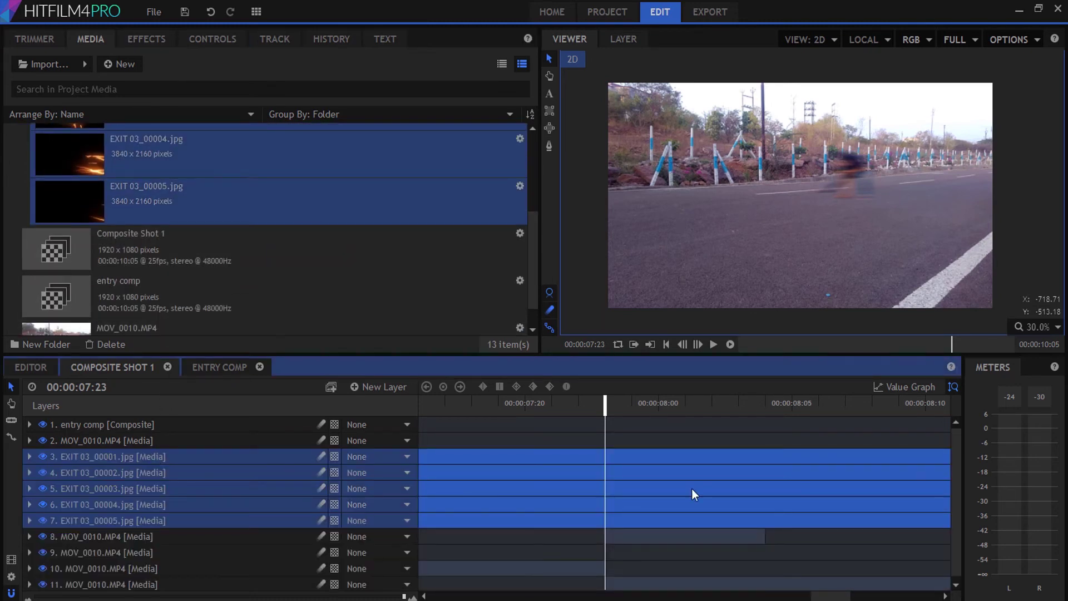
pyautogui.press('c')
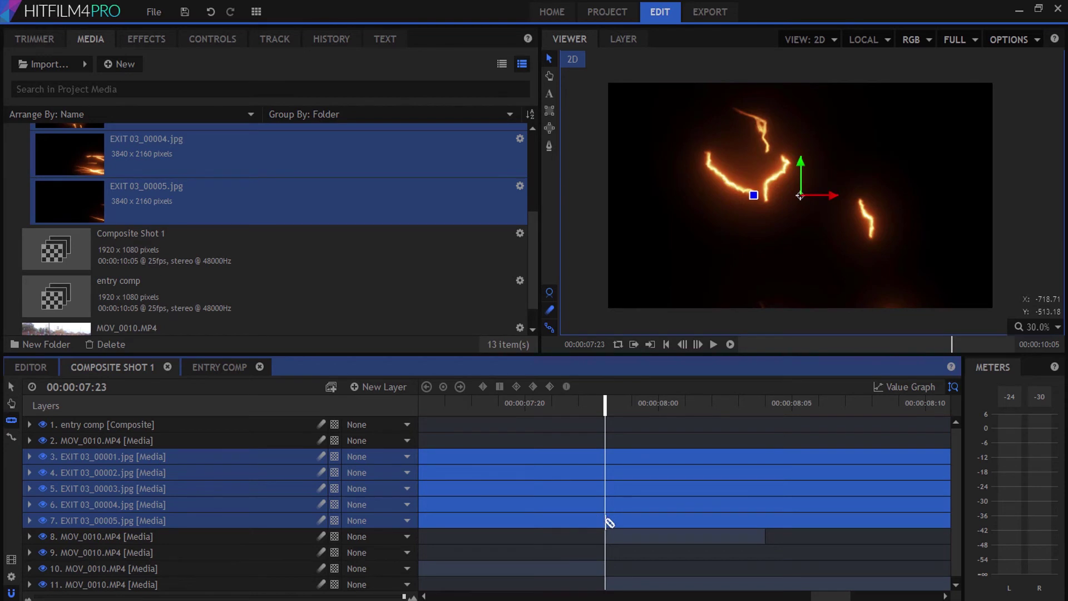
pyautogui.click(607, 520)
pyautogui.click(608, 504)
pyautogui.click(609, 488)
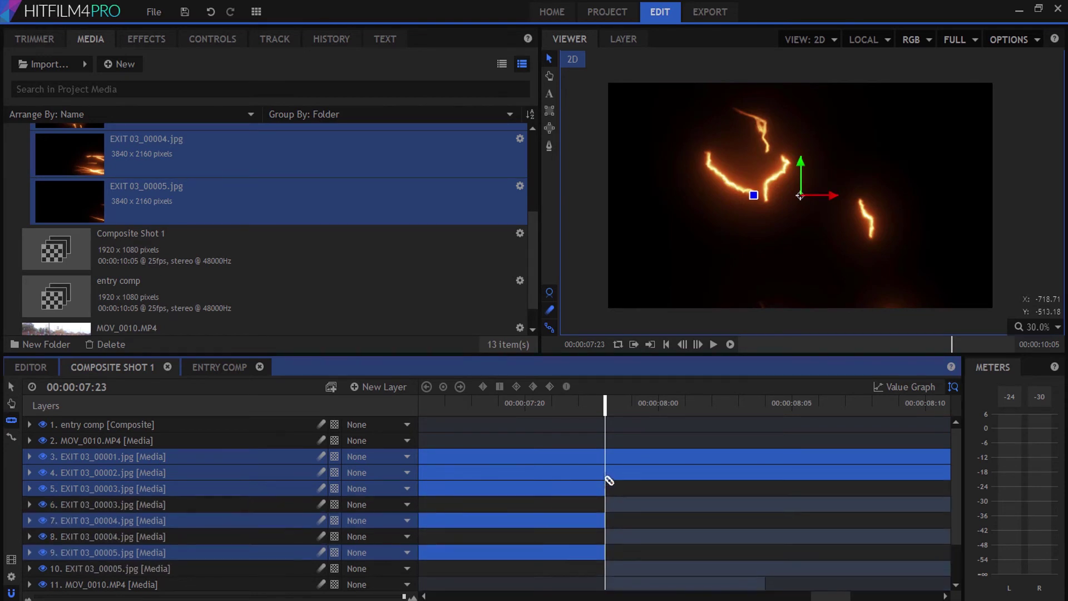
pyautogui.click(609, 474)
pyautogui.click(609, 462)
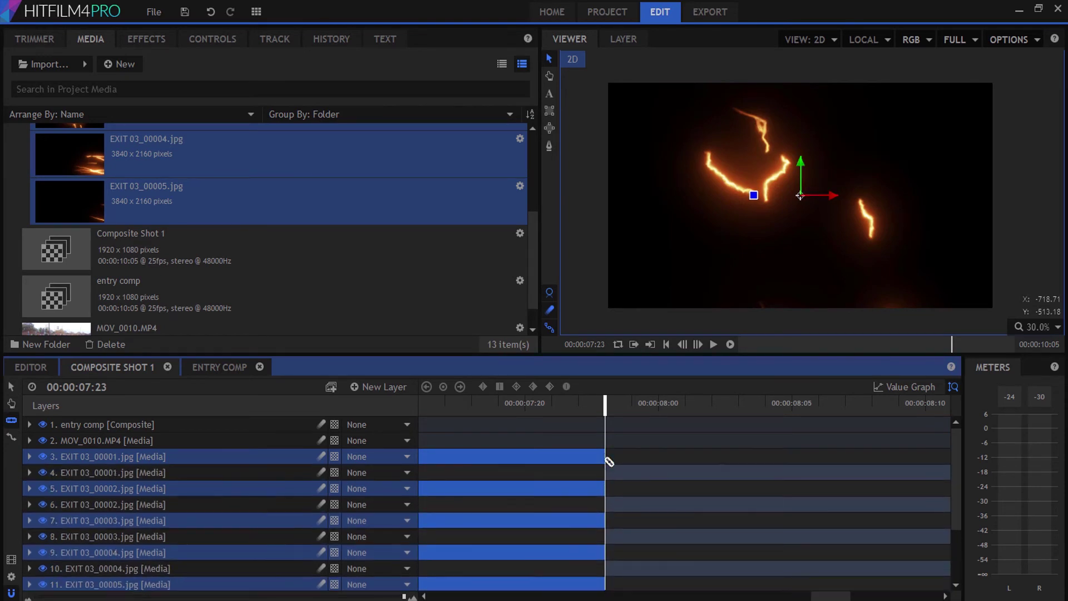
pyautogui.press('Delete')
# Cut the five EXIT 03 image layers at the masked exit runner layer's end and delete the remaining portions.
pyautogui.click(766, 520)
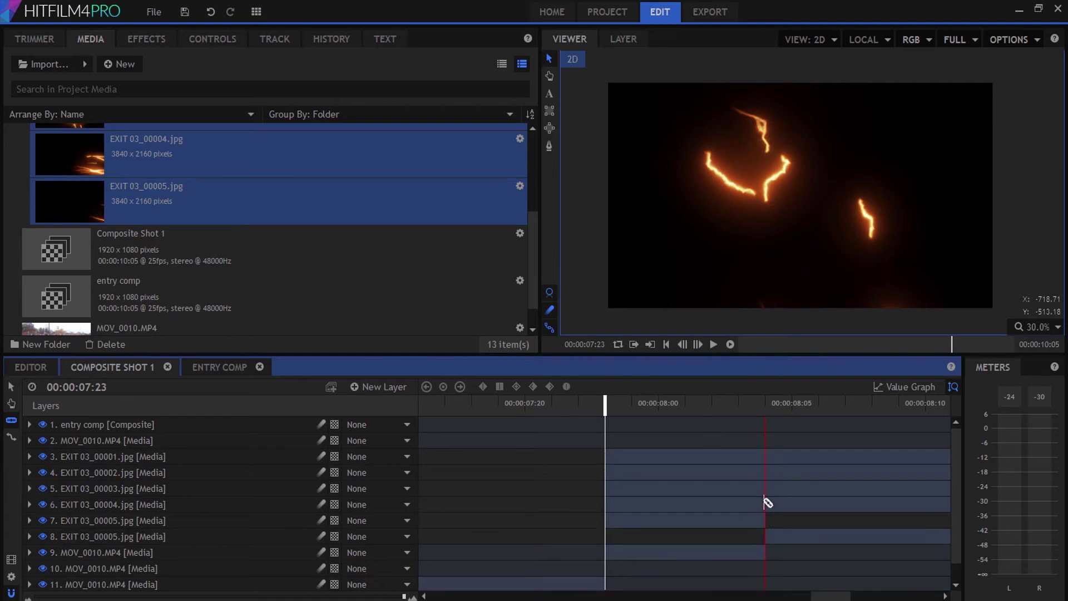
pyautogui.click(767, 504)
pyautogui.click(767, 473)
pyautogui.click(765, 456)
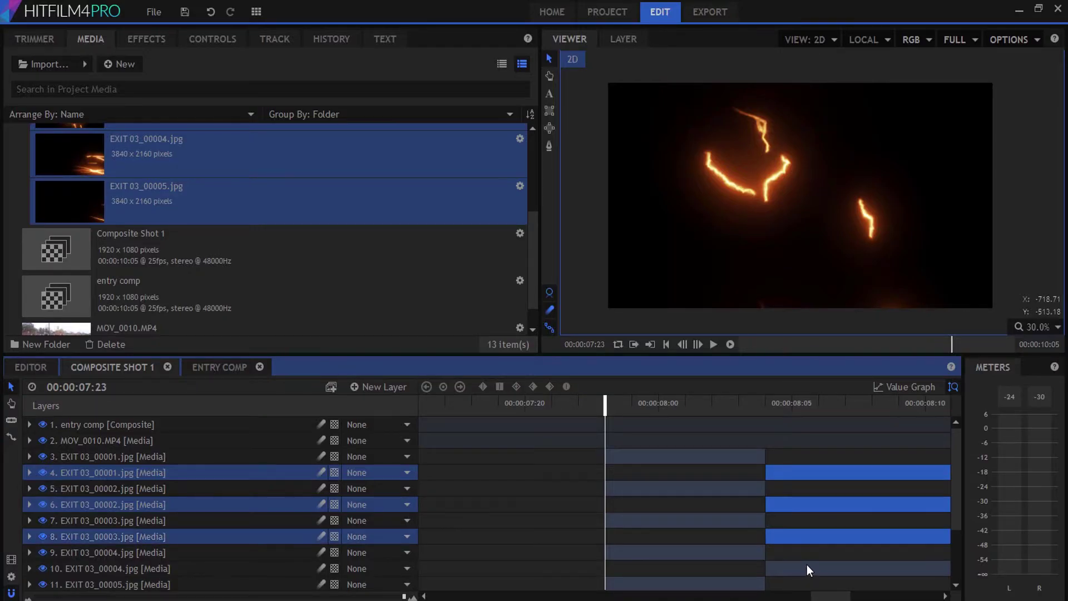
pyautogui.keyDown('ctrl'); pyautogui.click(807, 567); pyautogui.keyUp('ctrl')
pyautogui.press('Delete')
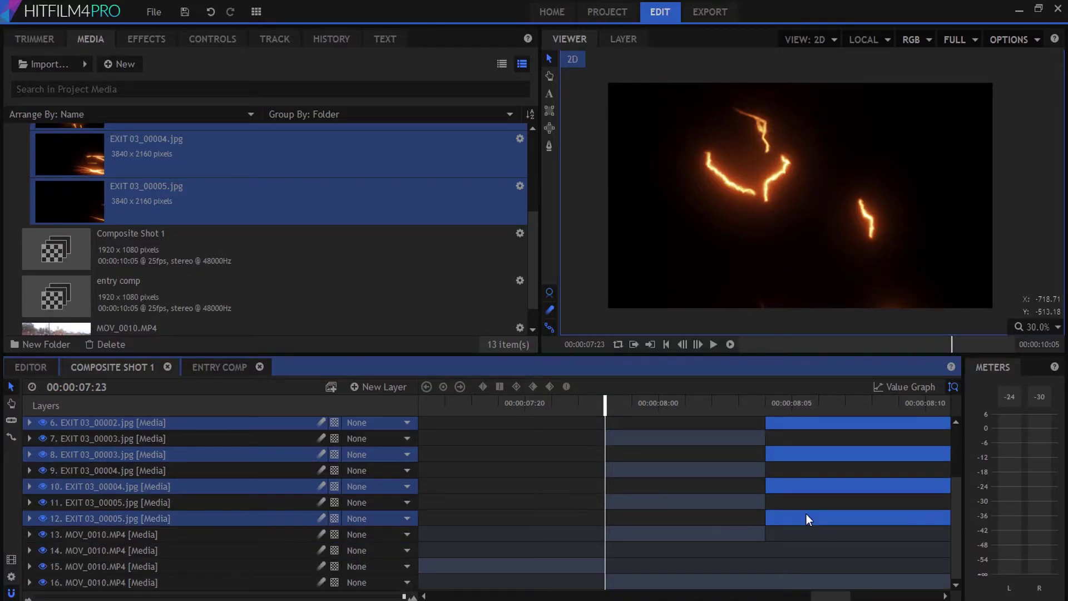
pyautogui.click(806, 513)
# Set the blend mode of the five EXIT 03 image layers to Add.
pyautogui.click(621, 453)
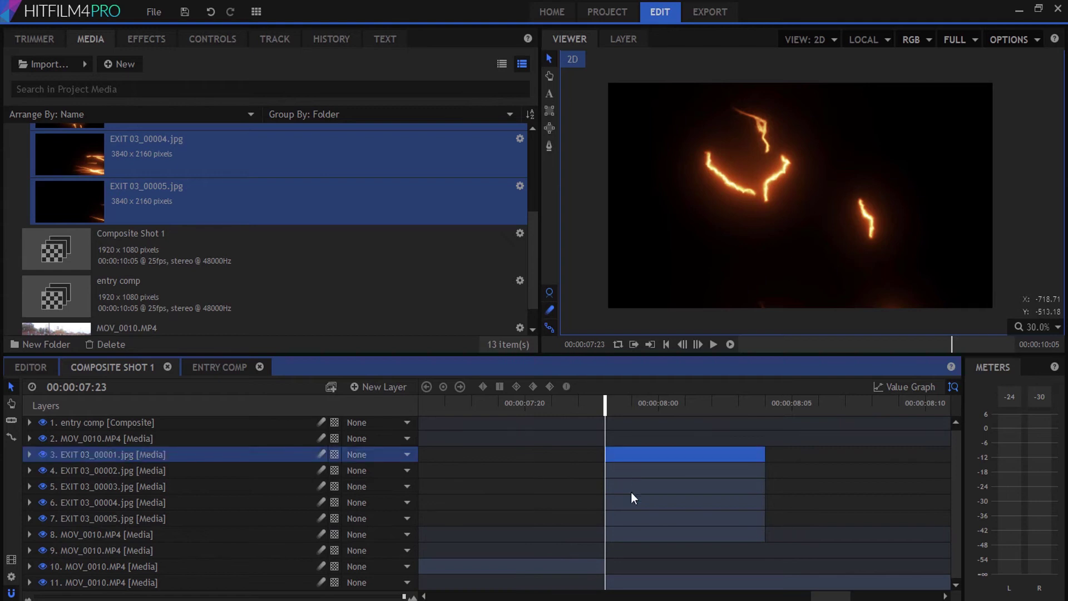
pyautogui.click(636, 516)
pyautogui.keyDown('ctrl'); pyautogui.click(630, 452); pyautogui.keyUp('ctrl')
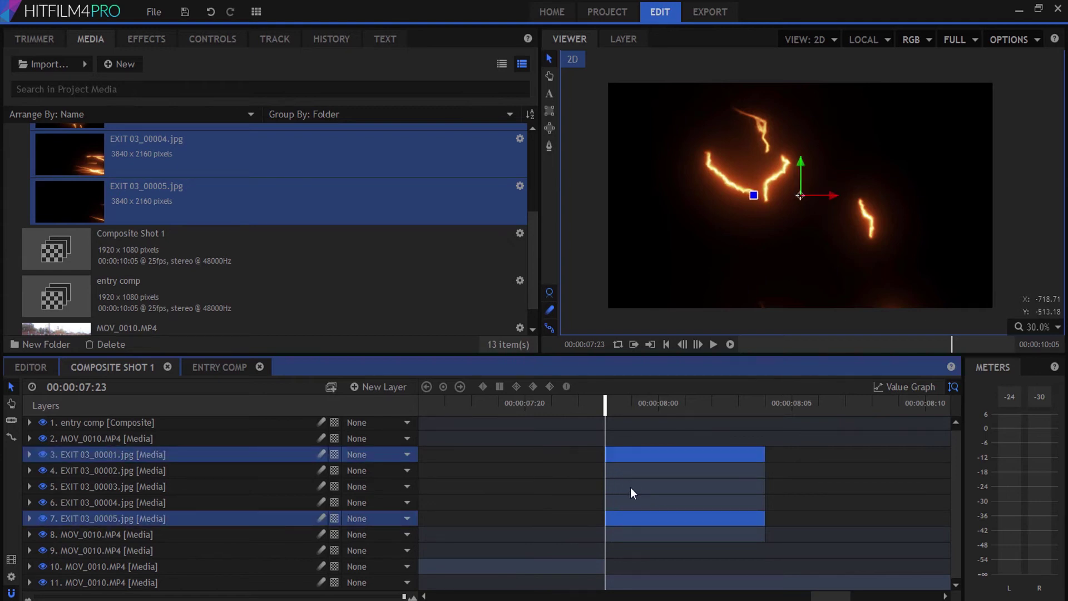
pyautogui.keyDown('ctrl'); pyautogui.click(629, 470); pyautogui.keyUp('ctrl')
pyautogui.keyDown('ctrl'); pyautogui.click(630, 487); pyautogui.keyUp('ctrl')
pyautogui.keyDown('ctrl'); pyautogui.click(632, 502); pyautogui.keyUp('ctrl')
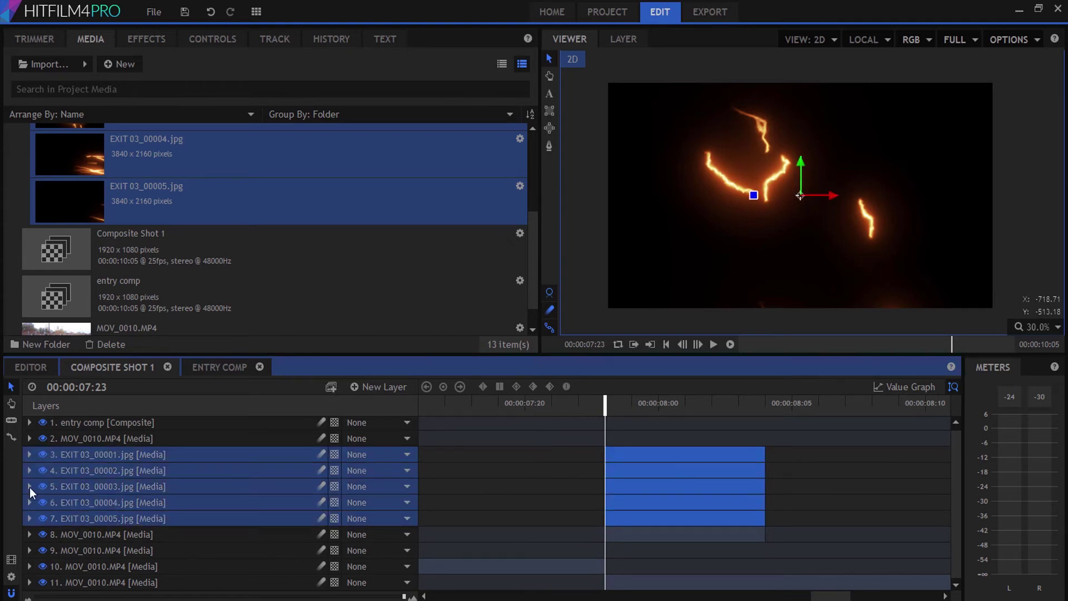
pyautogui.rightClick(96, 454)
pyautogui.click(292, 209)
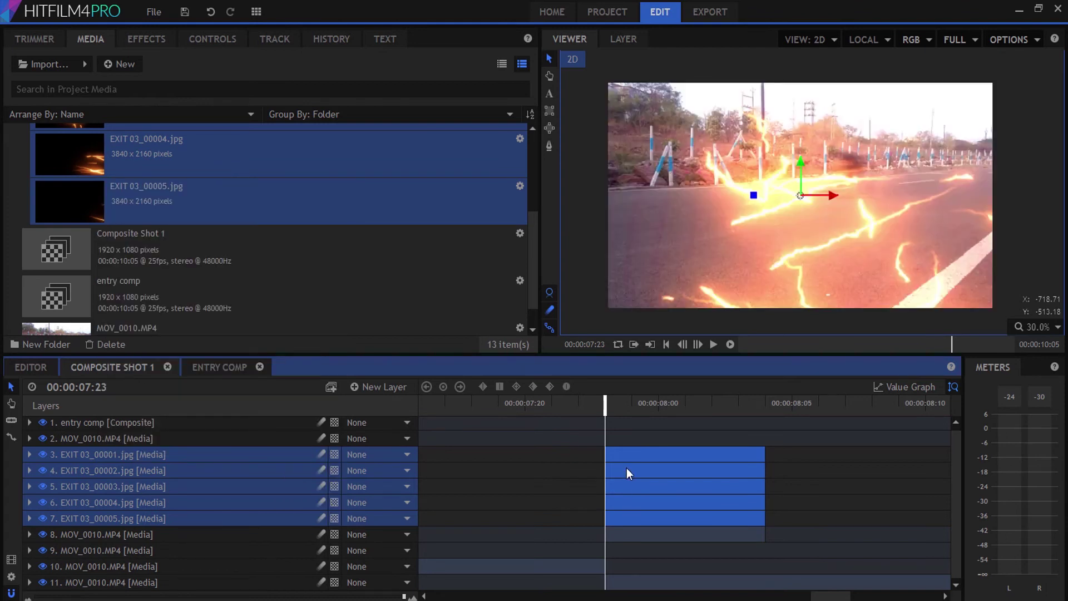
# Trim the five EXIT 03 image layers to one frame each and stagger them consecutively in numerical order from 00:00:07:23.
pyautogui.click(723, 452)
pyautogui.moveTo(763, 451); pyautogui.dragTo(642, 469)
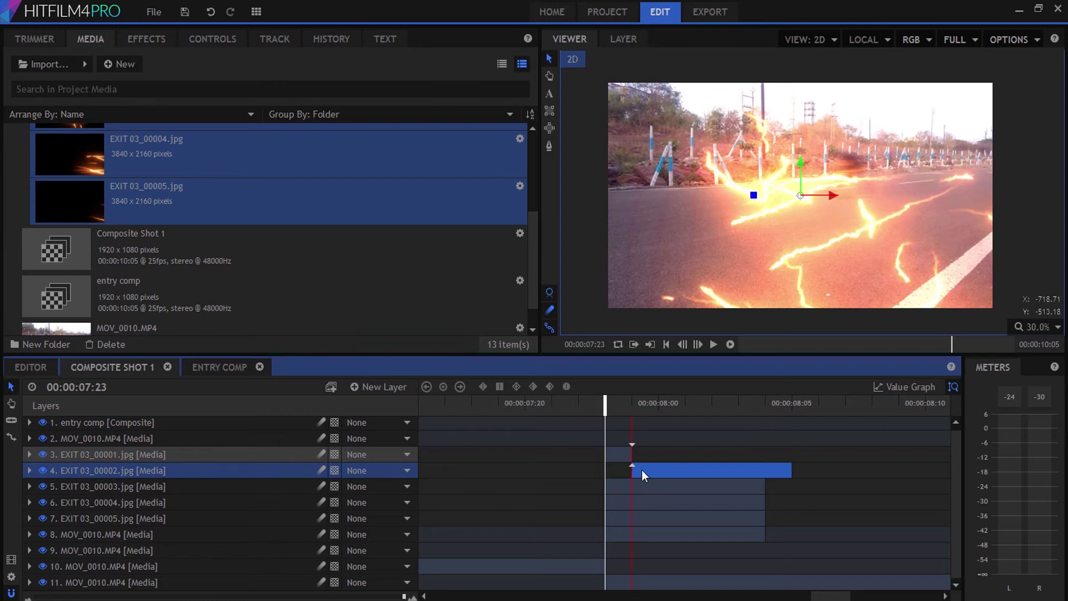
pyautogui.moveTo(791, 467); pyautogui.dragTo(658, 486)
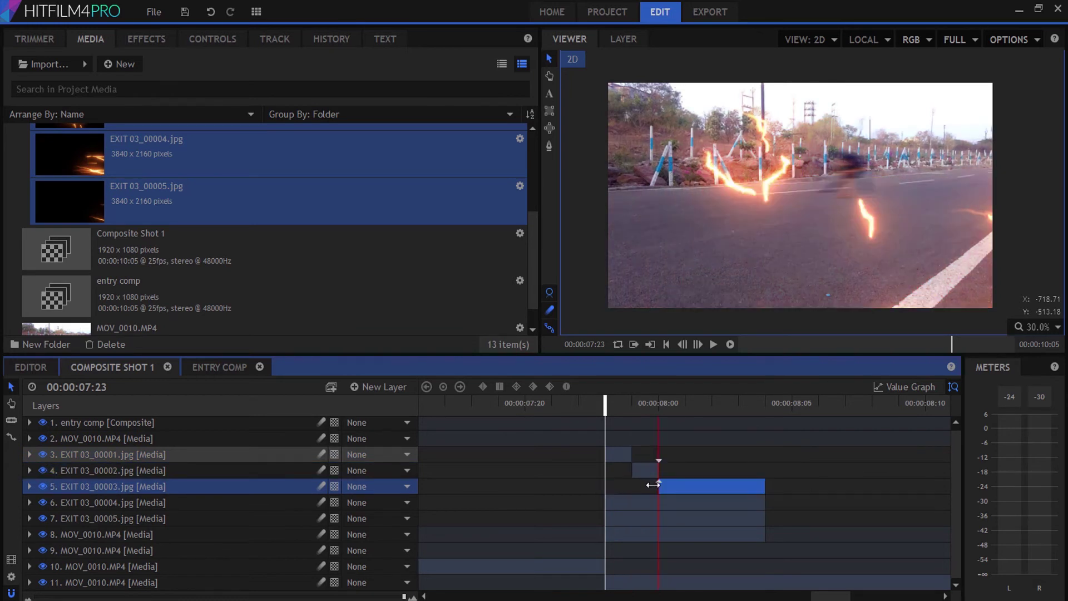
pyautogui.moveTo(737, 480); pyautogui.dragTo(685, 482)
pyautogui.moveTo(612, 501); pyautogui.dragTo(684, 500)
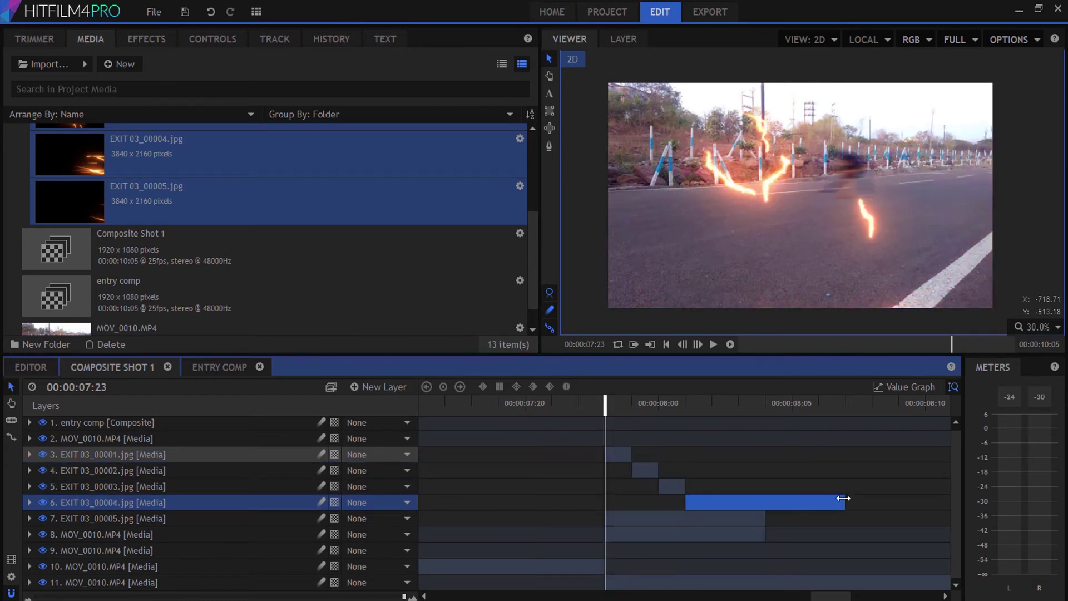
pyautogui.moveTo(846, 501); pyautogui.dragTo(713, 499)
pyautogui.moveTo(608, 520); pyautogui.dragTo(738, 520)
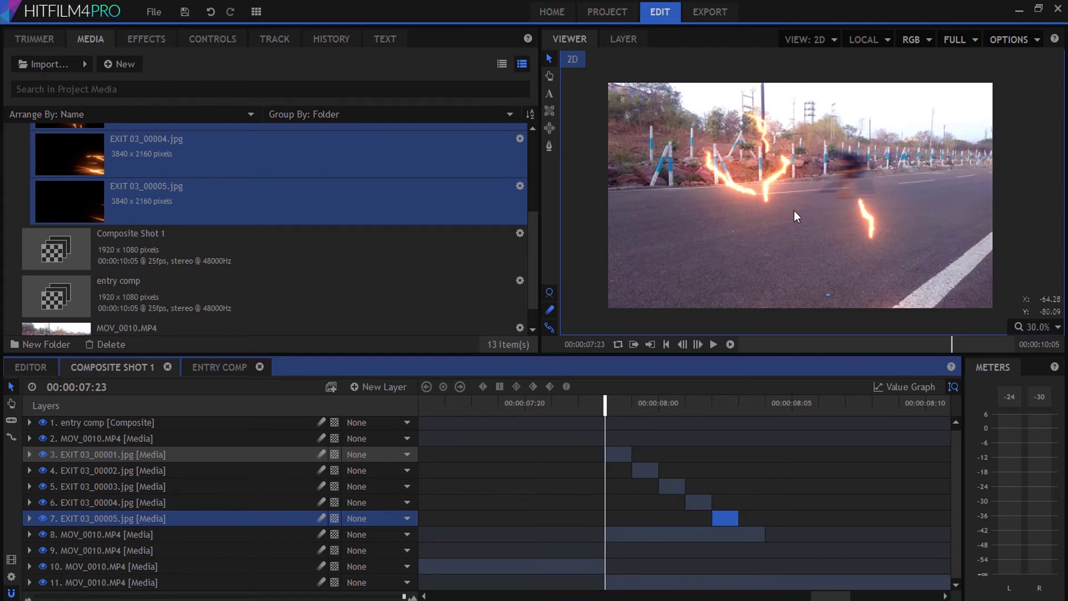
# Scale the EXIT 03_00001 layer to 20%, rotate it to -11°, and position it over the blurred runner at about 239.3, 180.6.
pyautogui.click(612, 454)
pyautogui.click(213, 38)
pyautogui.click(38, 121)
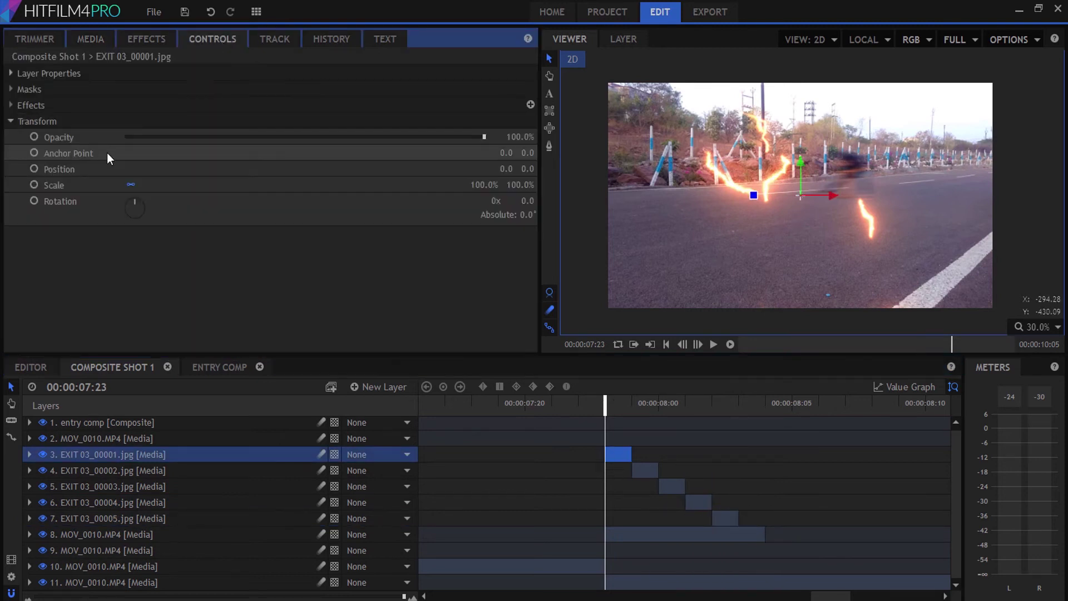
pyautogui.moveTo(482, 185); pyautogui.dragTo(442, 184)
pyautogui.click(826, 205)
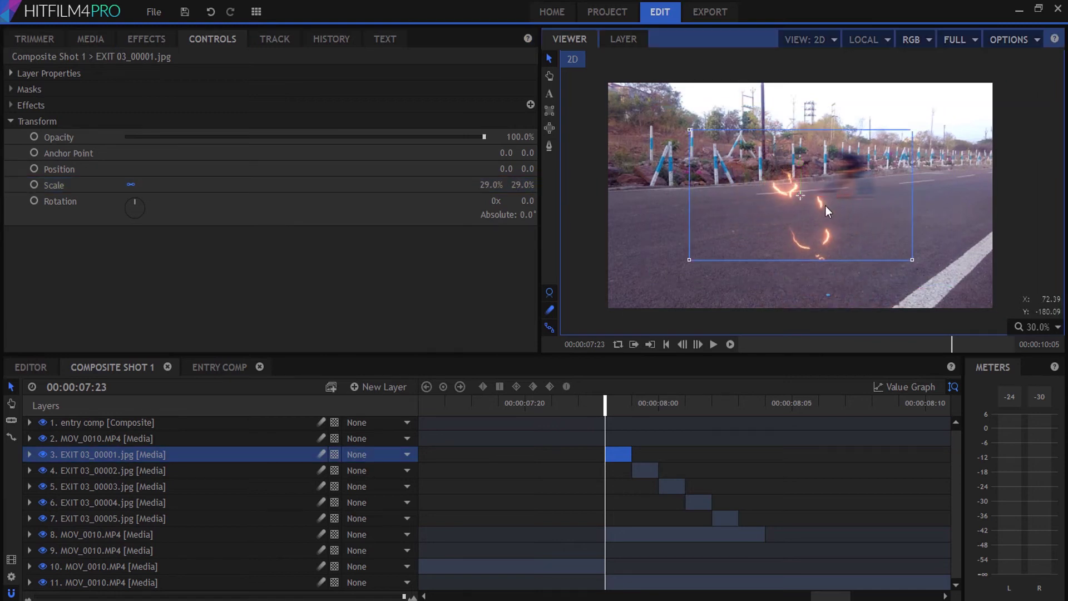
pyautogui.moveTo(826, 205); pyautogui.dragTo(861, 178)
pyautogui.scroll(2, 861, 179)
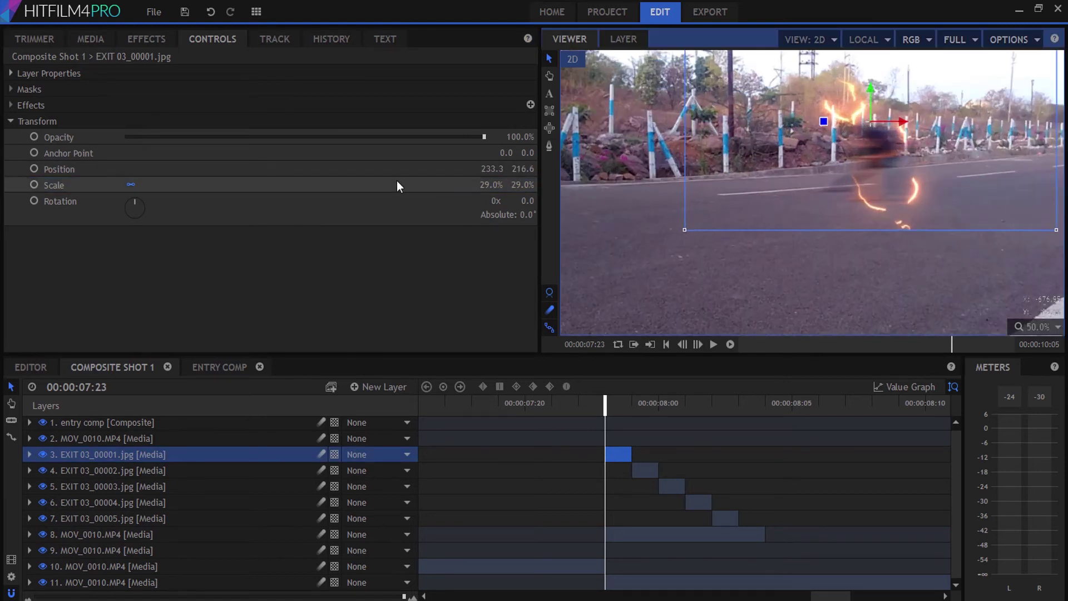
pyautogui.moveTo(492, 185); pyautogui.dragTo(520, 201)
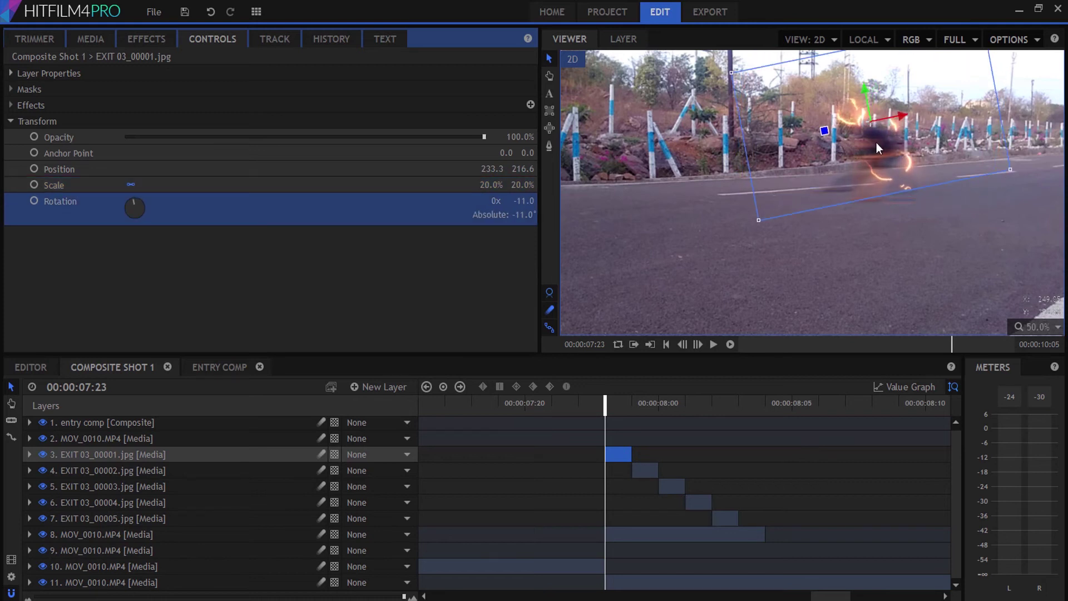
pyautogui.moveTo(875, 146); pyautogui.dragTo(875, 155)
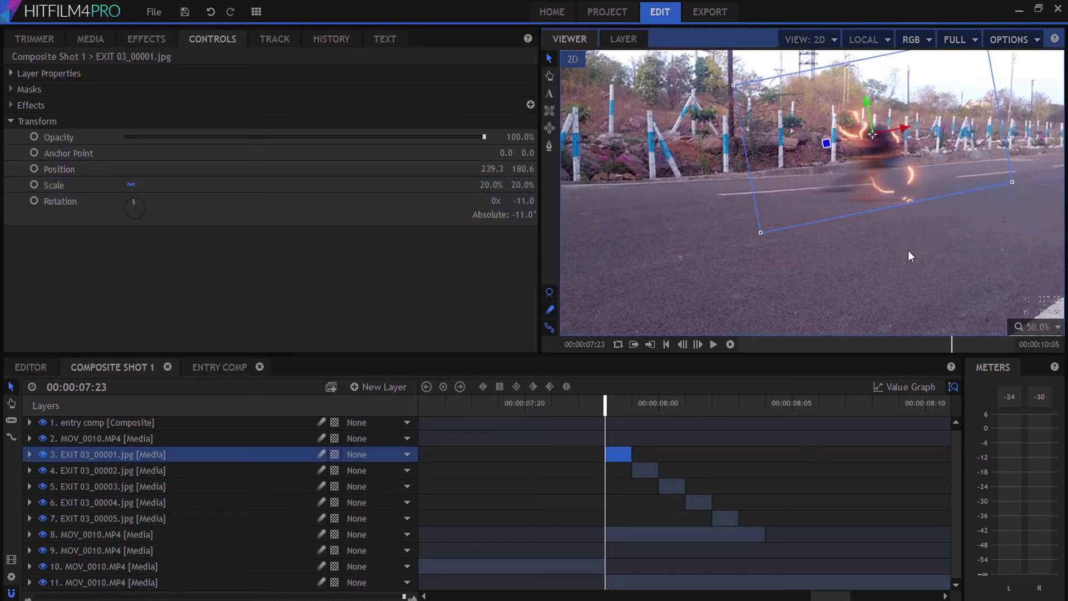
# At 00:00:07:24, scale the EXIT 03_00002 layer to 24% and position it over the runner at about 74, 224.
pyautogui.click(633, 403)
pyautogui.click(645, 470)
pyautogui.click(11, 121)
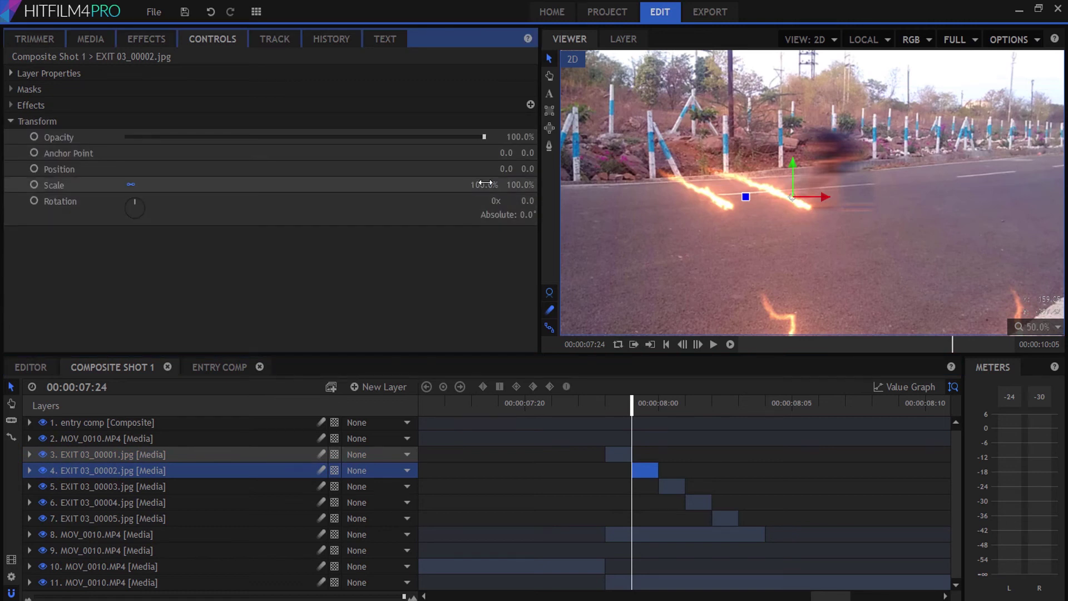
pyautogui.moveTo(485, 183); pyautogui.dragTo(443, 183)
pyautogui.moveTo(800, 227); pyautogui.dragTo(822, 166)
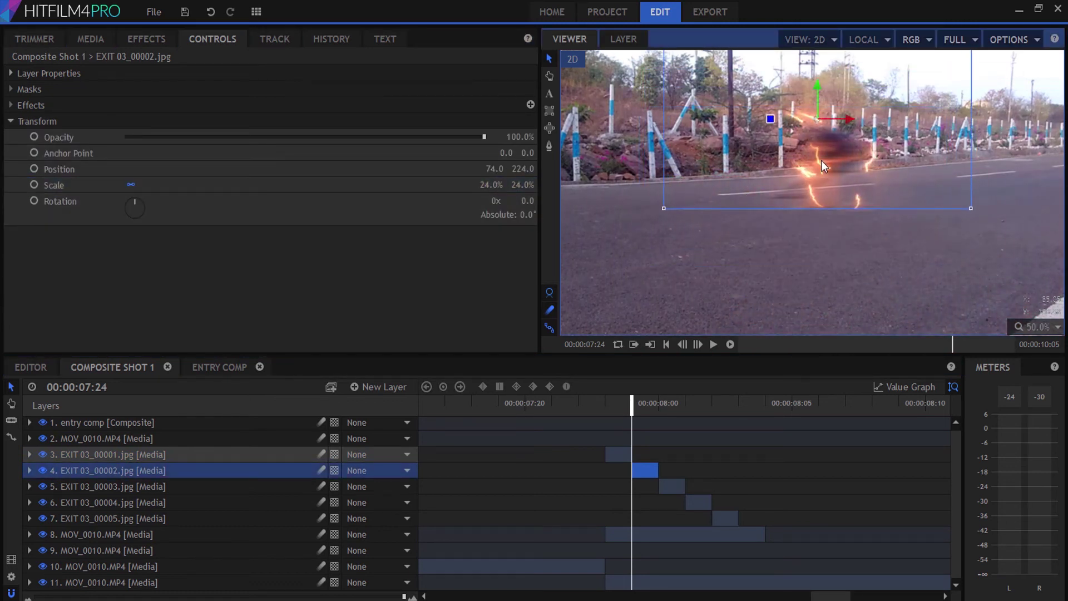
# Look through the effect categories for the EXIT 03_00002 layer and search the effects library for "flip".
pyautogui.rightClick(640, 469)
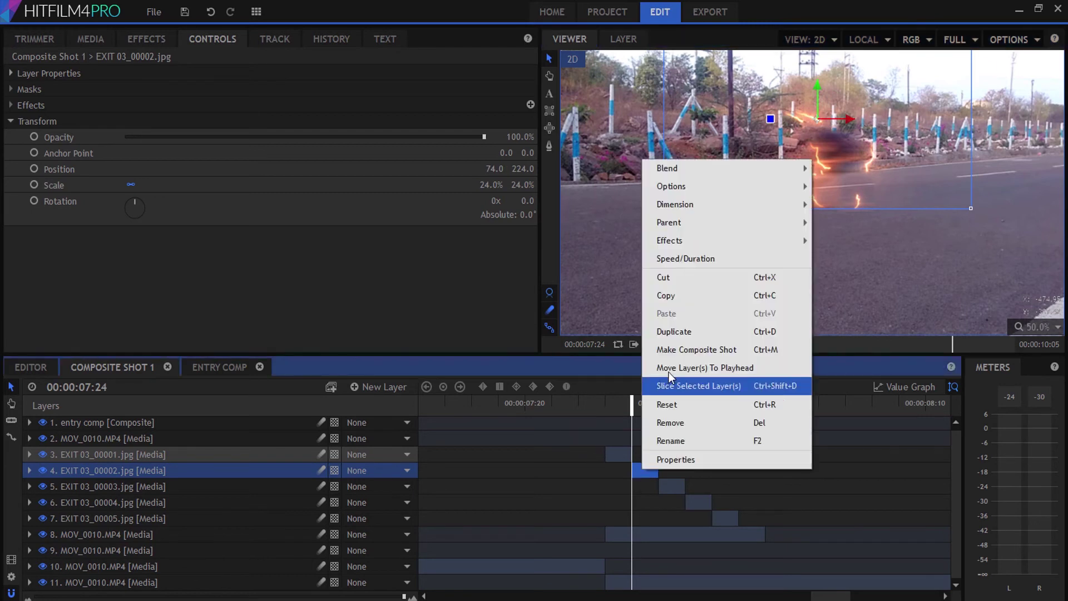
pyautogui.moveTo(703, 209)
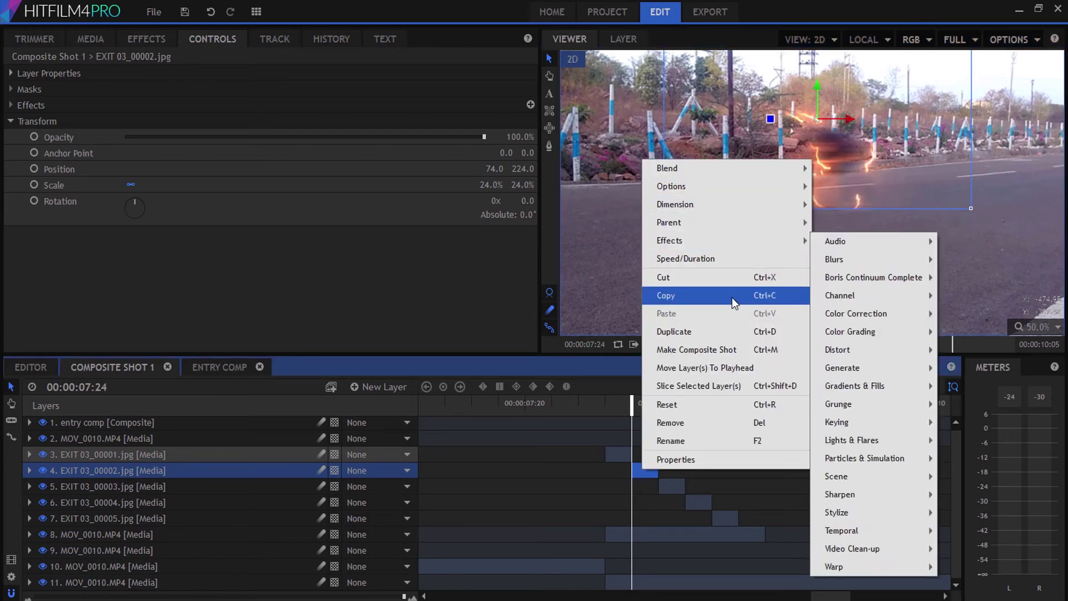
pyautogui.moveTo(730, 241)
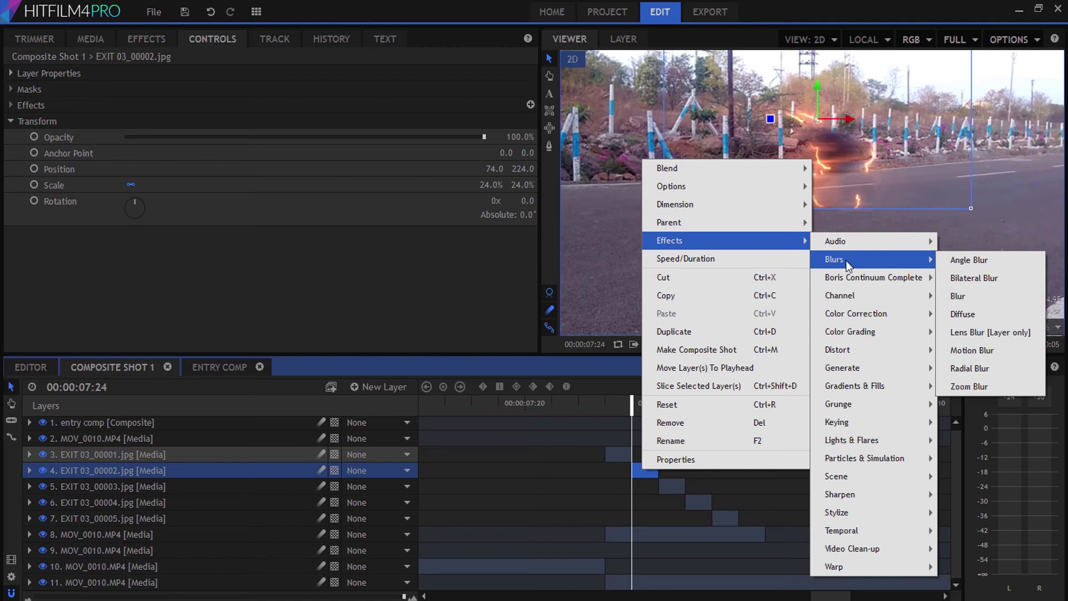
pyautogui.moveTo(877, 482)
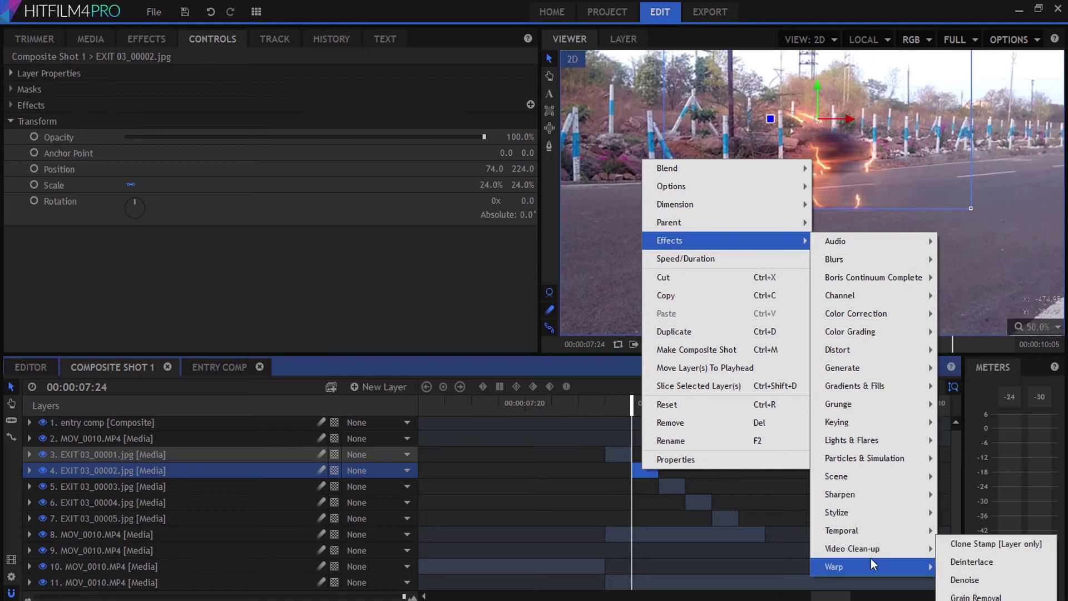
pyautogui.moveTo(870, 547)
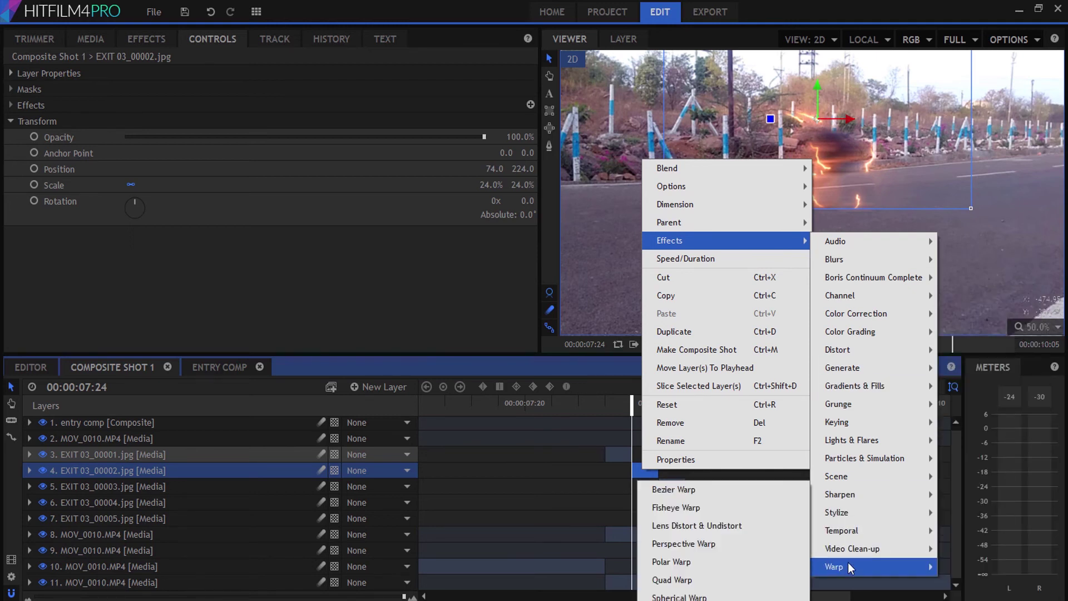
pyautogui.click(639, 473)
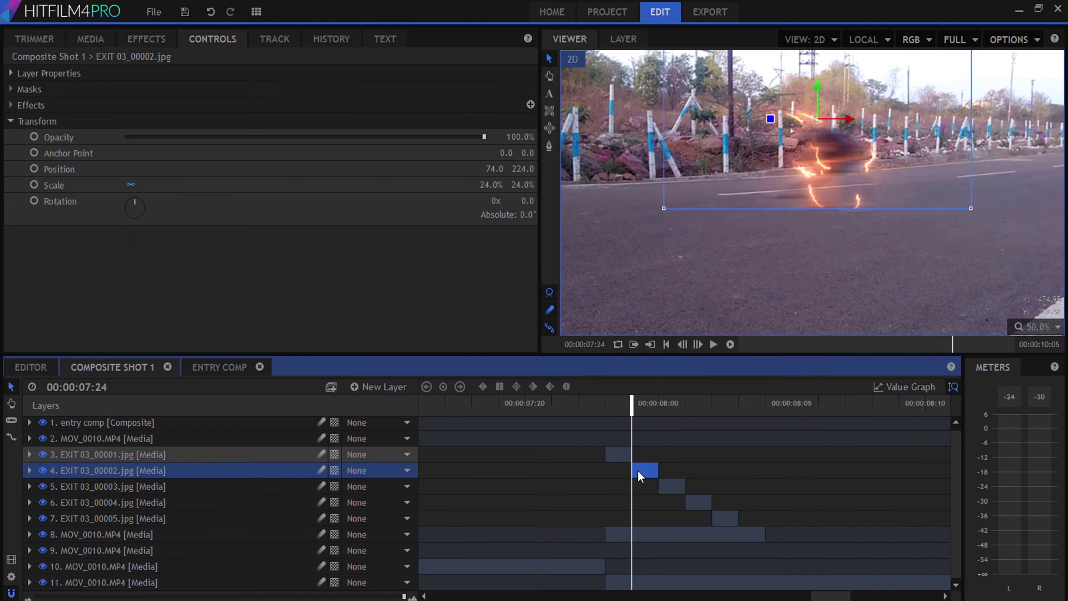
pyautogui.click(135, 40)
pyautogui.click(113, 63)
pyautogui.write('f')
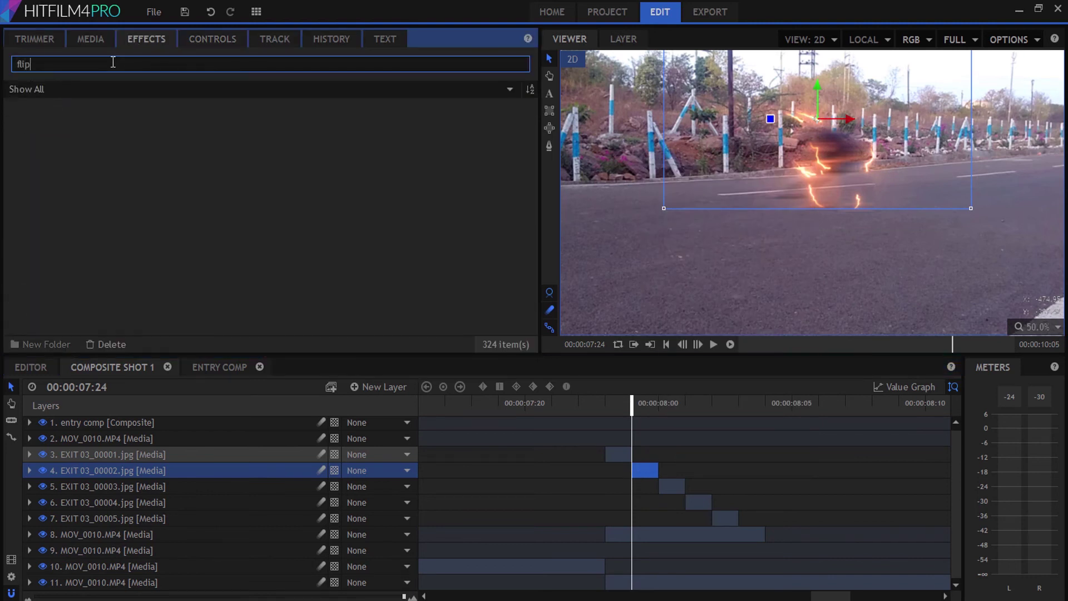
pyautogui.click(196, 46)
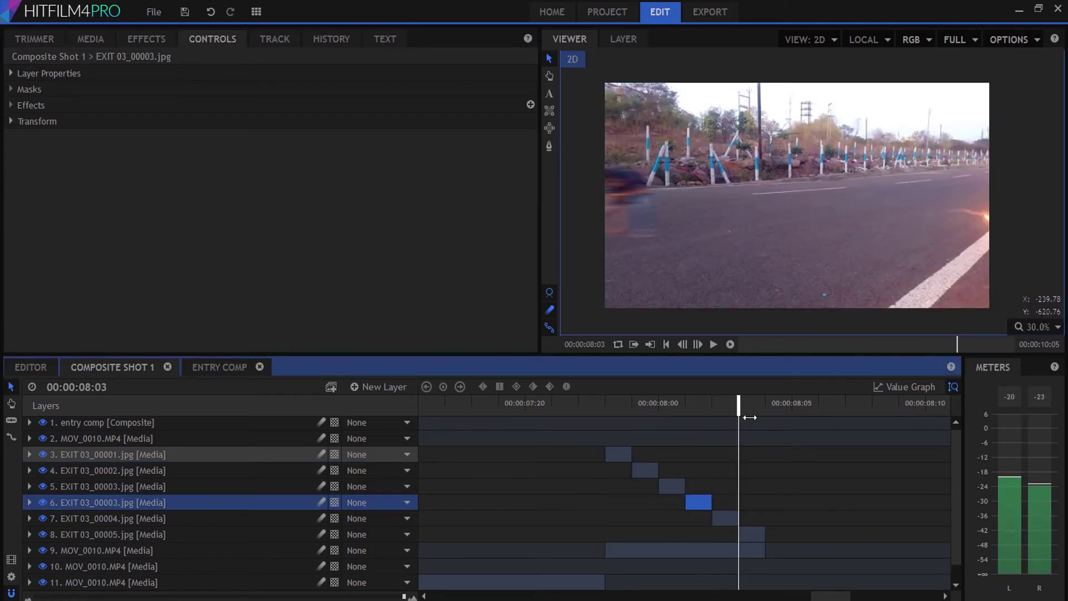
# Scale the EXIT 03_00004 layer to 38%, rotate it to 170°, and position it behind the runner at about -240, -130.
pyautogui.click(725, 517)
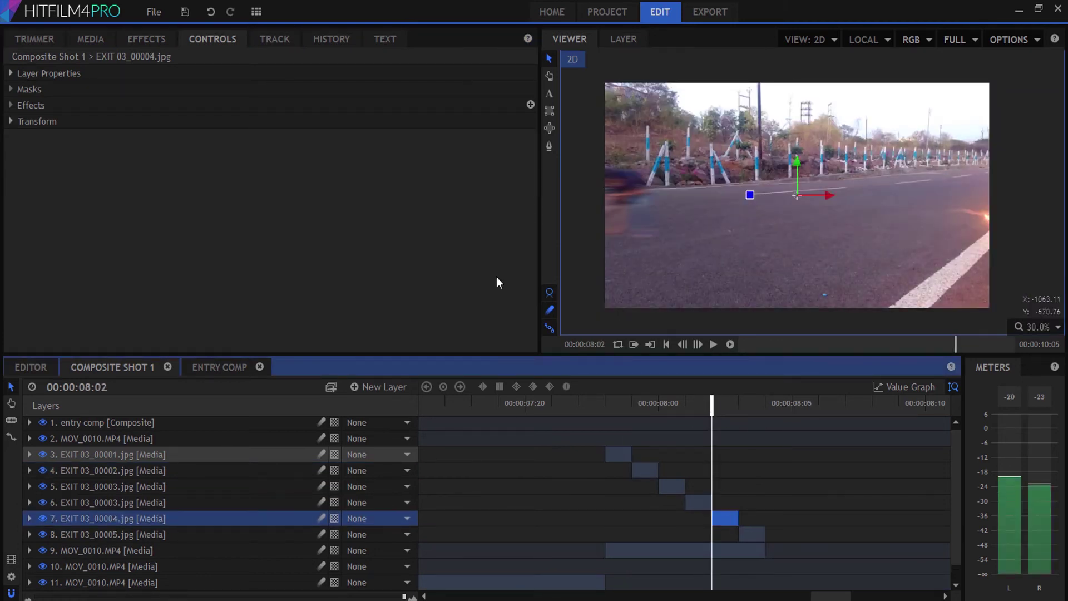
pyautogui.click(12, 121)
pyautogui.click(78, 185)
pyautogui.moveTo(491, 185); pyautogui.dragTo(473, 185)
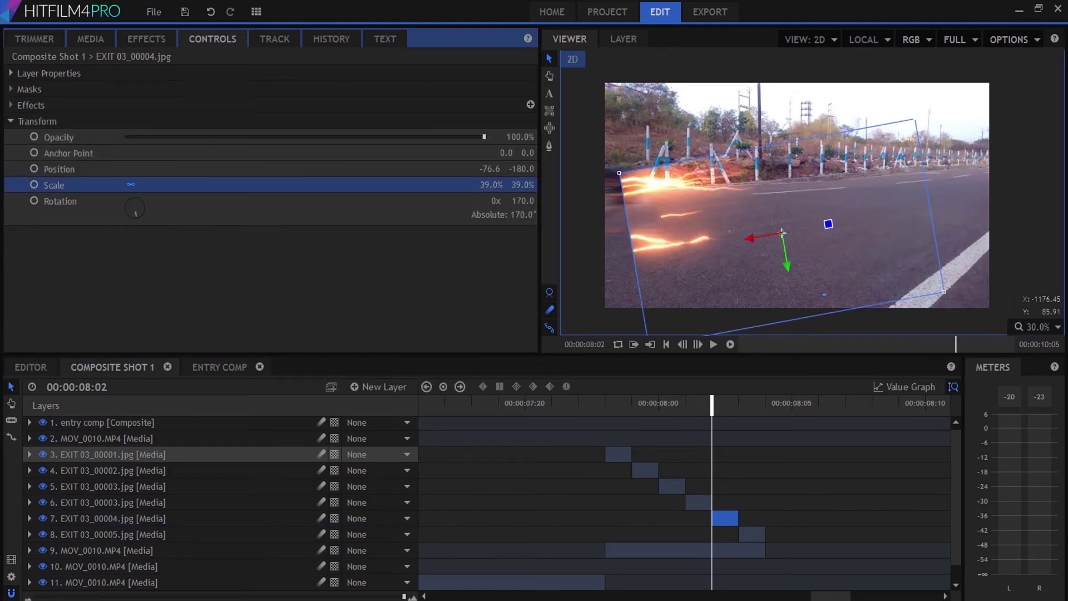
pyautogui.moveTo(710, 223); pyautogui.dragTo(676, 214)
# At 00:00:08:03, scale the EXIT 03_00005 layer to 41%, rotate it to 180°, move it to about -190, -376.6, and play the result.
pyautogui.click(740, 409)
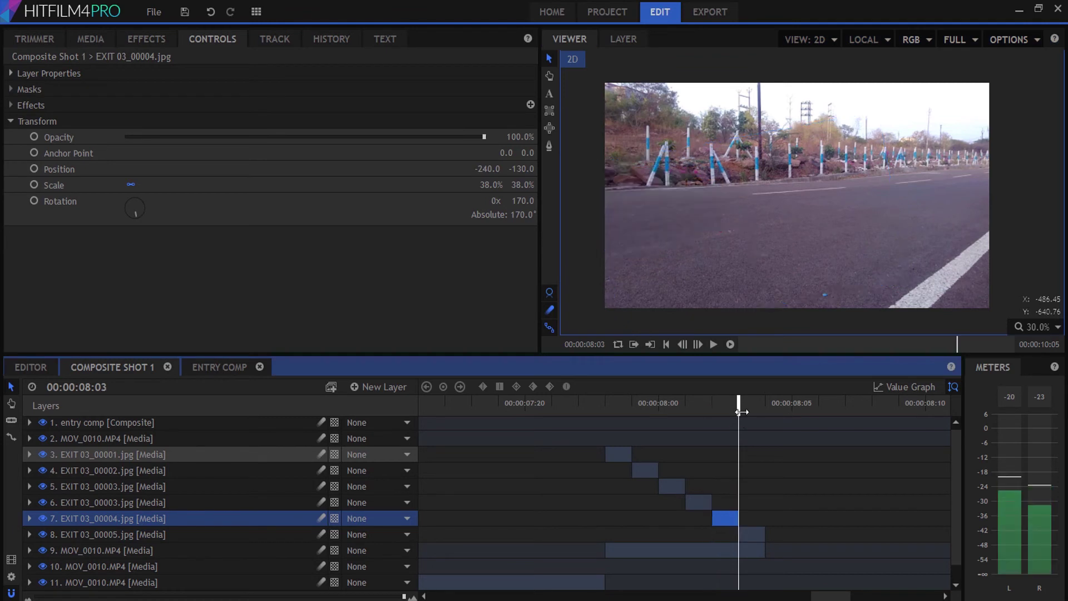
pyautogui.click(749, 534)
pyautogui.click(10, 121)
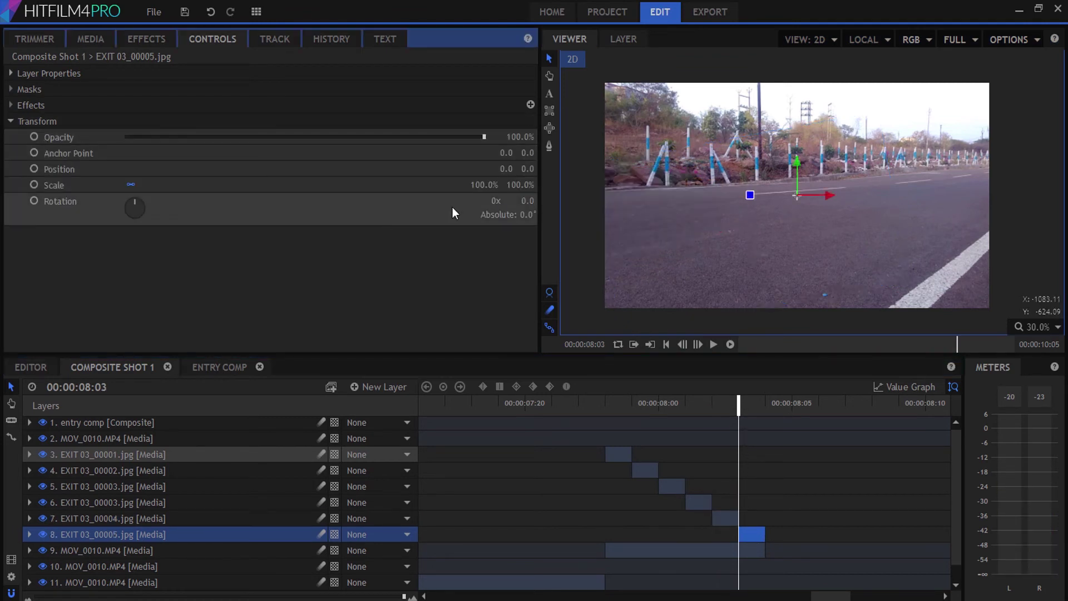
pyautogui.click(491, 184)
pyautogui.moveTo(491, 185); pyautogui.dragTo(464, 184)
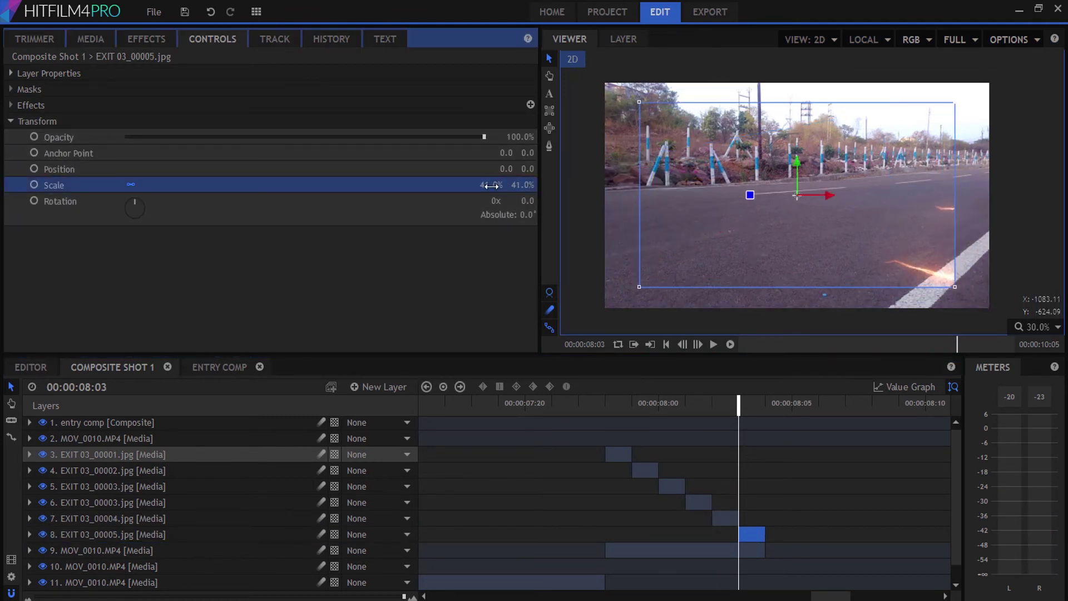
pyautogui.moveTo(795, 238); pyautogui.dragTo(685, 208)
pyautogui.click(526, 201)
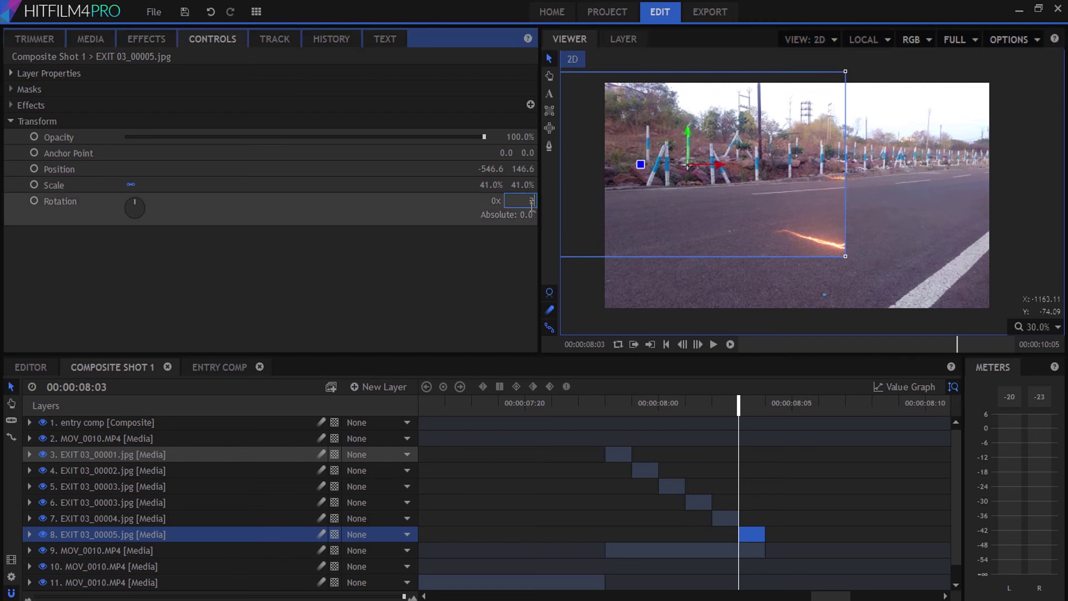
pyautogui.write('180')
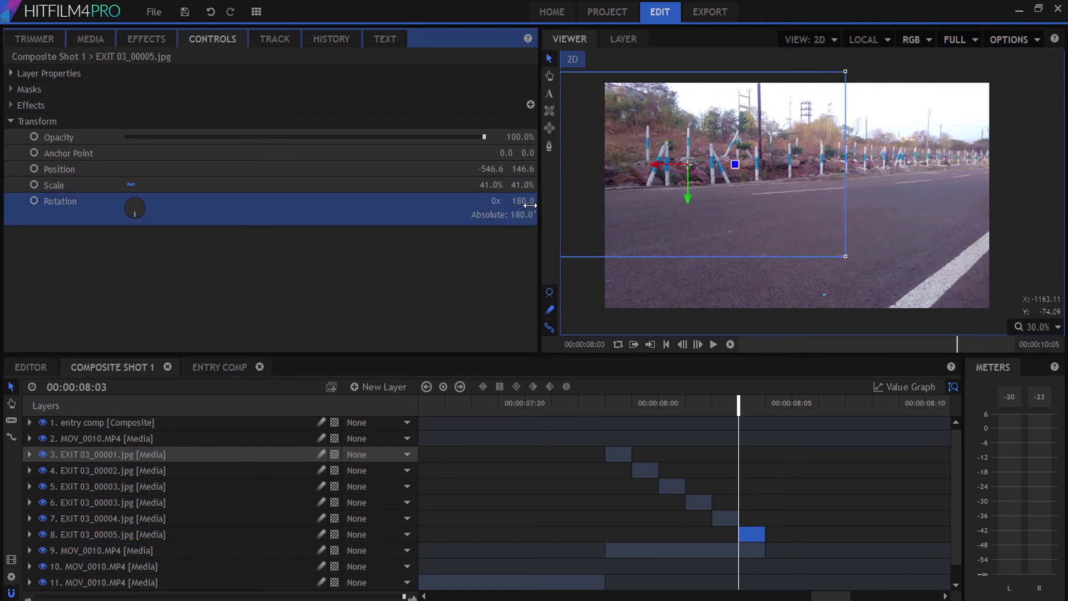
pyautogui.moveTo(693, 235); pyautogui.dragTo(709, 311)
pyautogui.press('space')
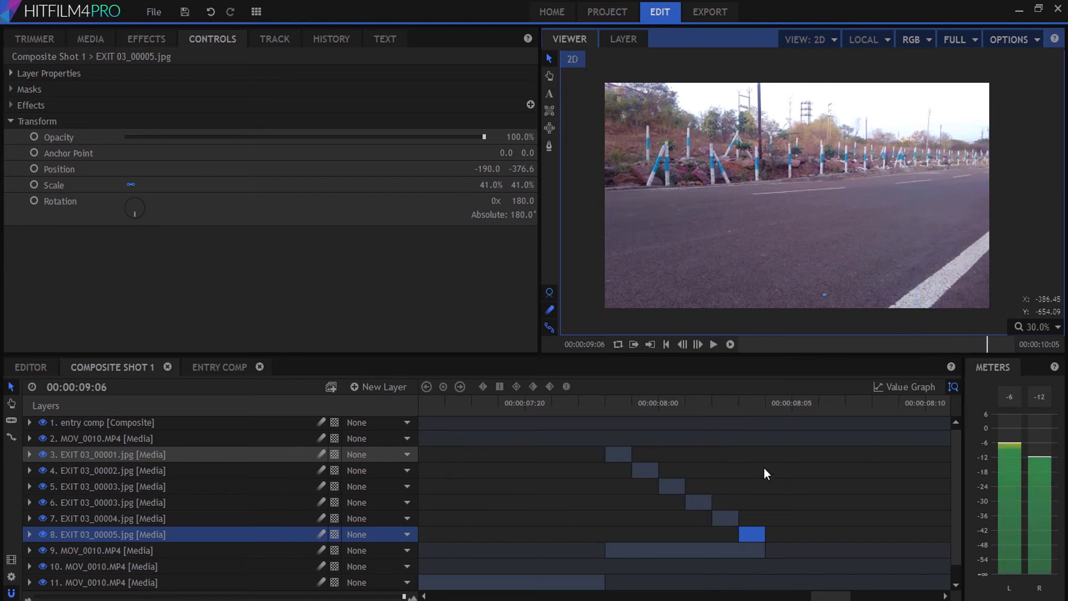
# Combine all six EXIT 03 image layers into a new composite shot named "exit comp".
pyautogui.scroll(-5, 590, 500)
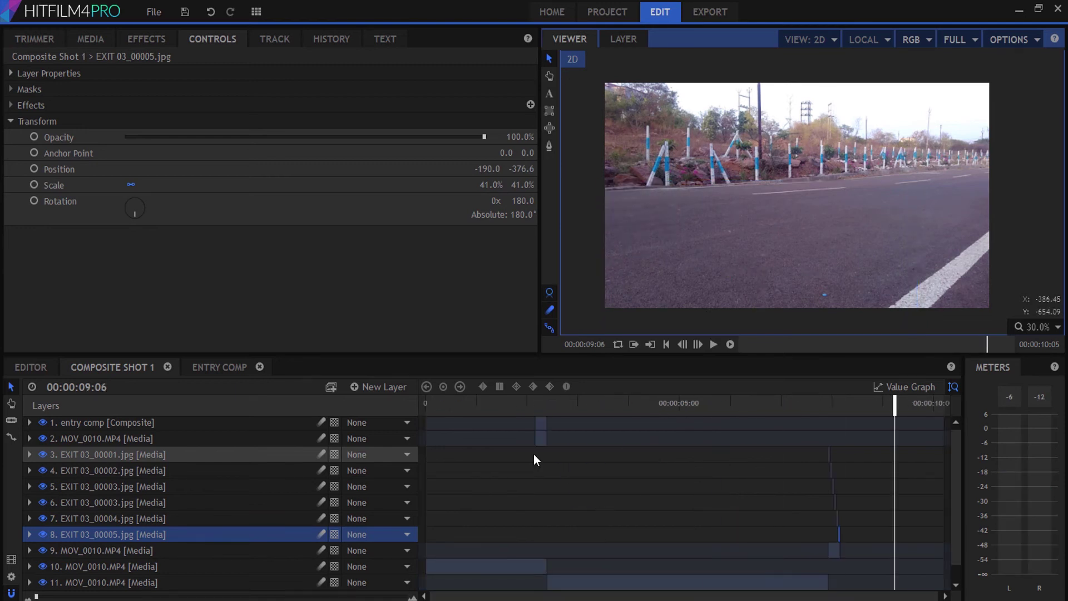
pyautogui.click(138, 459)
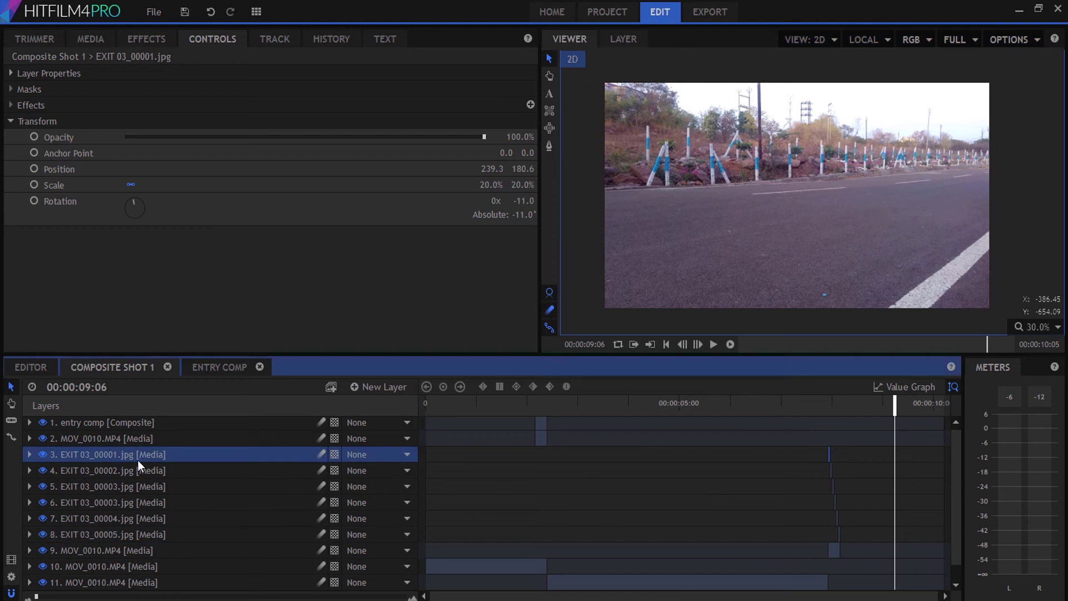
pyautogui.keyDown('shift'); pyautogui.click(148, 532); pyautogui.keyUp('shift')
pyautogui.rightClick(148, 528)
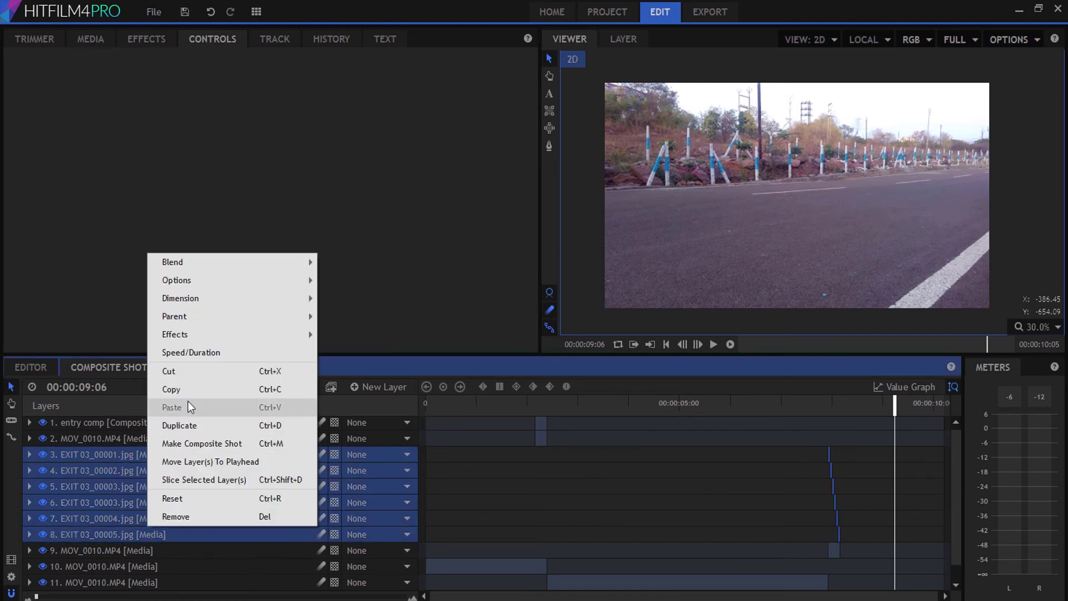
pyautogui.click(206, 444)
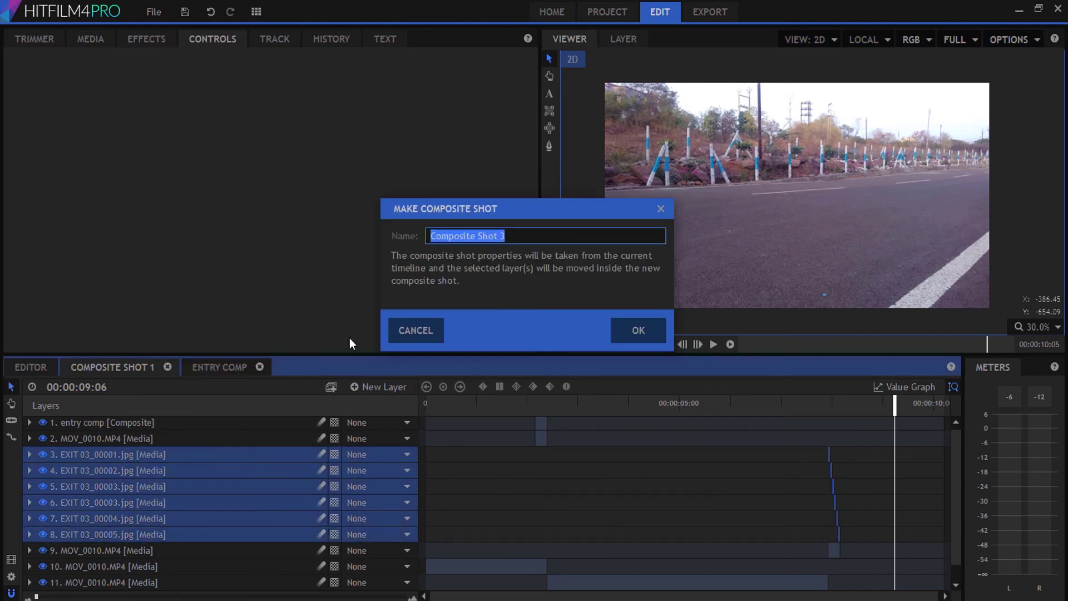
pyautogui.write('exit c')
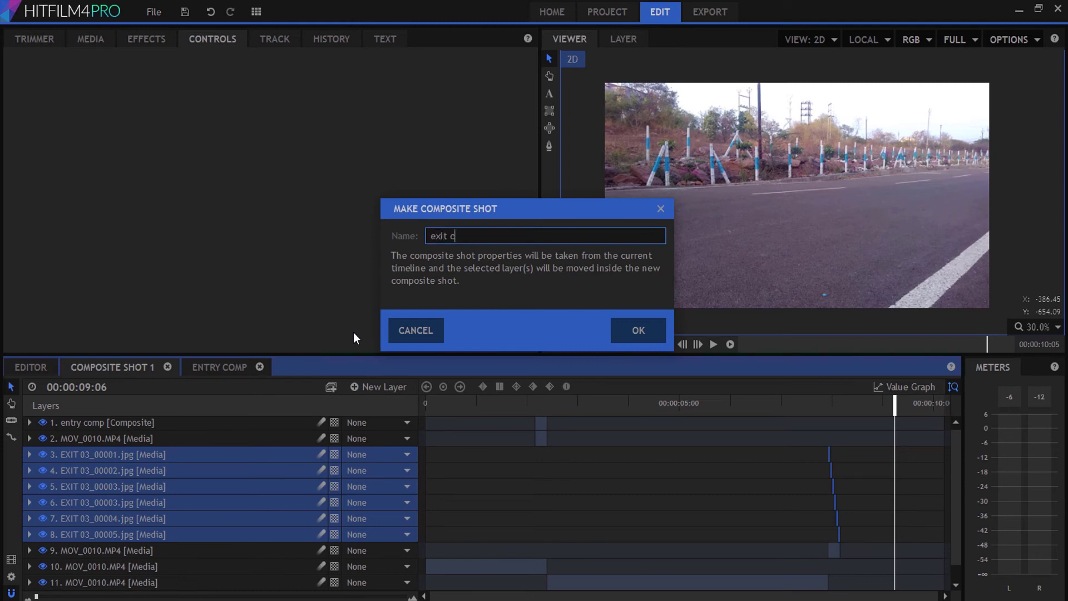
pyautogui.write('omp')
pyautogui.click(634, 333)
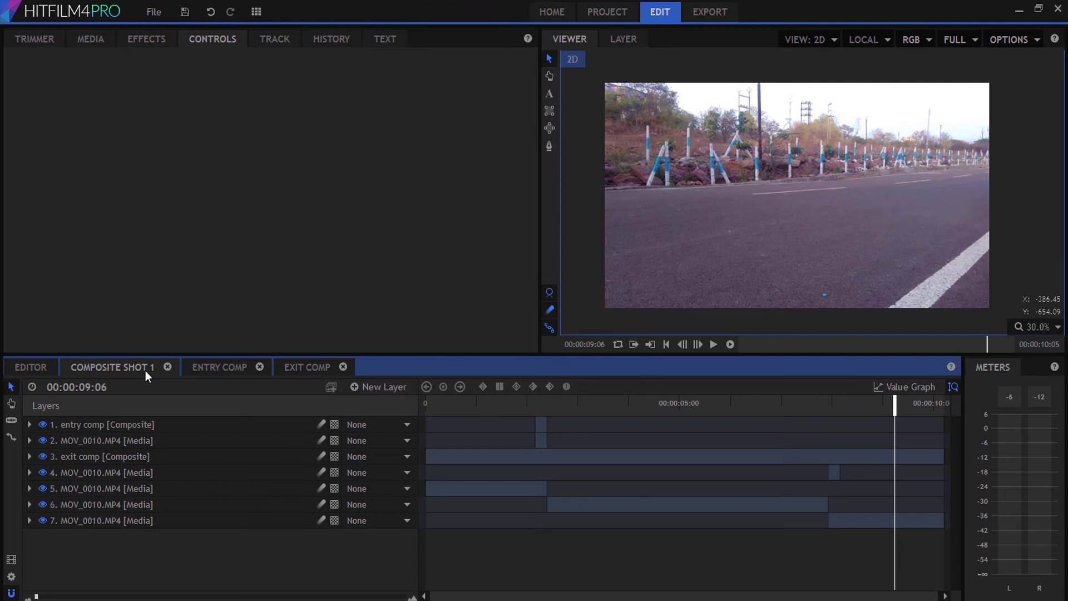
# Trim the exit comp layer to the span of the short exit clip by slicing it at both ends and deleting the outer pieces.
pyautogui.click(828, 460)
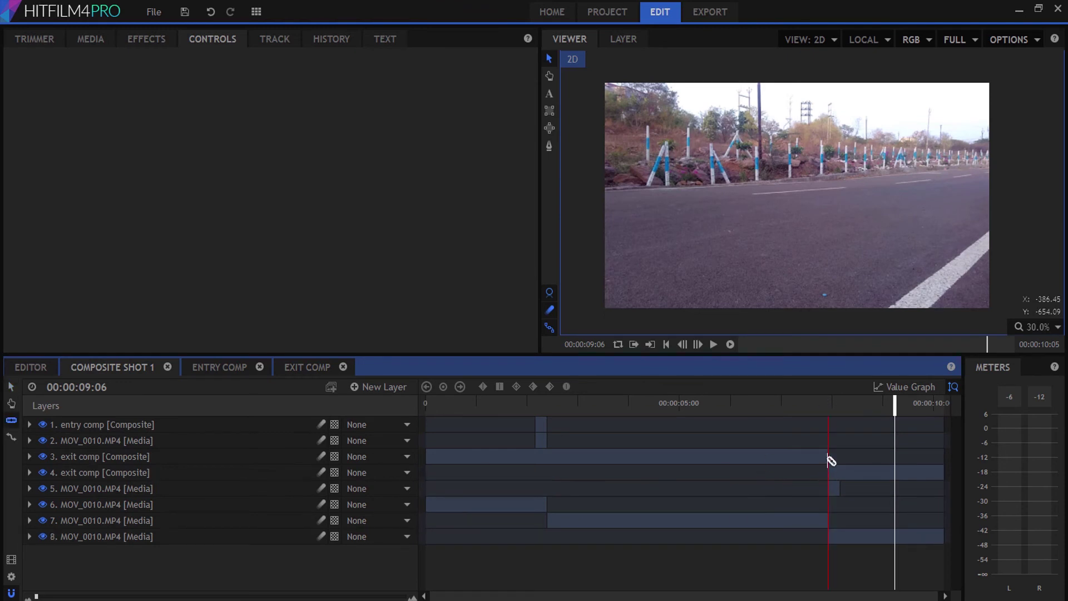
pyautogui.click(843, 470)
pyautogui.click(779, 459)
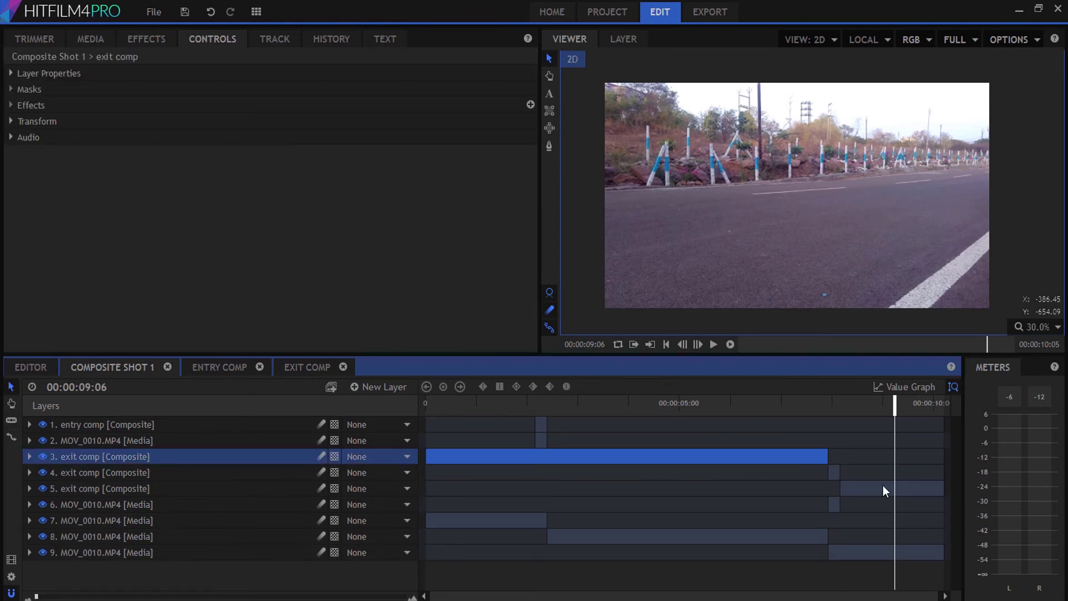
pyautogui.keyDown('ctrl'); pyautogui.click(883, 485); pyautogui.keyUp('ctrl')
pyautogui.press('Delete')
# At 00:00:07:24, change the exit comp layer's blend mode to drop out its black background.
pyautogui.click(829, 408)
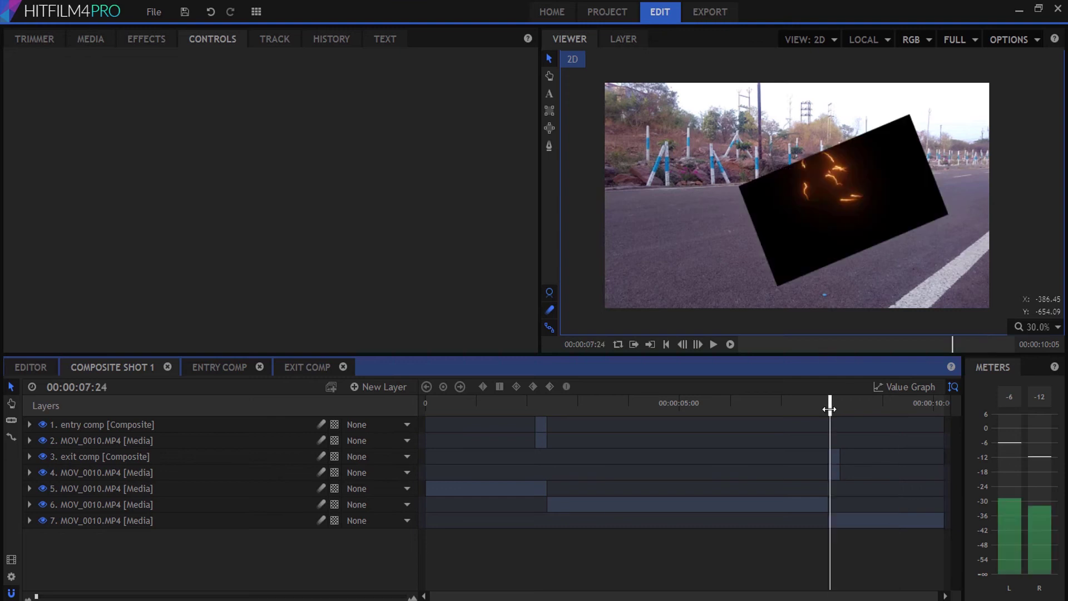
pyautogui.click(106, 457)
pyautogui.rightClick(107, 460)
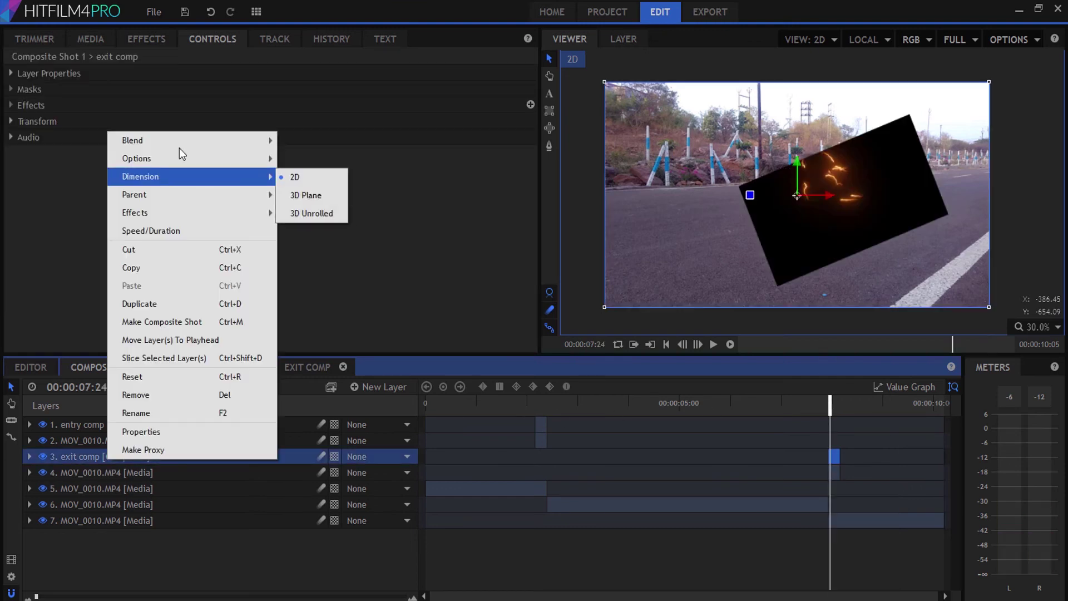
pyautogui.moveTo(245, 140)
pyautogui.click(300, 159)
# Lower the viewer quality to Half and preview Composite Shot 1 from the start.
pyautogui.press('Home')
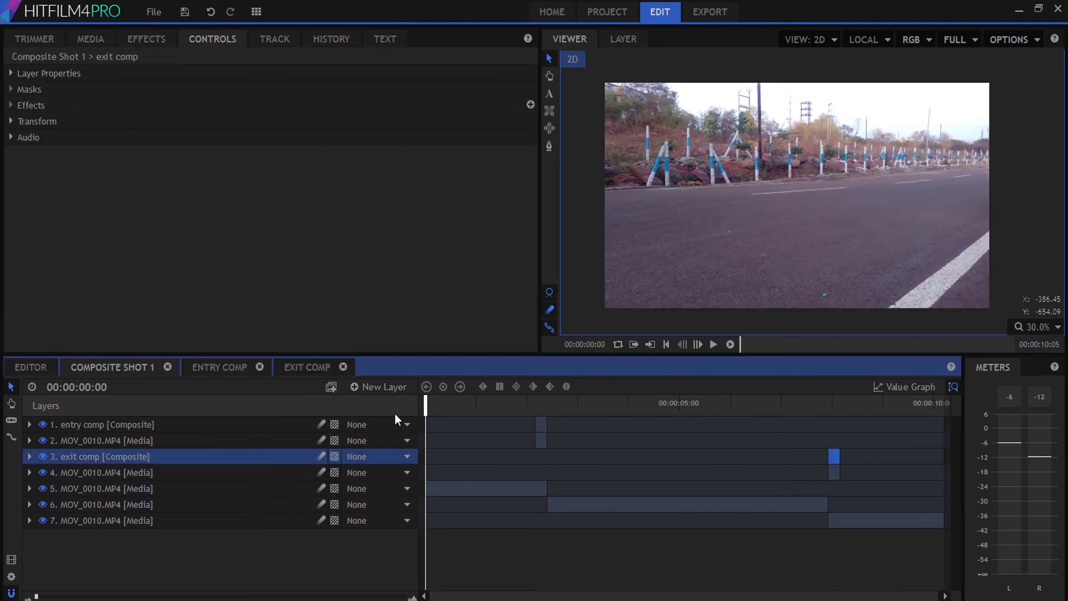
pyautogui.click(957, 39)
pyautogui.click(965, 93)
pyautogui.click(729, 344)
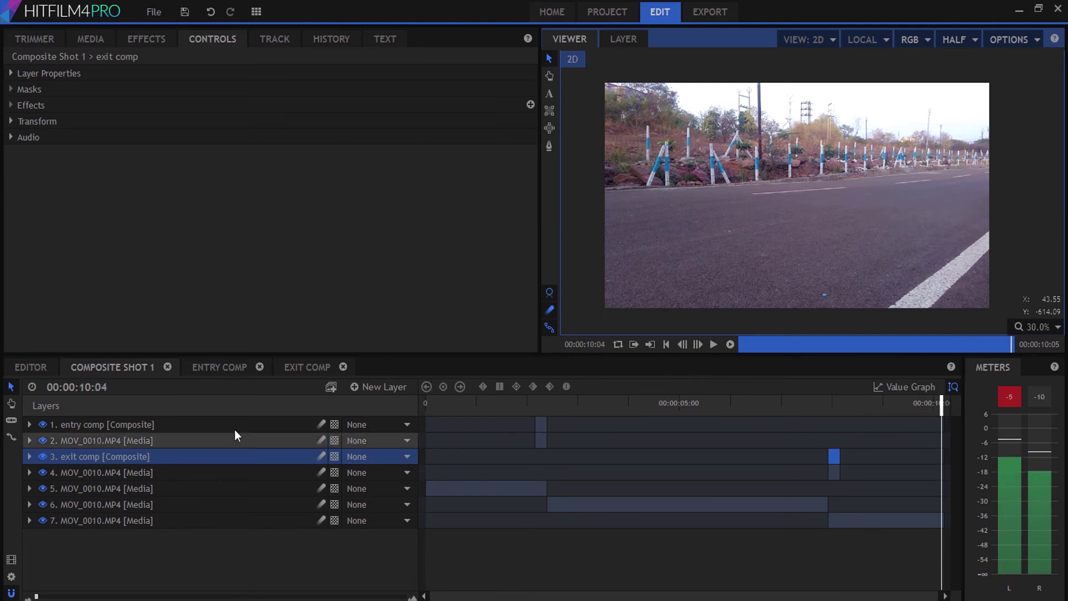
# Create a new composite shot named "final" with a height of 800 pixels.
pyautogui.click(271, 565)
pyautogui.click(92, 44)
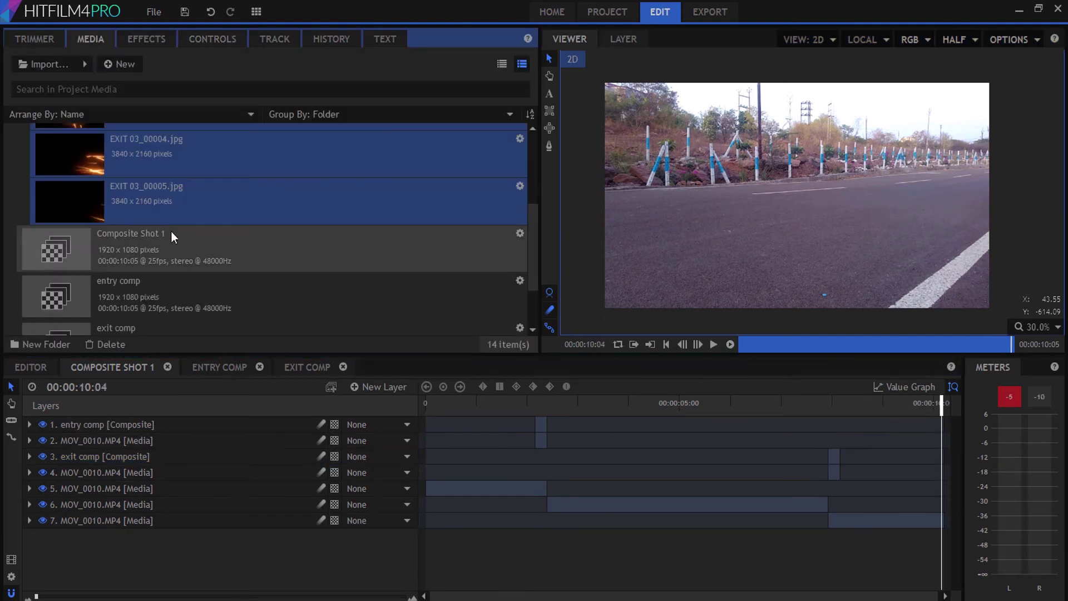
pyautogui.scroll(-2, 171, 231)
pyautogui.click(119, 64)
pyautogui.click(184, 82)
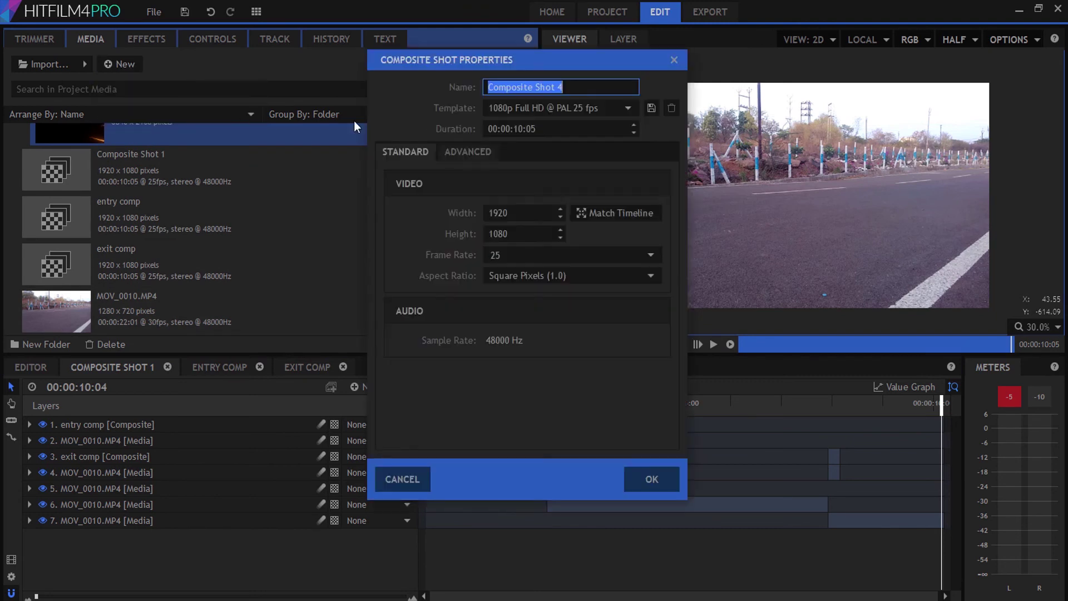
pyautogui.write('final')
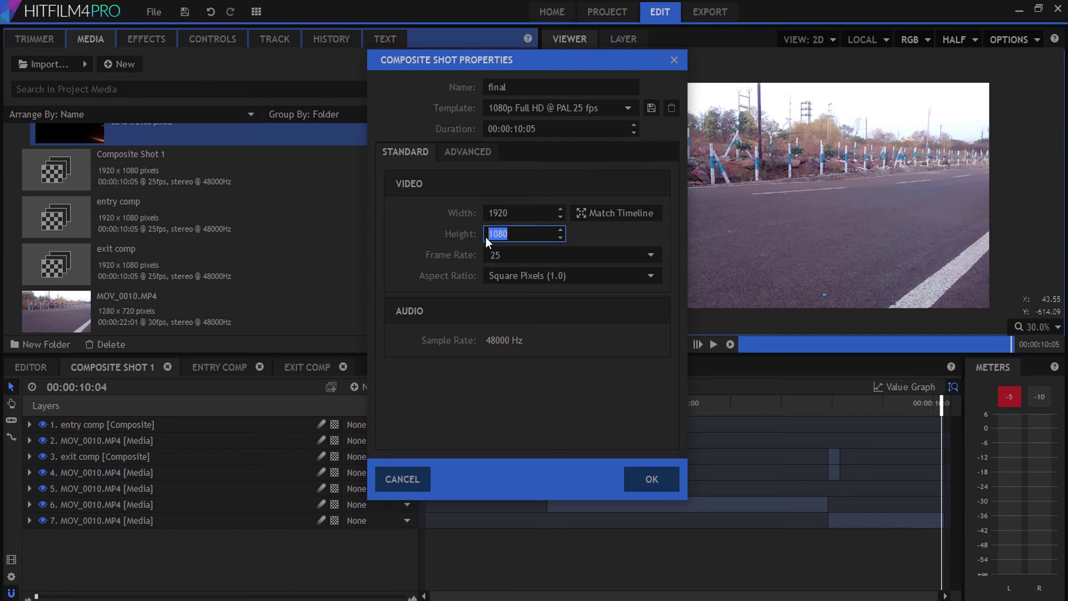
pyautogui.write('800')
pyautogui.click(634, 487)
# Place Composite Shot 1 in the final composite shot and set its position to 0, -127.
pyautogui.moveTo(159, 328); pyautogui.dragTo(149, 492)
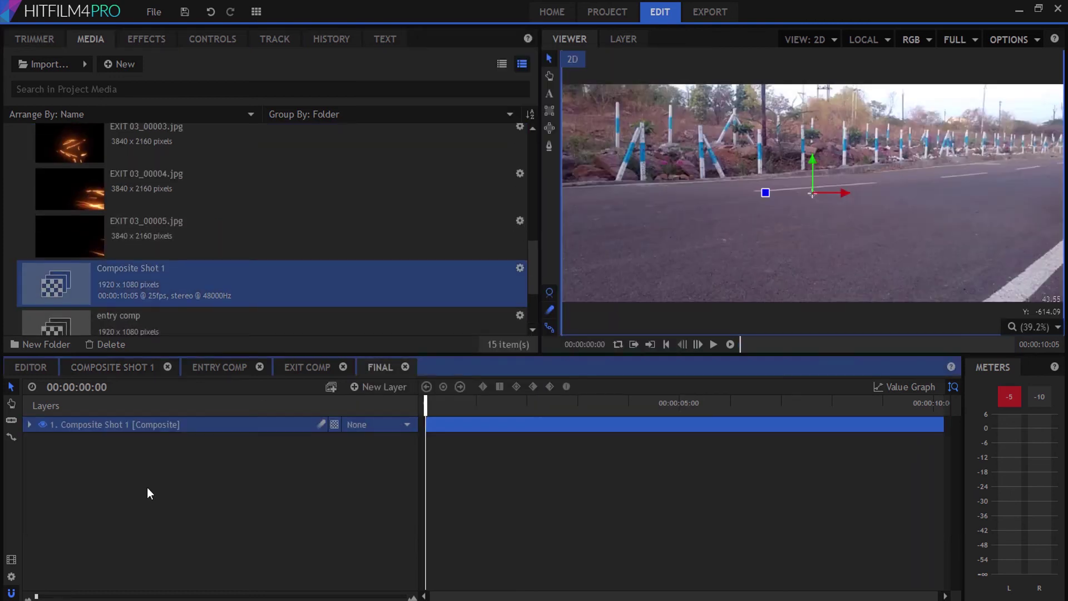
pyautogui.click(210, 36)
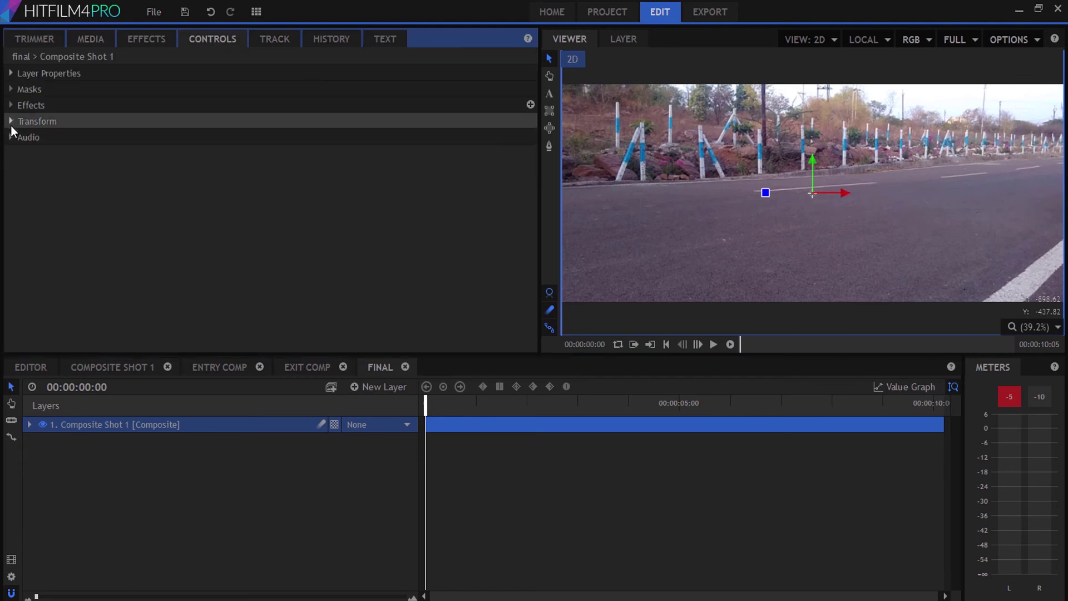
pyautogui.click(11, 122)
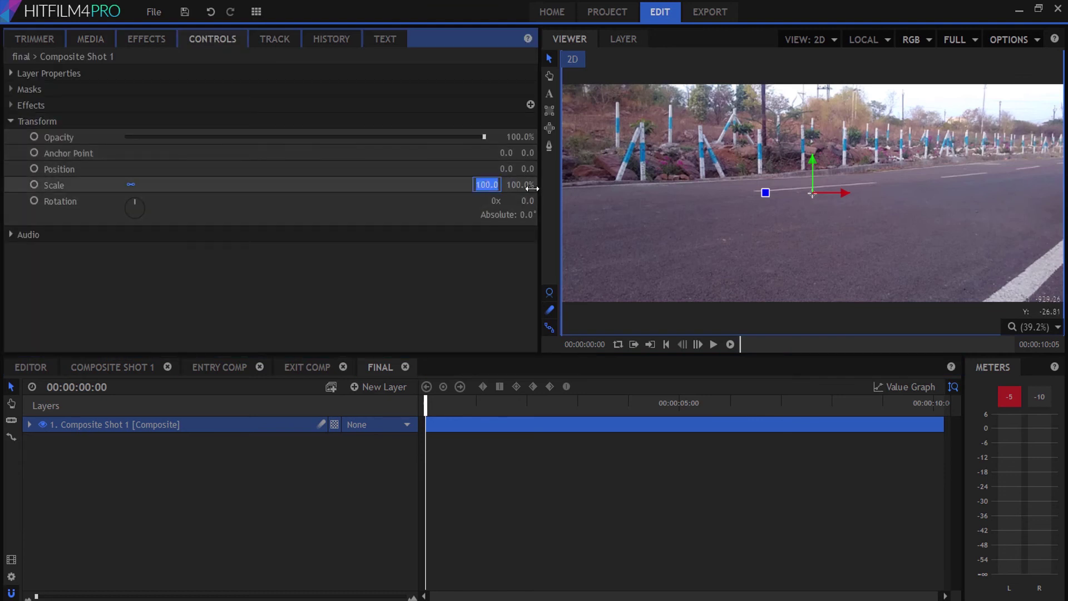
pyautogui.moveTo(525, 186); pyautogui.dragTo(452, 169)
pyautogui.hotkey('ctrl', 'z')
# At 00:00:04:17, add a grade layer above Composite Shot 1 and apply the Curves effect to it.
pyautogui.click(431, 402)
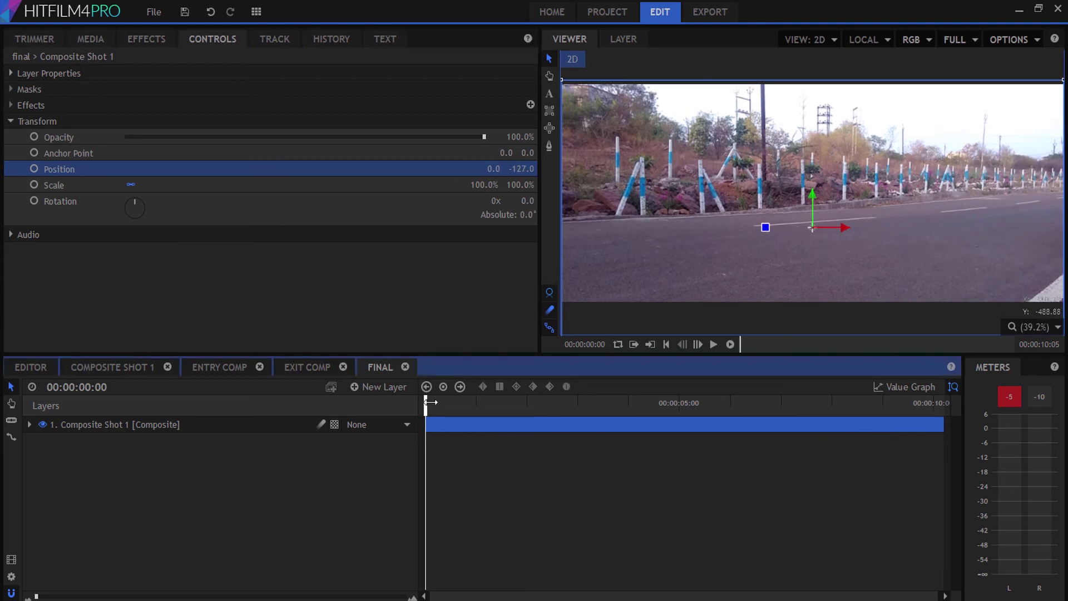
pyautogui.moveTo(431, 401); pyautogui.dragTo(694, 401)
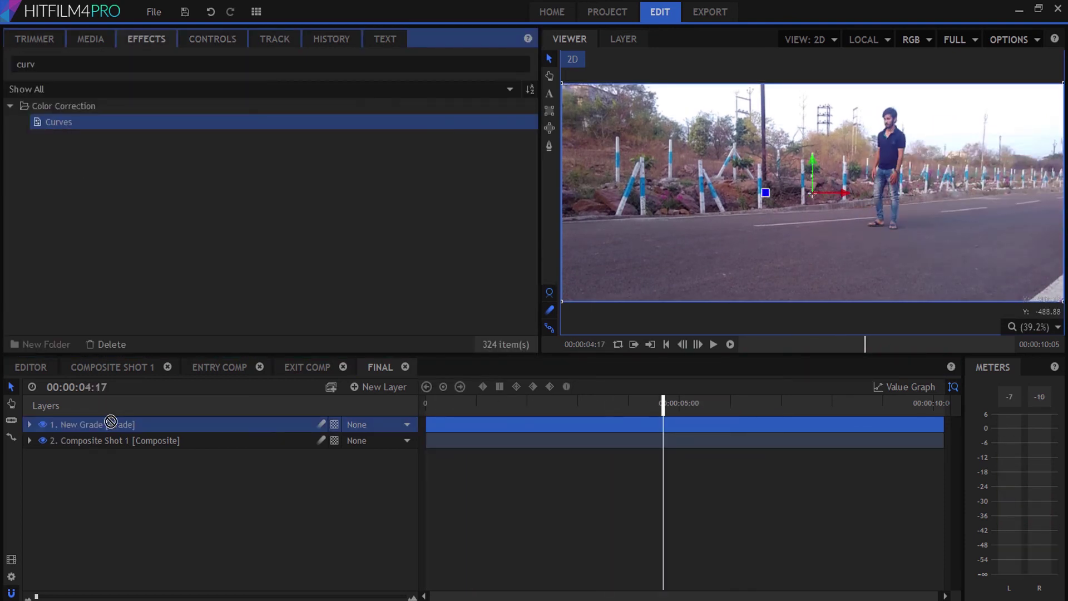
pyautogui.moveTo(114, 423); pyautogui.dragTo(114, 426)
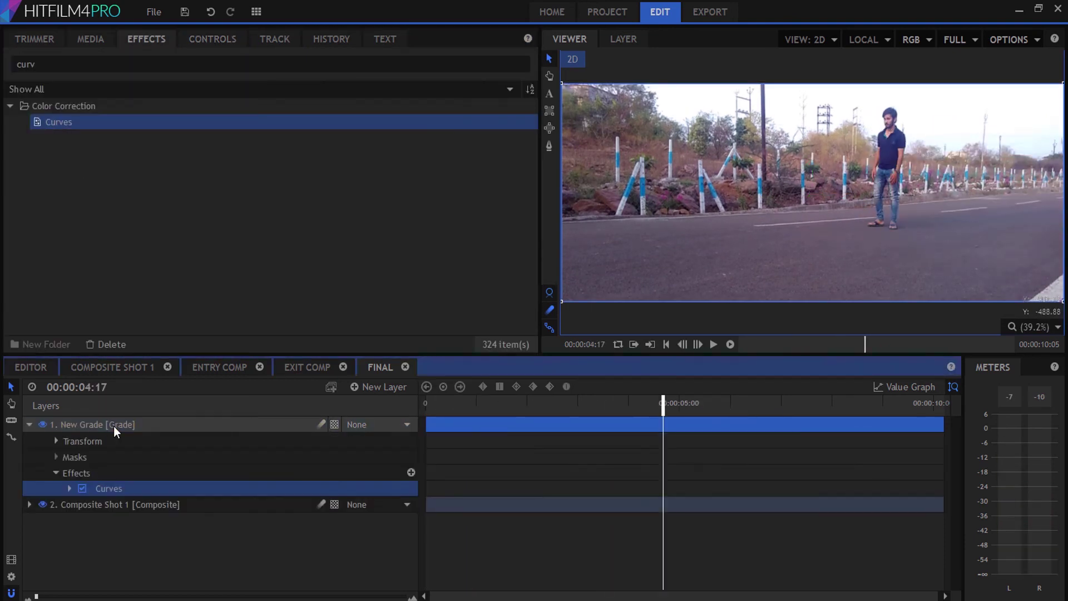
# Adjust the grade layer's Curves effect channel by channel, including the blue channel, to correct the footage's purple cast.
pyautogui.click(212, 39)
pyautogui.click(23, 137)
pyautogui.moveTo(216, 269); pyautogui.dragTo(226, 276)
pyautogui.click(223, 152)
pyautogui.click(222, 183)
pyautogui.click(223, 153)
pyautogui.click(223, 198)
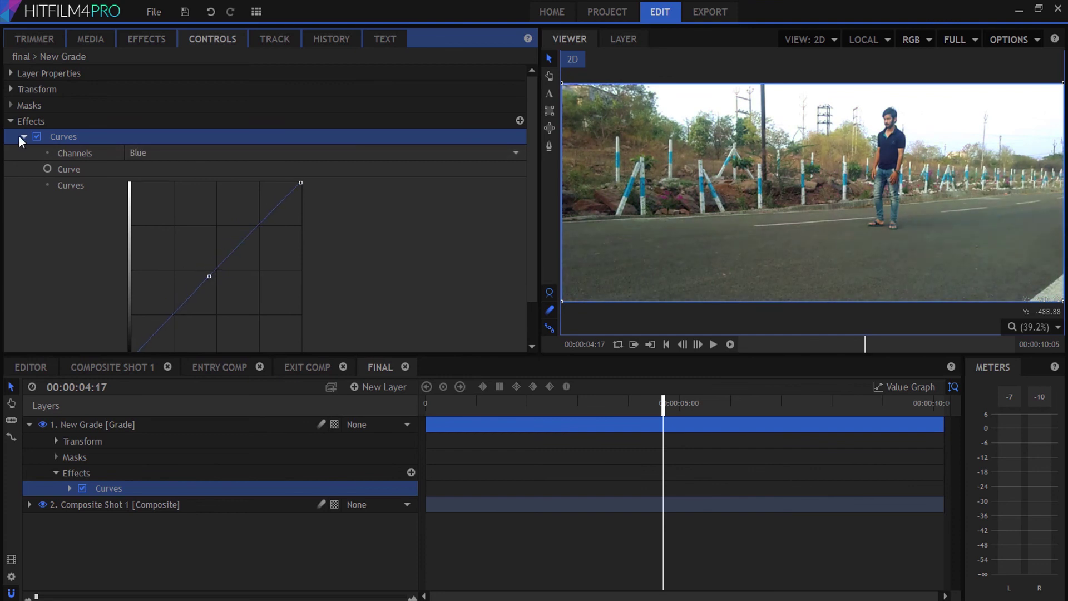
# Add a second grade layer on top of the final composite shot.
pyautogui.rightClick(99, 505)
pyautogui.moveTo(139, 507)
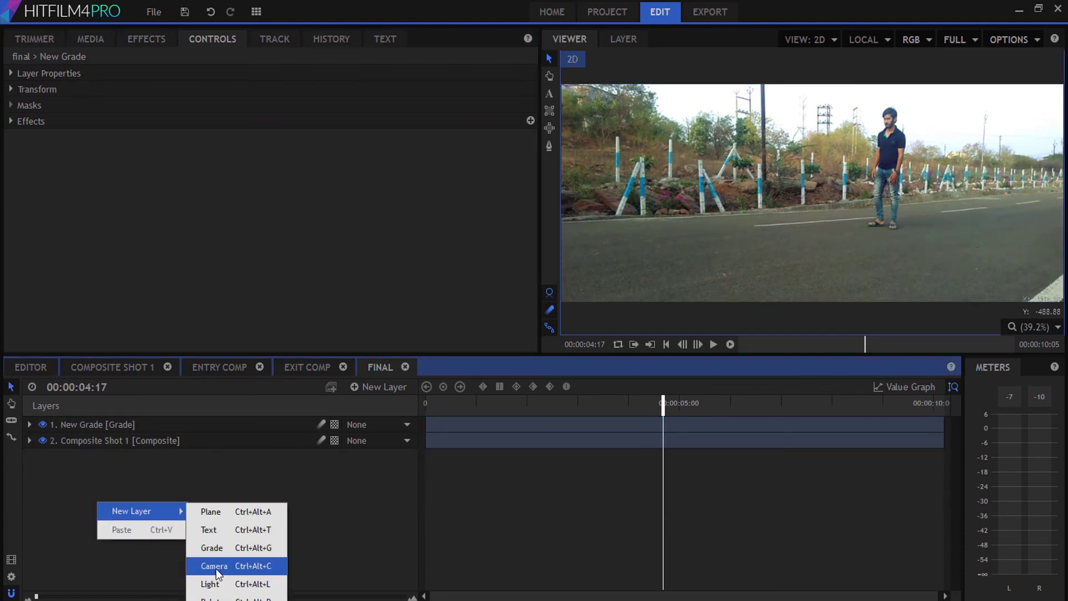
pyautogui.click(226, 564)
# Apply the Saturated Warmth preset to the top grade layer and preview the shot from the start.
pyautogui.click(134, 38)
pyautogui.moveTo(288, 67); pyautogui.dragTo(5, 100)
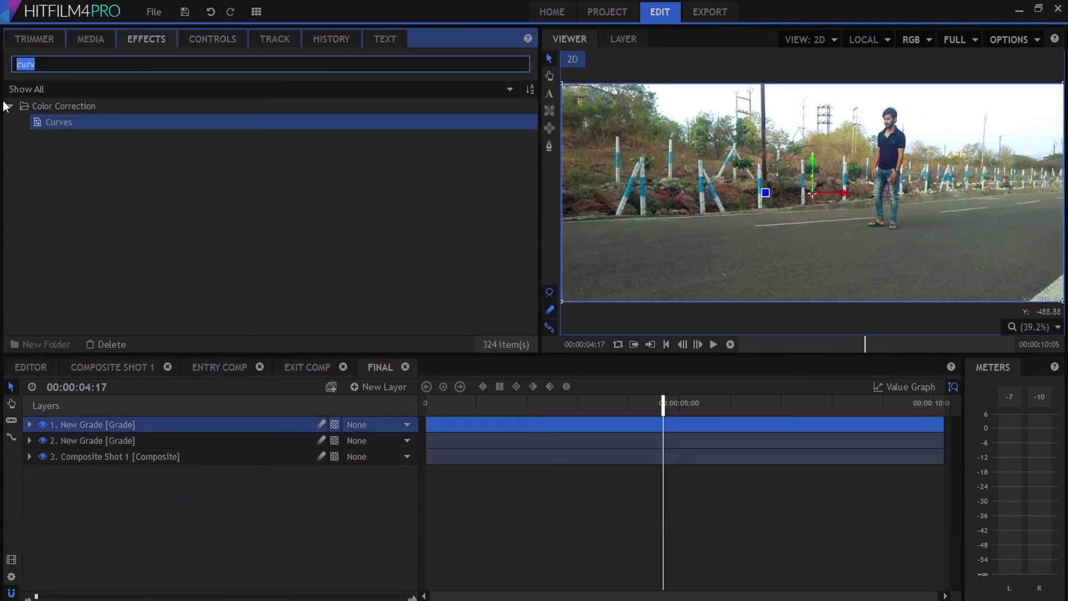
pyautogui.press('BackSpace')
pyautogui.scroll(-3, 72, 250)
pyautogui.click(59, 326)
pyautogui.scroll(-1, 69, 314)
pyautogui.doubleClick(65, 327)
pyautogui.scroll(-10, 87, 283)
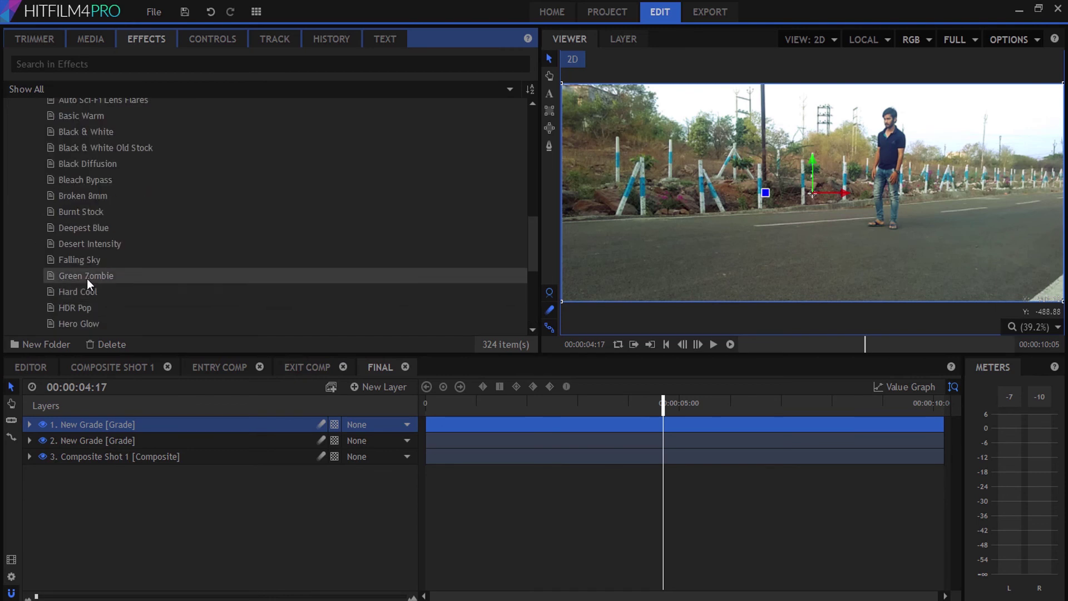
pyautogui.moveTo(101, 294); pyautogui.dragTo(132, 423)
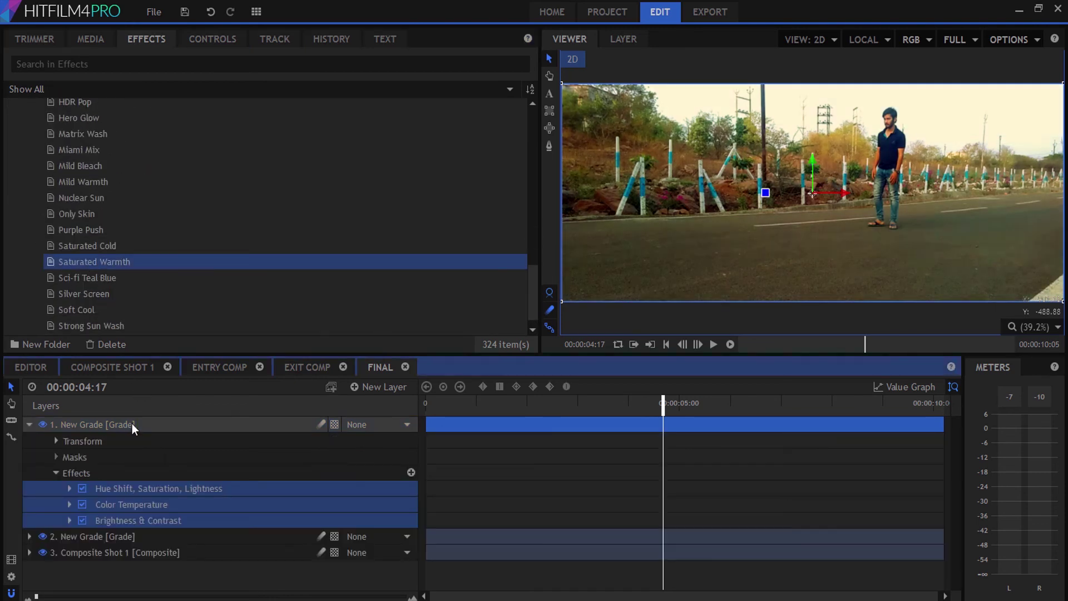
pyautogui.press('Home')
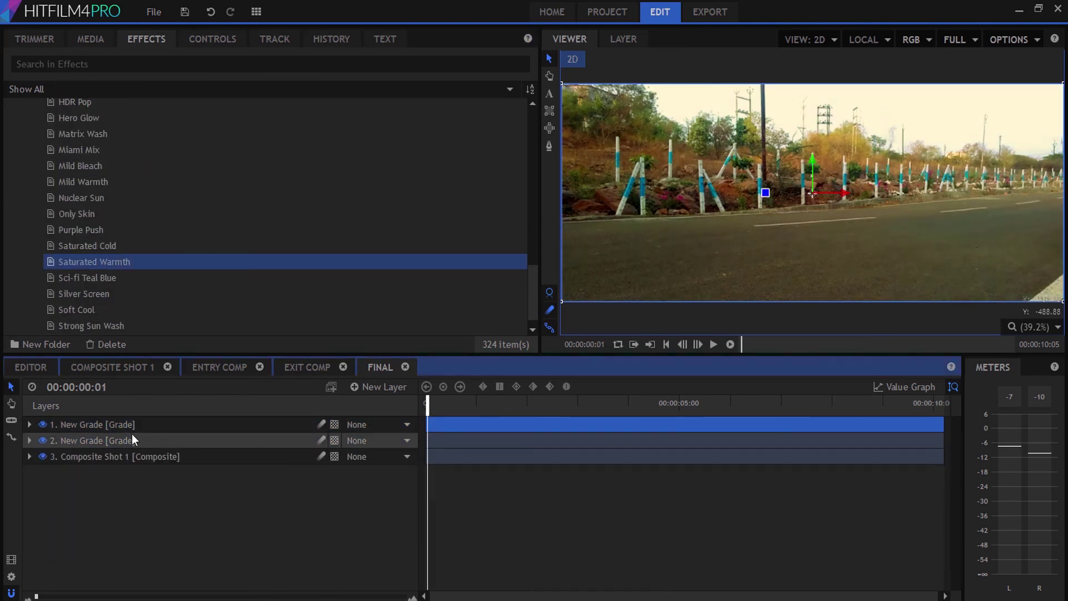
pyautogui.click(728, 343)
# Readjust the lower grade layer's Curves channel by channel, raising the blue midpoint slightly, and preview the graded shot.
pyautogui.click(133, 440)
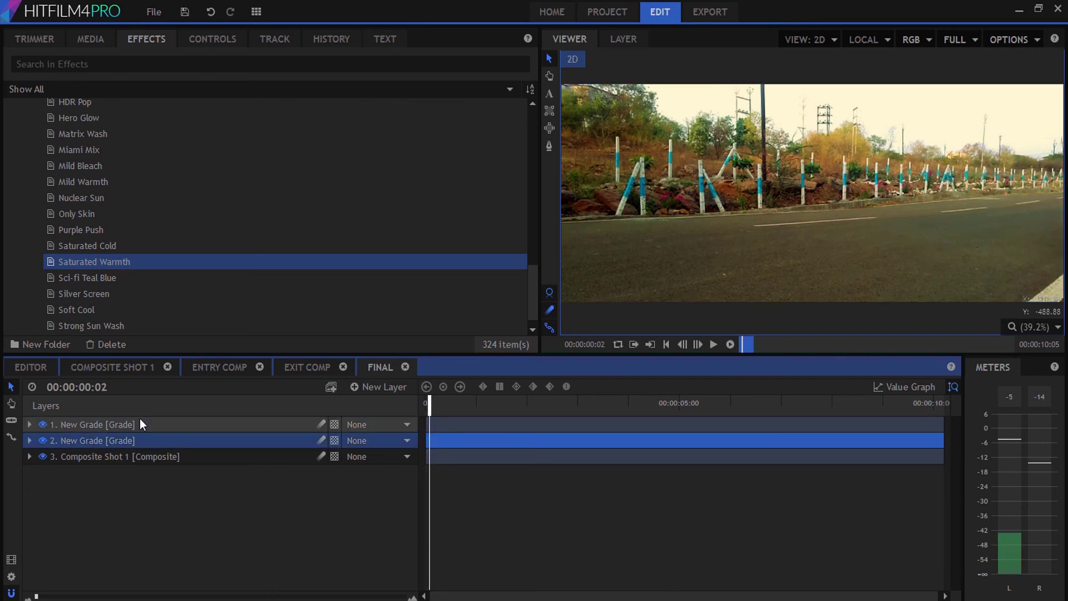
pyautogui.click(212, 39)
pyautogui.click(24, 136)
pyautogui.click(222, 153)
pyautogui.click(222, 168)
pyautogui.moveTo(217, 270)
pyautogui.mouseDown()
pyautogui.moveTo(241, 288)
pyautogui.moveTo(204, 258)
pyautogui.mouseUp()
pyautogui.click(195, 153)
pyautogui.click(195, 184)
pyautogui.click(201, 152)
pyautogui.click(205, 209)
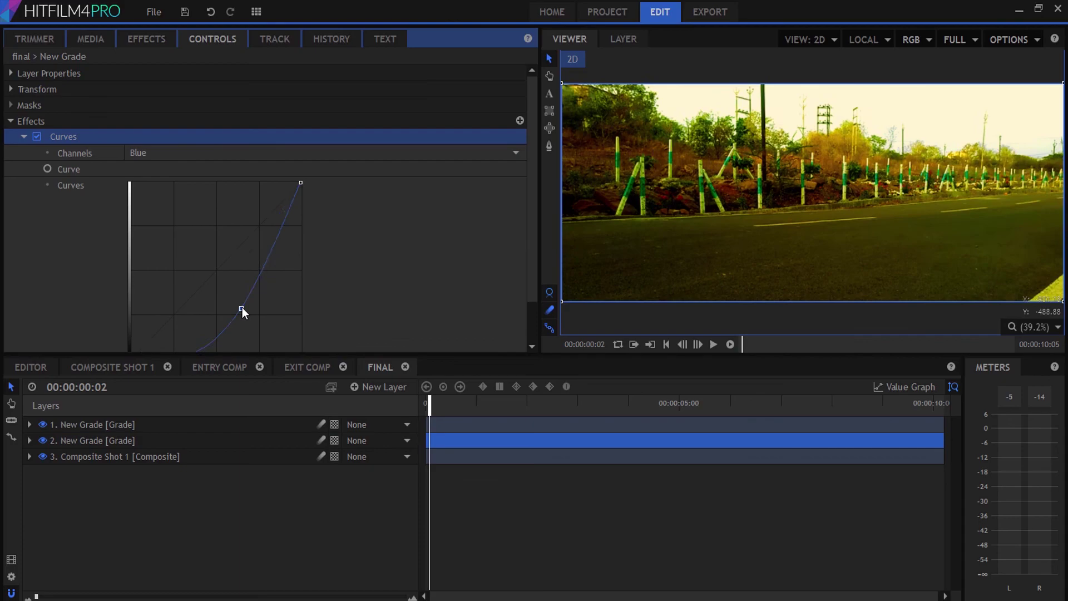
pyautogui.click(729, 344)
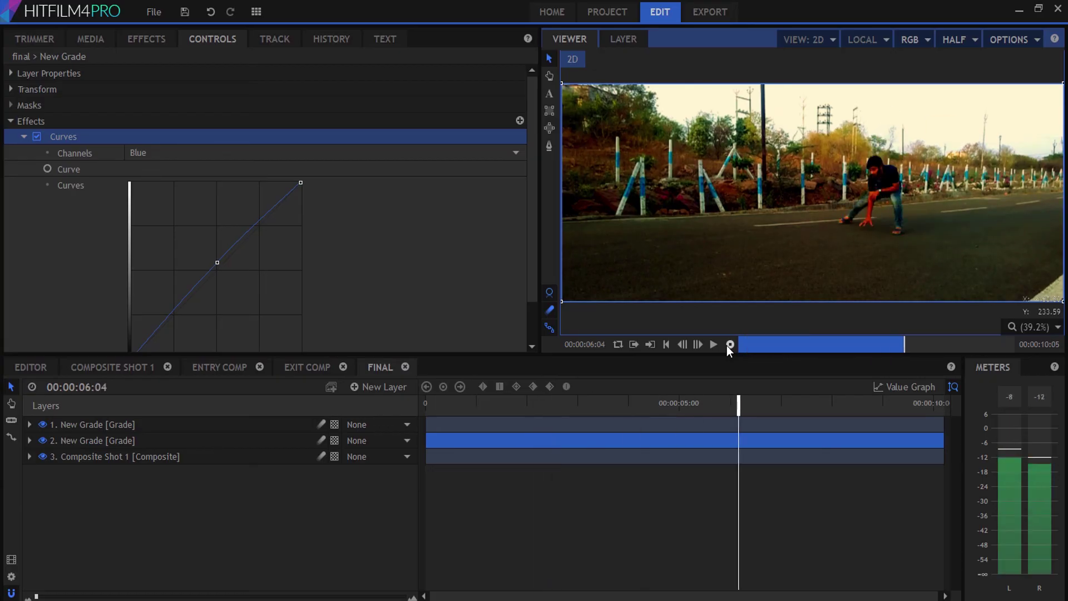
pyautogui.click(726, 346)
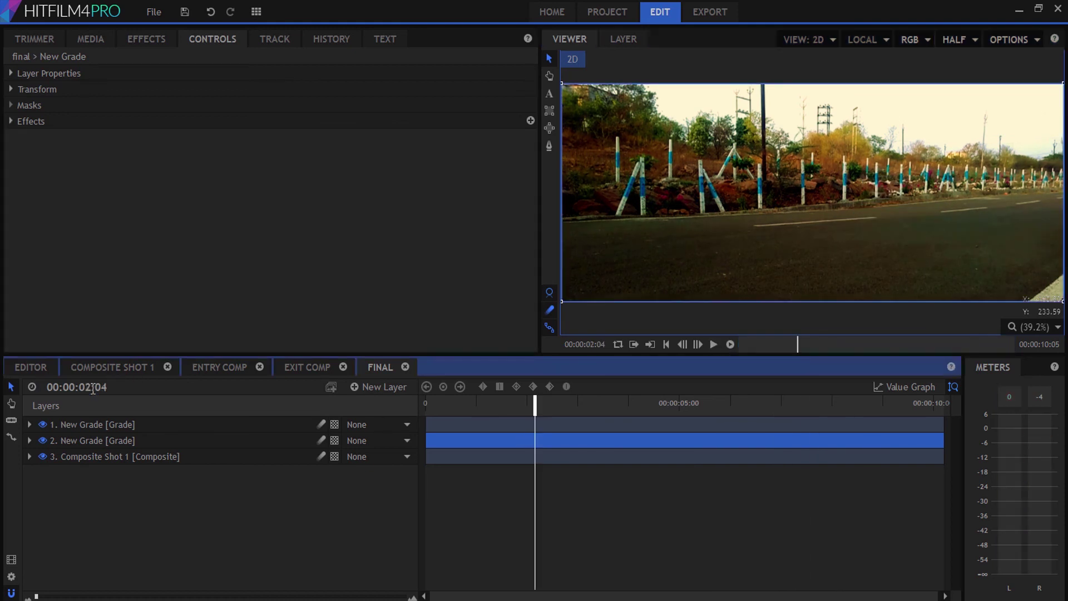
# Slice Composite Shot 1 in the final comp around the entry and exit effects, including at 00:00:02:04 and 00:00:08:05.
pyautogui.click(185, 460)
pyautogui.hotkey('ctrl', 'shift', 'd')
pyautogui.click(126, 367)
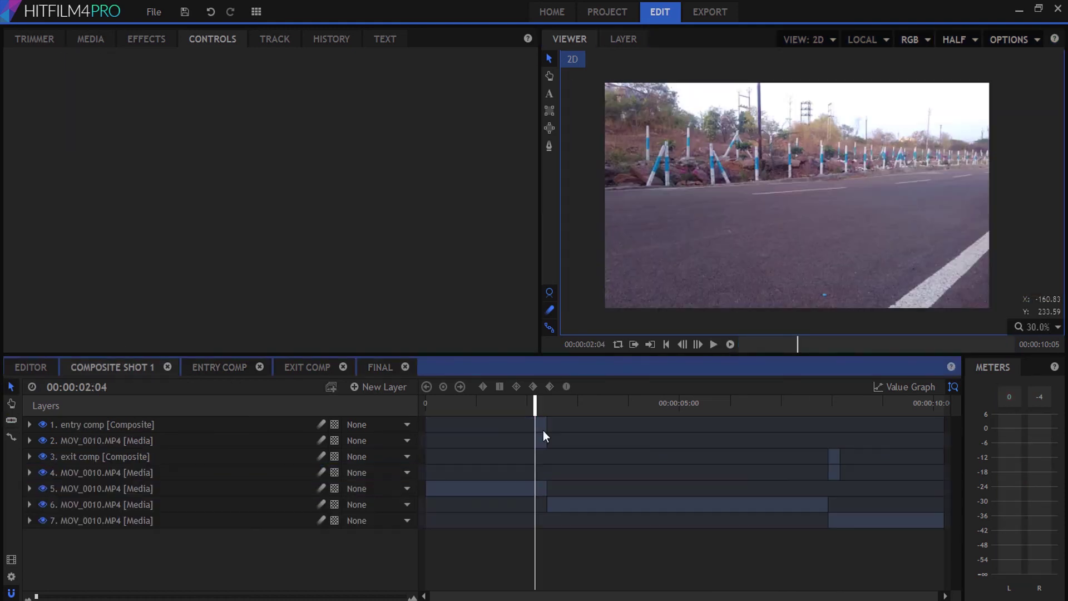
pyautogui.moveTo(536, 400); pyautogui.dragTo(840, 413)
pyautogui.click(380, 367)
pyautogui.click(550, 477)
pyautogui.hotkey('ctrl', 'shift', 'd')
pyautogui.hotkey('ctrl', 'shift', 'd')
# Move the short entry and exit segments above the other Composite Shot 1 segments.
pyautogui.click(175, 474)
pyautogui.moveTo(175, 475); pyautogui.dragTo(177, 451)
pyautogui.moveTo(174, 504); pyautogui.dragTo(175, 465)
# Search the effects library for "shake" and apply the Shake effect to both the short entry and exit segments.
pyautogui.click(92, 37)
pyautogui.click(143, 40)
pyautogui.click(90, 65)
pyautogui.write('shake')
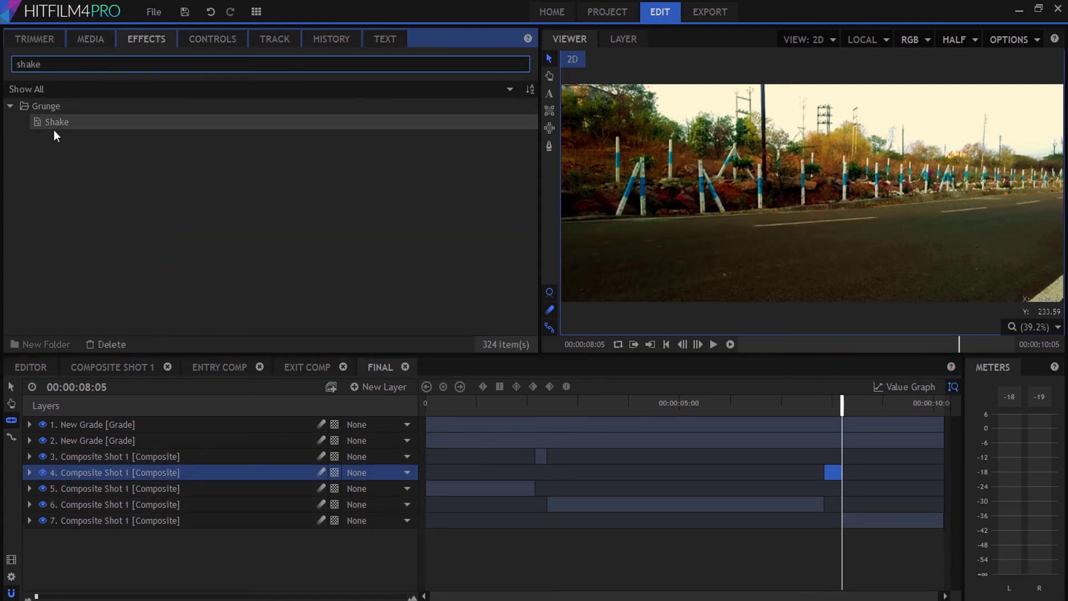
pyautogui.moveTo(55, 124); pyautogui.dragTo(539, 456)
pyautogui.moveTo(408, 286); pyautogui.dragTo(834, 552)
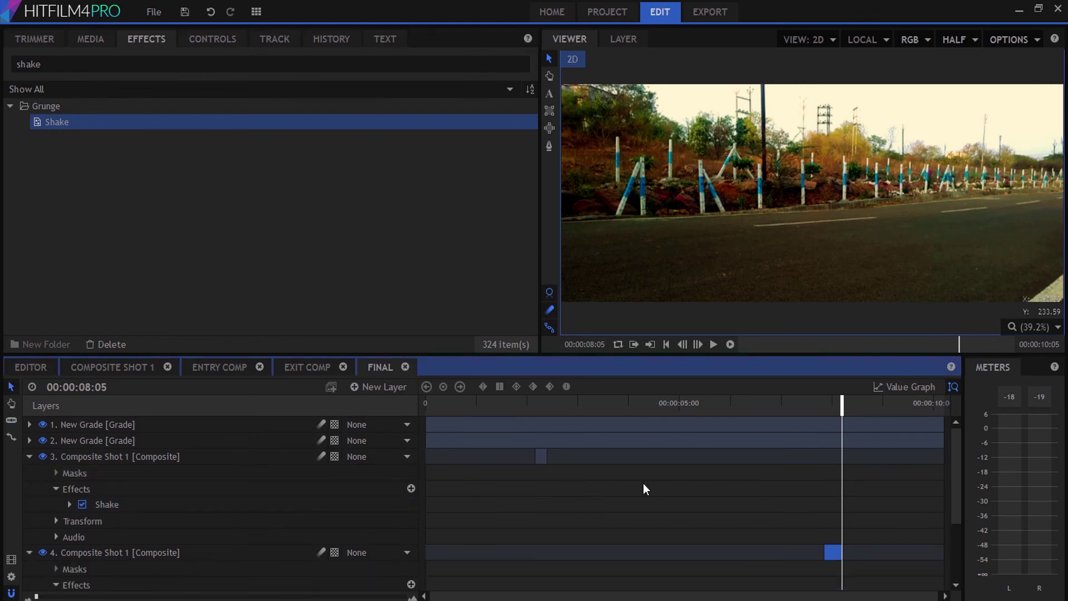
pyautogui.click(529, 404)
pyautogui.click(29, 456)
pyautogui.click(29, 472)
# Set the entry segment's Shake amount to 40.9 and check it at 00:00:02:08.
pyautogui.click(106, 456)
pyautogui.click(206, 39)
pyautogui.click(24, 120)
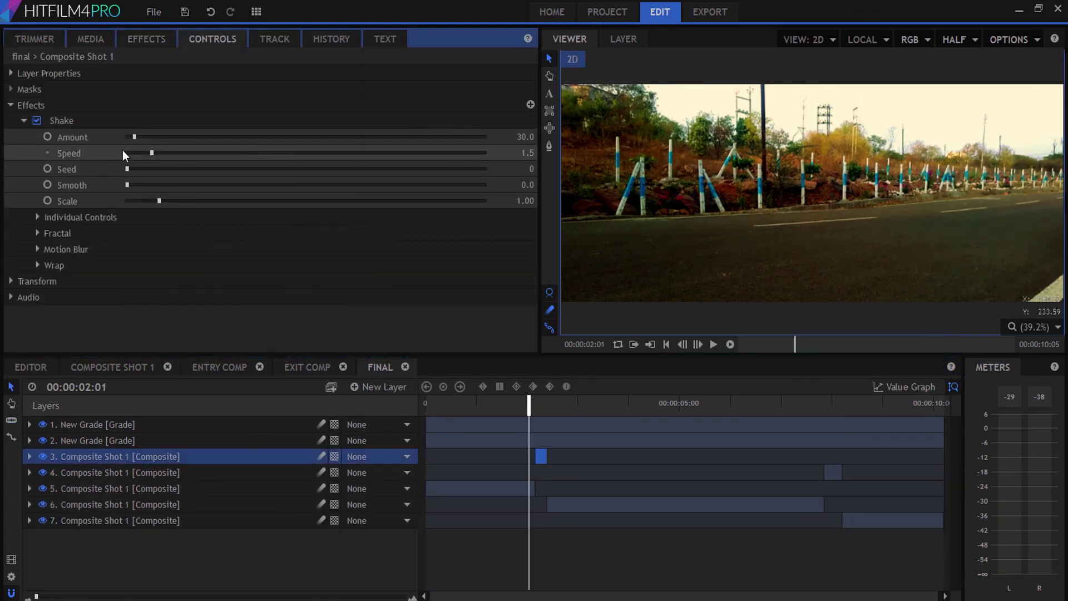
pyautogui.moveTo(124, 136); pyautogui.dragTo(137, 136)
pyautogui.moveTo(529, 402); pyautogui.dragTo(543, 402)
# Set the exit segment's Shake amount to 40 and its speed to 1.
pyautogui.click(832, 473)
pyautogui.click(24, 120)
pyautogui.click(524, 137)
pyautogui.write('40')
pyautogui.press('Return')
pyautogui.click(527, 153)
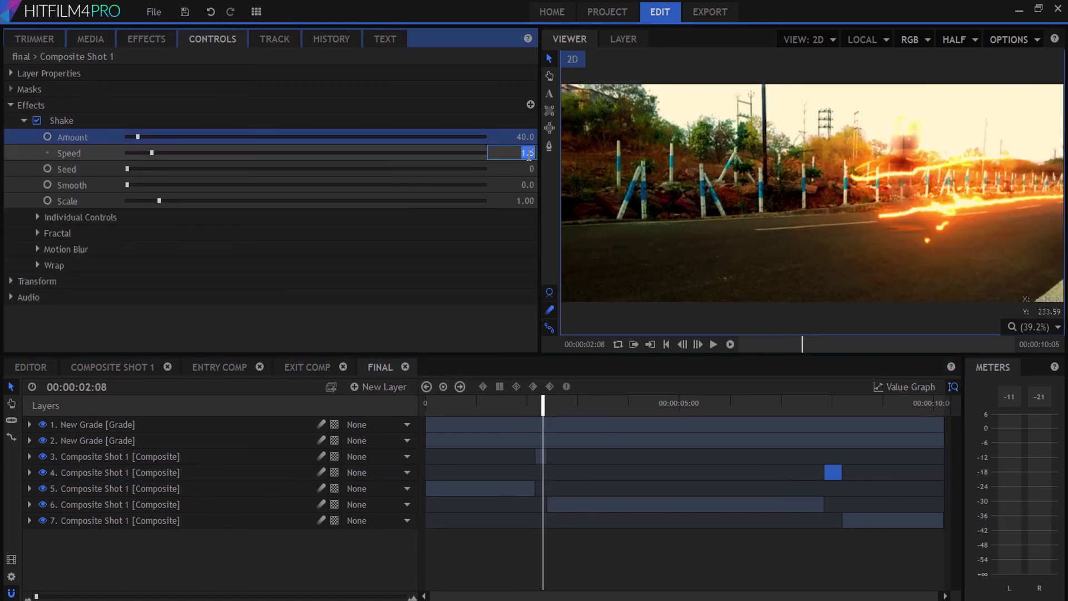
pyautogui.write('1')
pyautogui.press('Return')
# Set the entry segment's Shake speed to 1 and preview the final composite shot.
pyautogui.click(540, 456)
pyautogui.click(527, 153)
pyautogui.write('1')
pyautogui.press('Return')
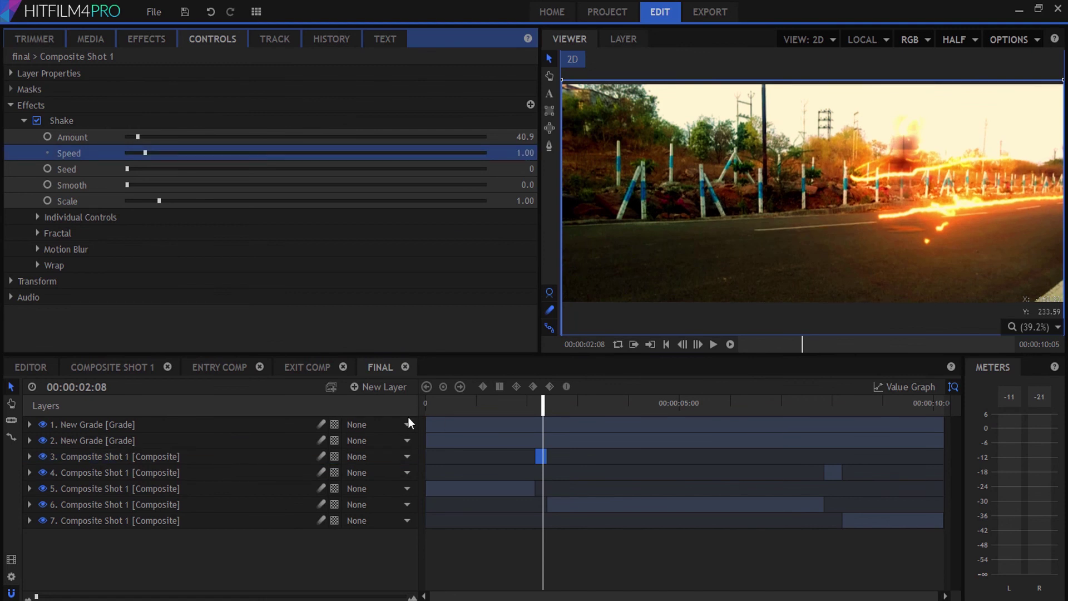
pyautogui.click(730, 344)
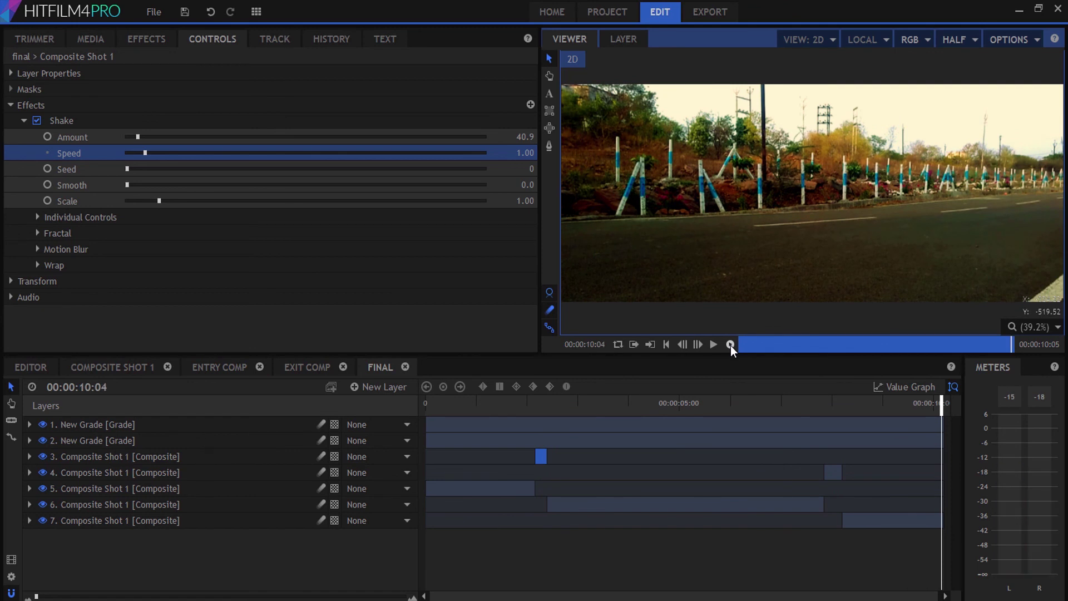
pyautogui.click(729, 345)
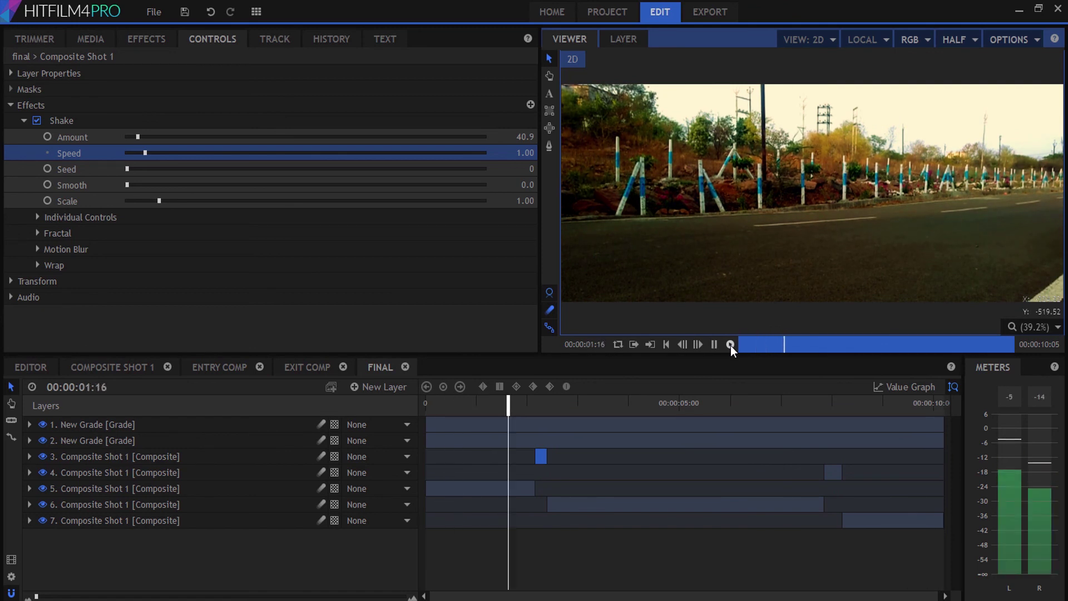